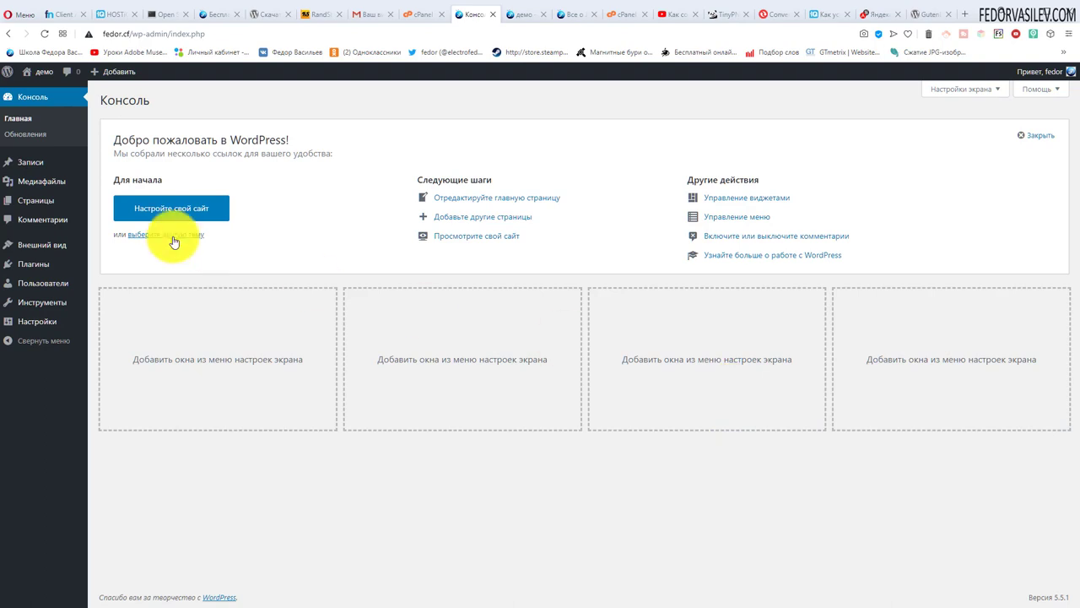
# Step: Switch to the public demo site and examine the content of its Главная home page
pyautogui.moveTo(29, 163)
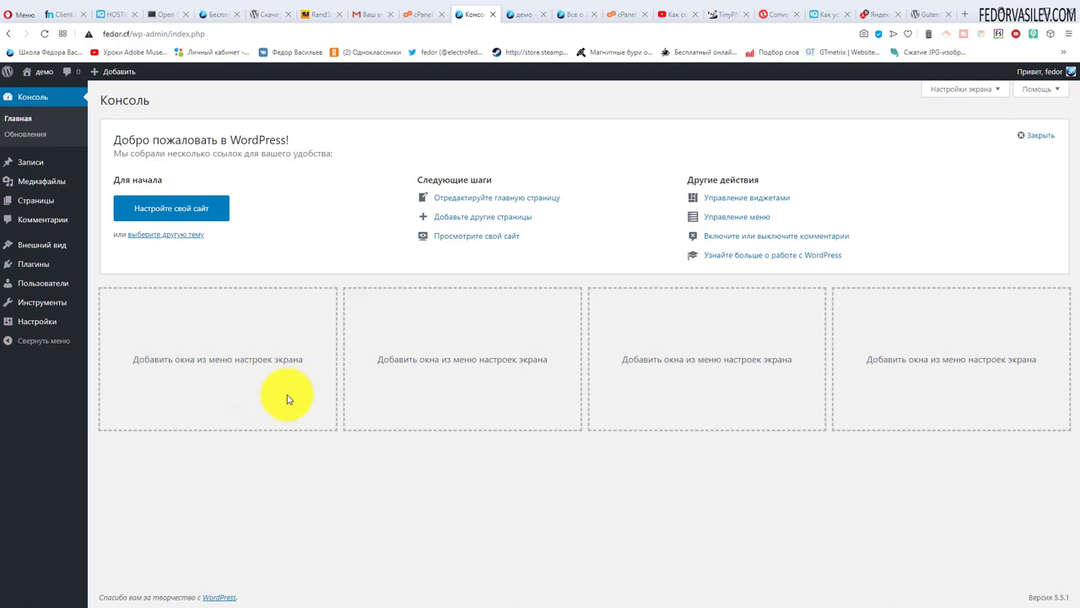
pyautogui.hotkey('ctrl', 'Tab')
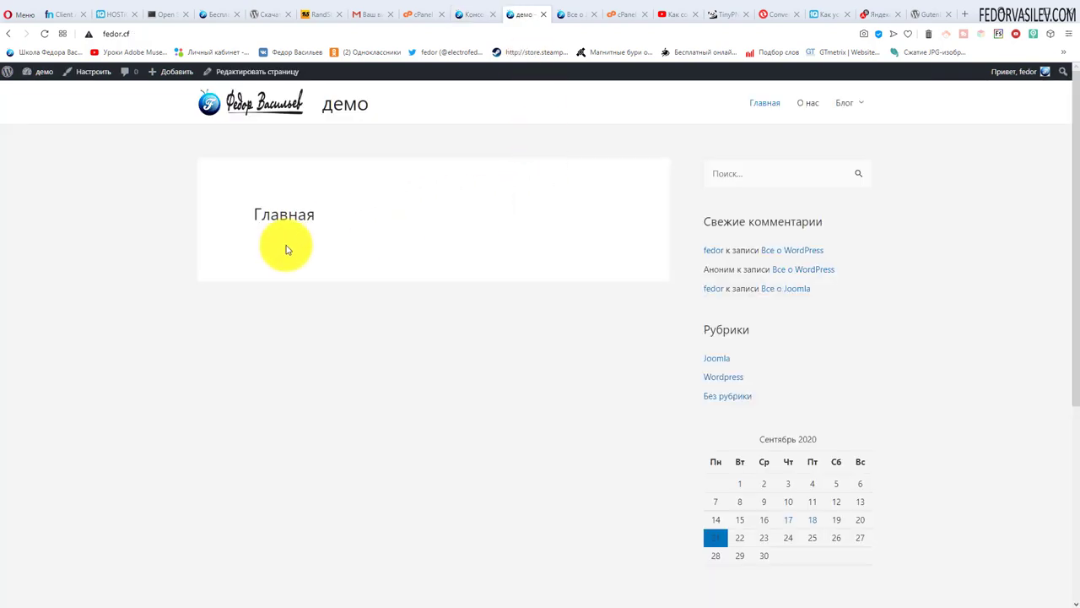
pyautogui.moveTo(249, 212); pyautogui.dragTo(315, 215)
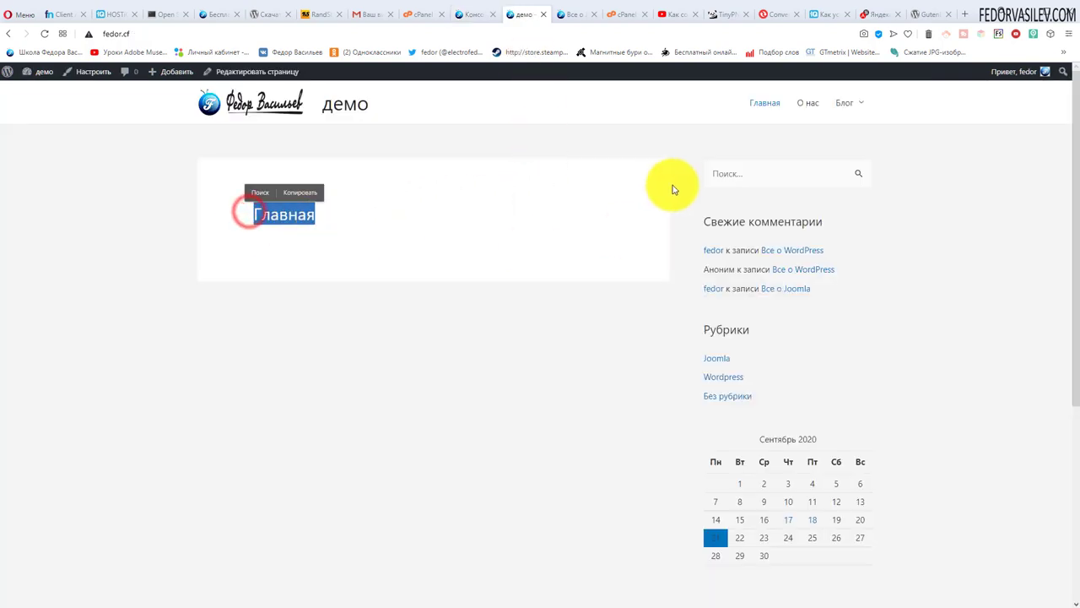
pyautogui.click(754, 103)
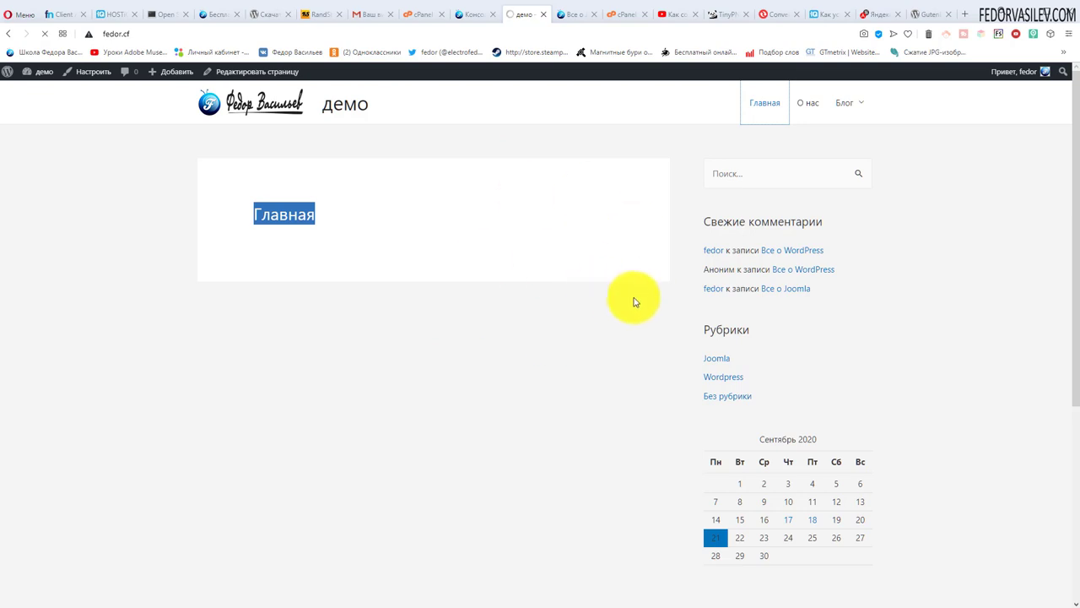
pyautogui.click(338, 228)
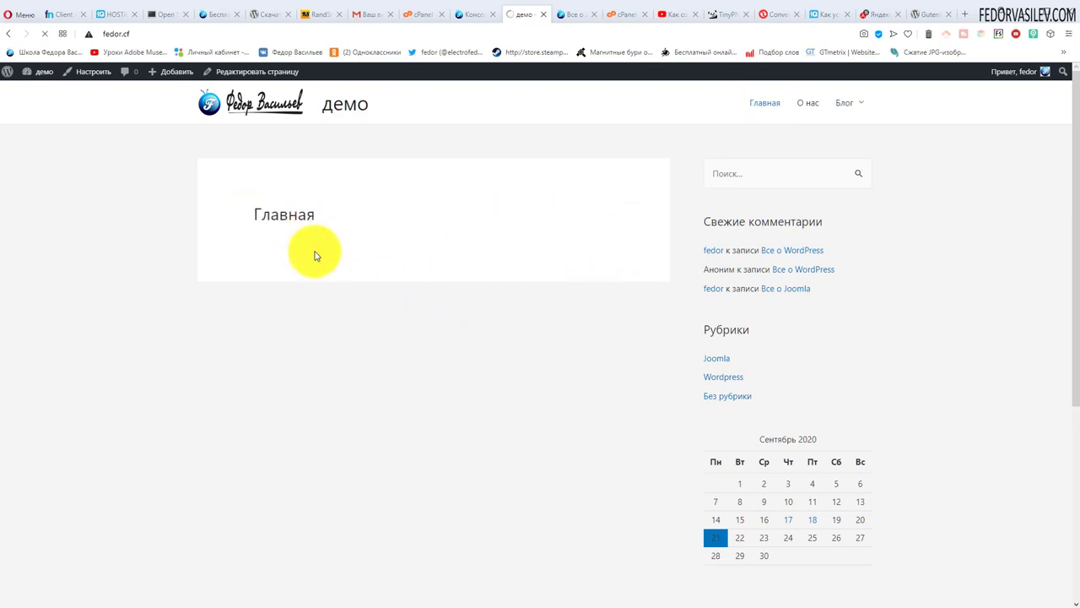
pyautogui.scroll(-2, 381, 273)
pyautogui.scroll(2, 382, 272)
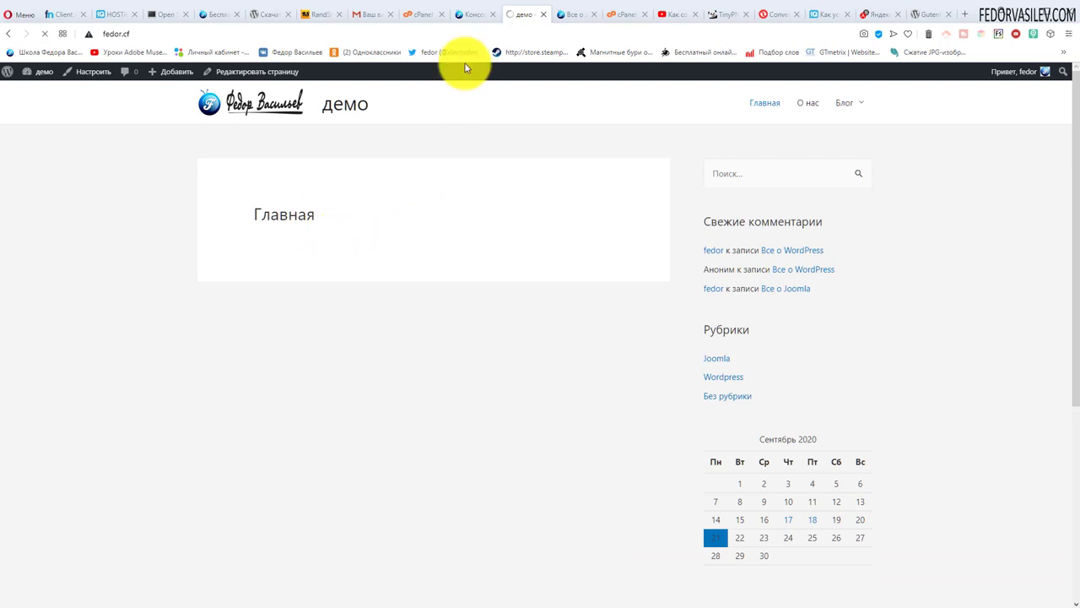
# Step: Open the Главная page in the WordPress block editor and display its document settings
pyautogui.click(480, 14)
pyautogui.click(49, 205)
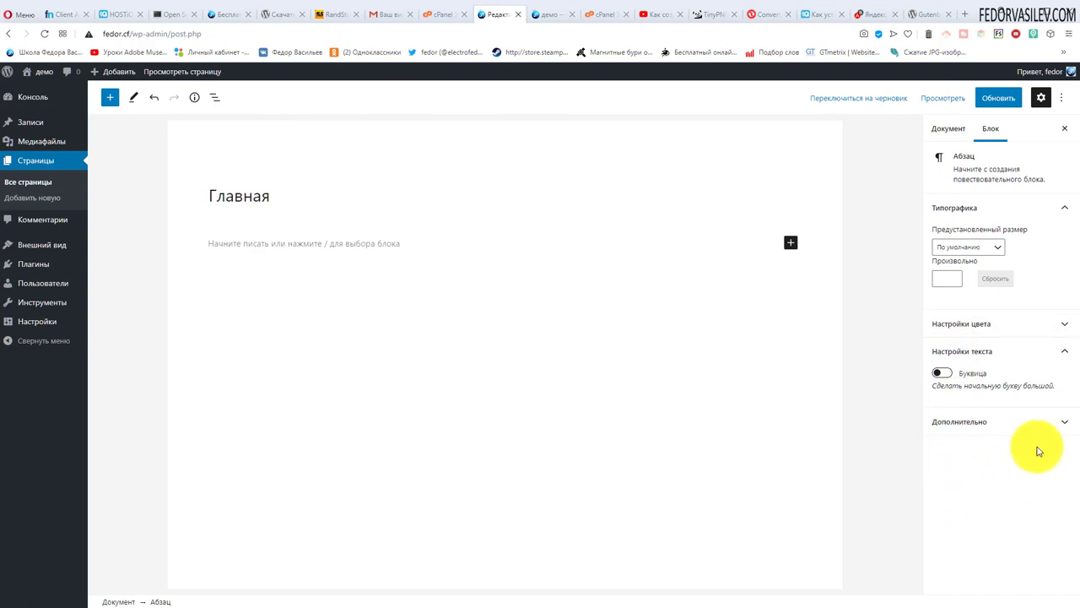
pyautogui.click(944, 131)
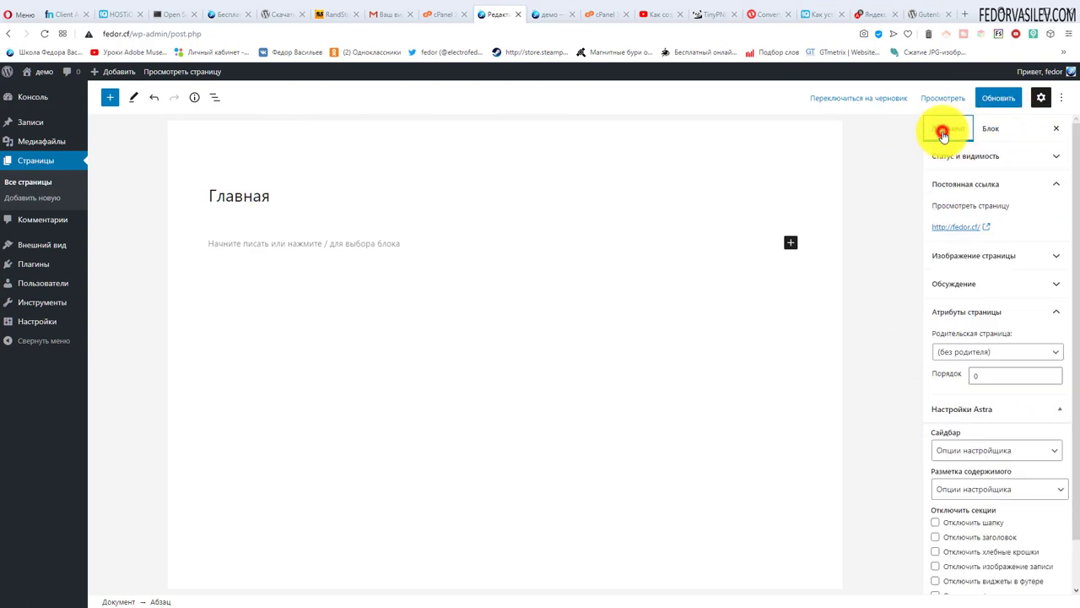
# Step: Browse the block library's categories, from text and multimedia down to the embeds
pyautogui.click(109, 97)
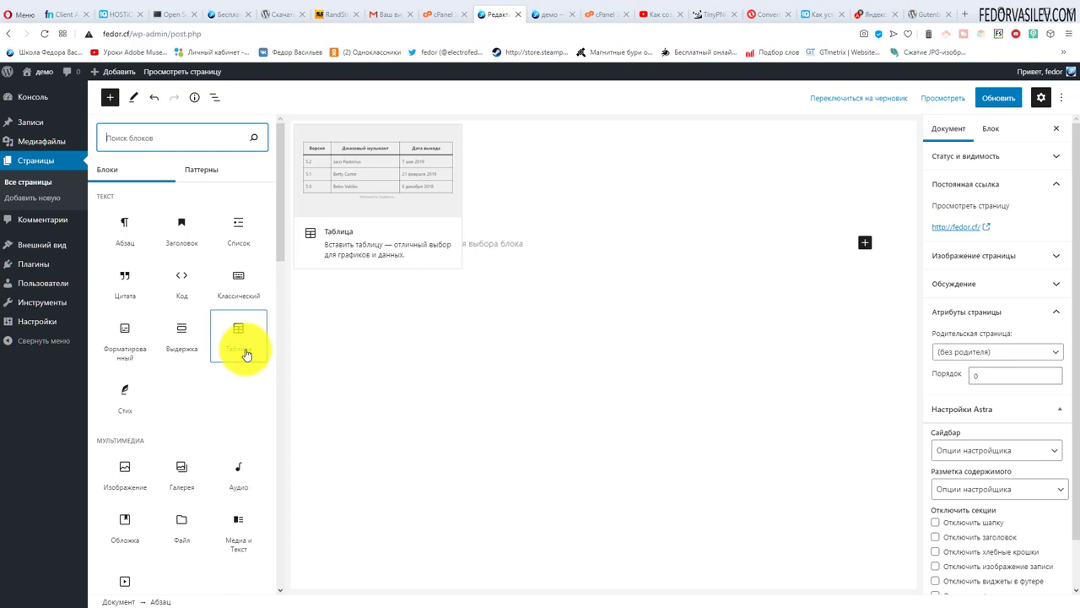
pyautogui.scroll(-1, 245, 354)
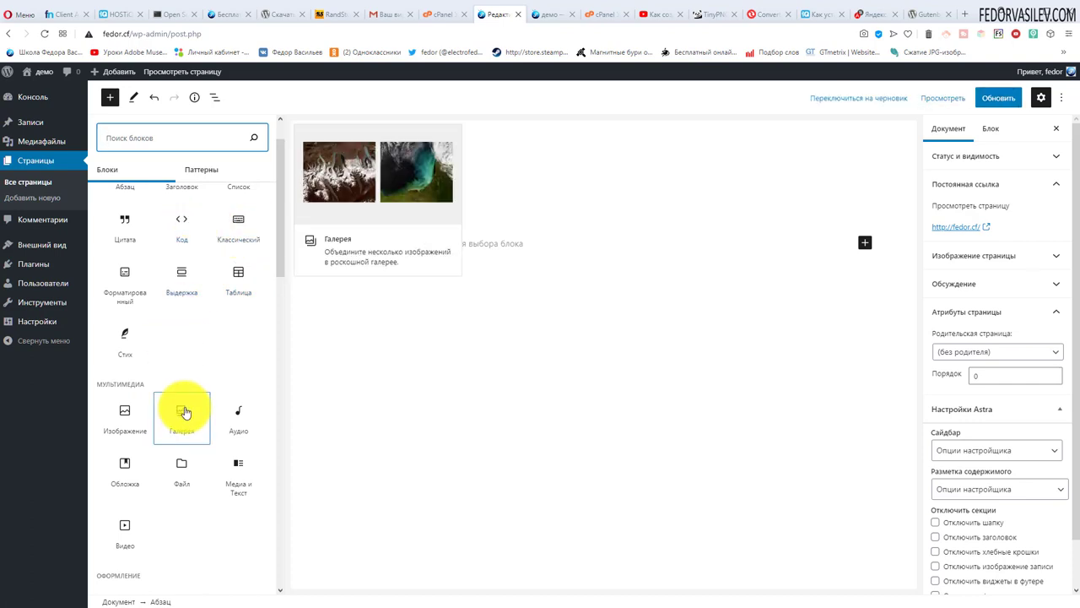
pyautogui.scroll(-8, 182, 439)
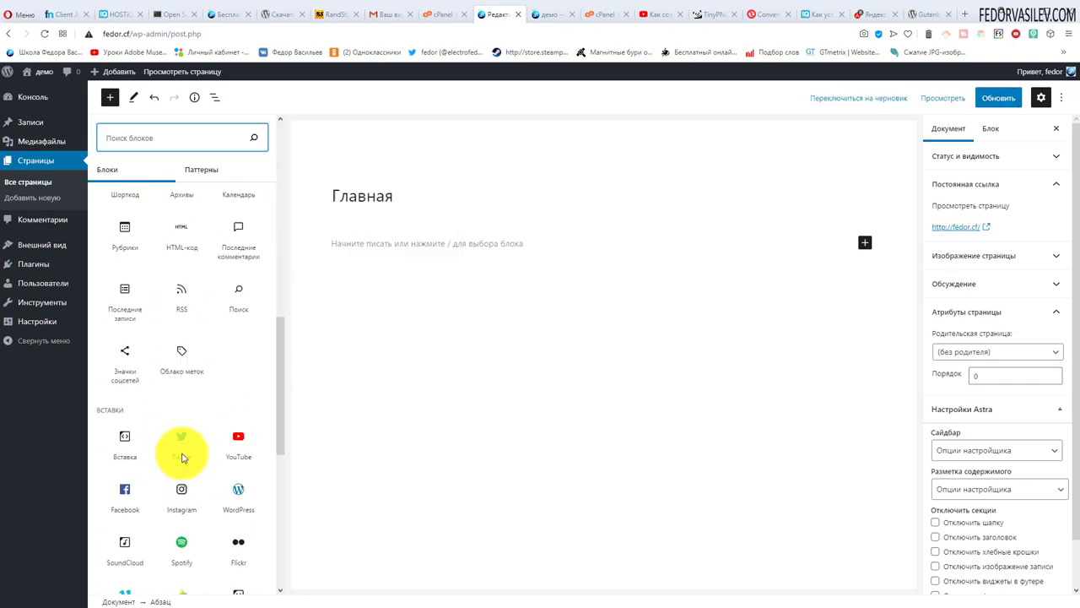
pyautogui.scroll(-5, 145, 334)
pyautogui.scroll(15, 135, 363)
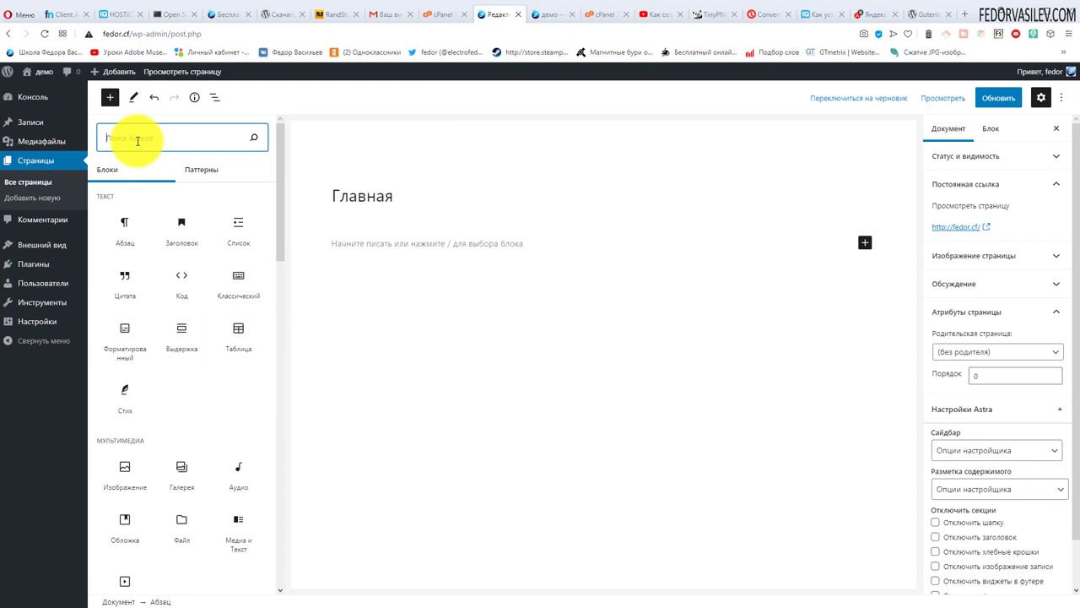
# Step: Search the blocks and patterns for "фото" and clear the search
pyautogui.write('фото')
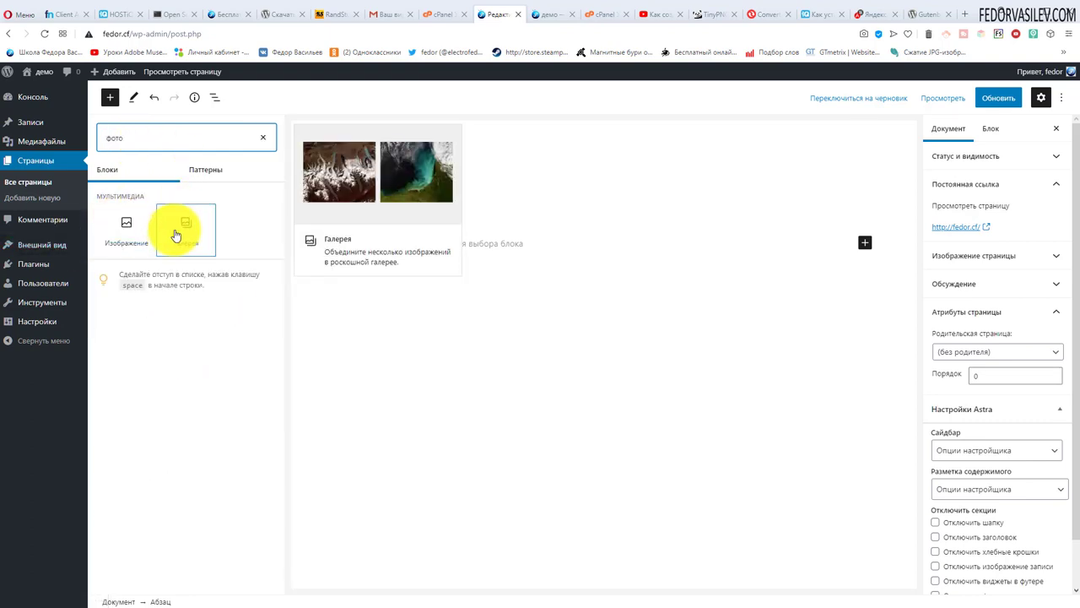
pyautogui.press('Tab')
pyautogui.press('Right')
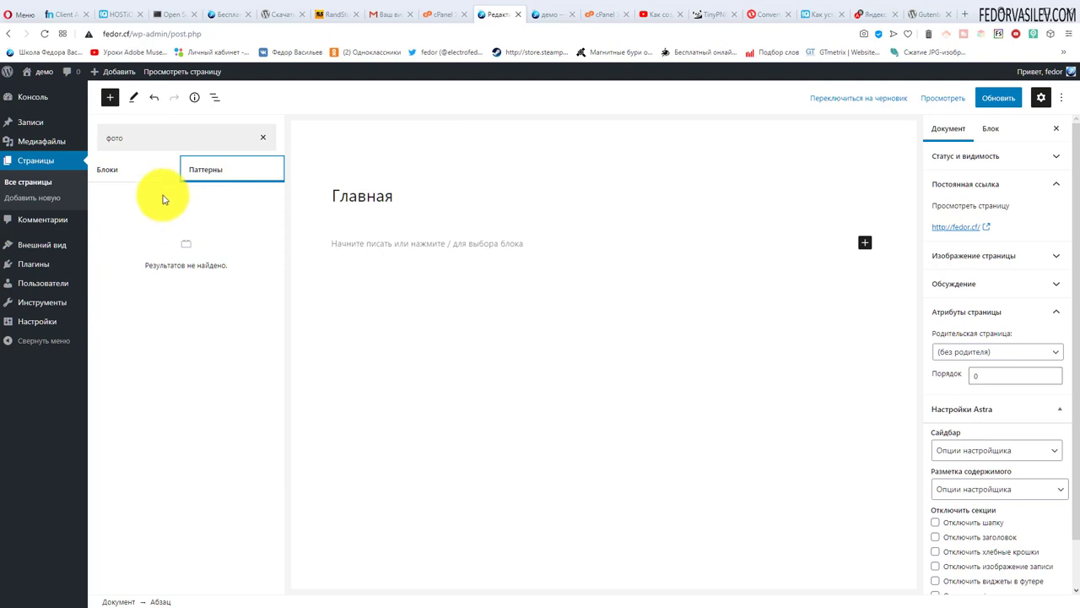
pyautogui.click(261, 138)
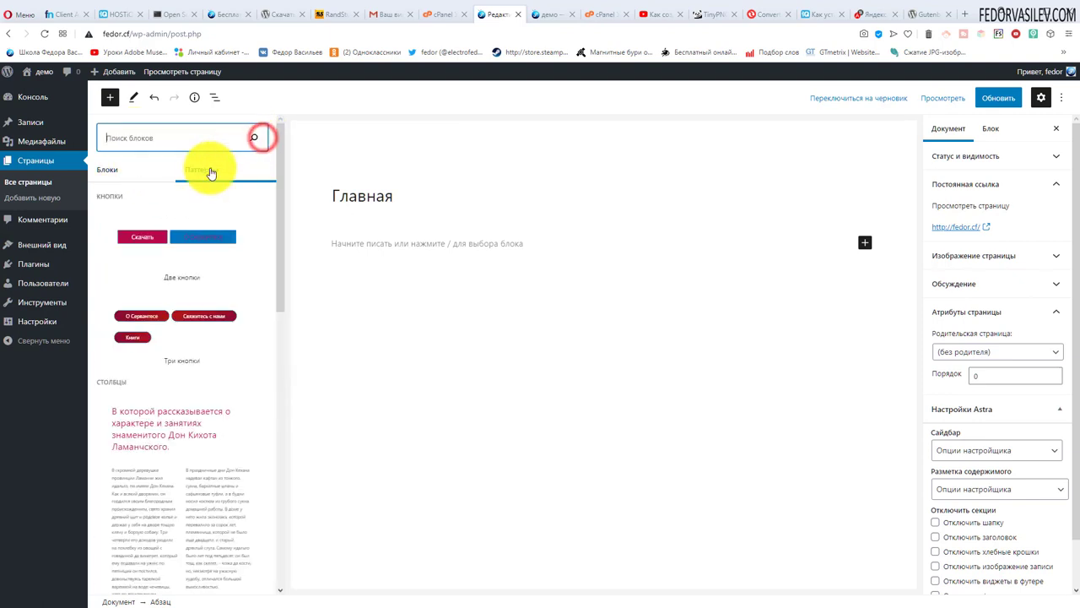
# Step: Look through the ready-made block patterns for buttons, columns, galleries and headers
pyautogui.click(207, 172)
pyautogui.scroll(-3, 149, 249)
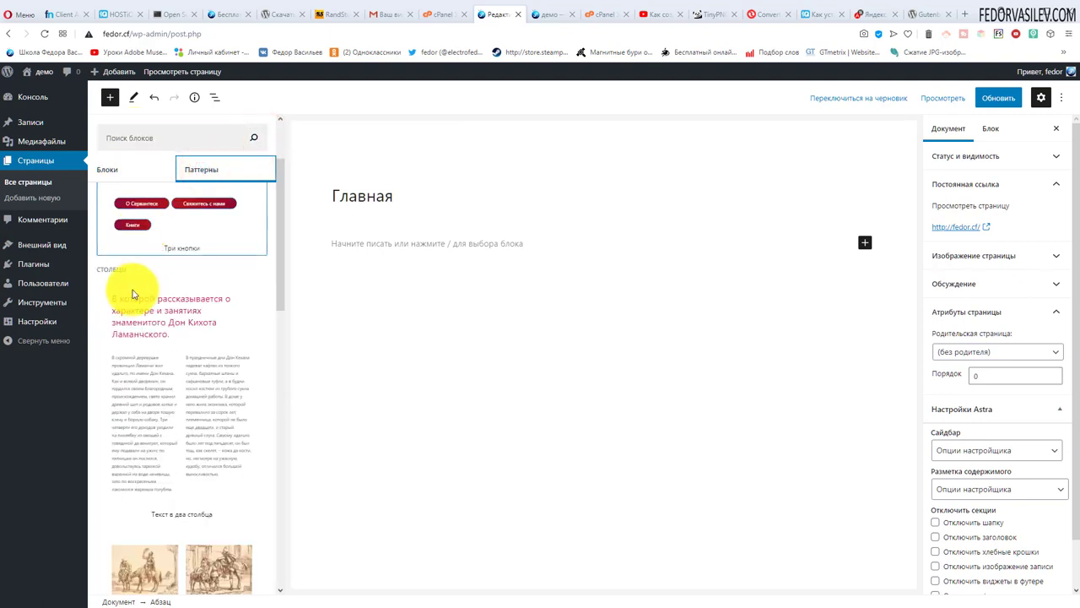
pyautogui.scroll(-5, 132, 311)
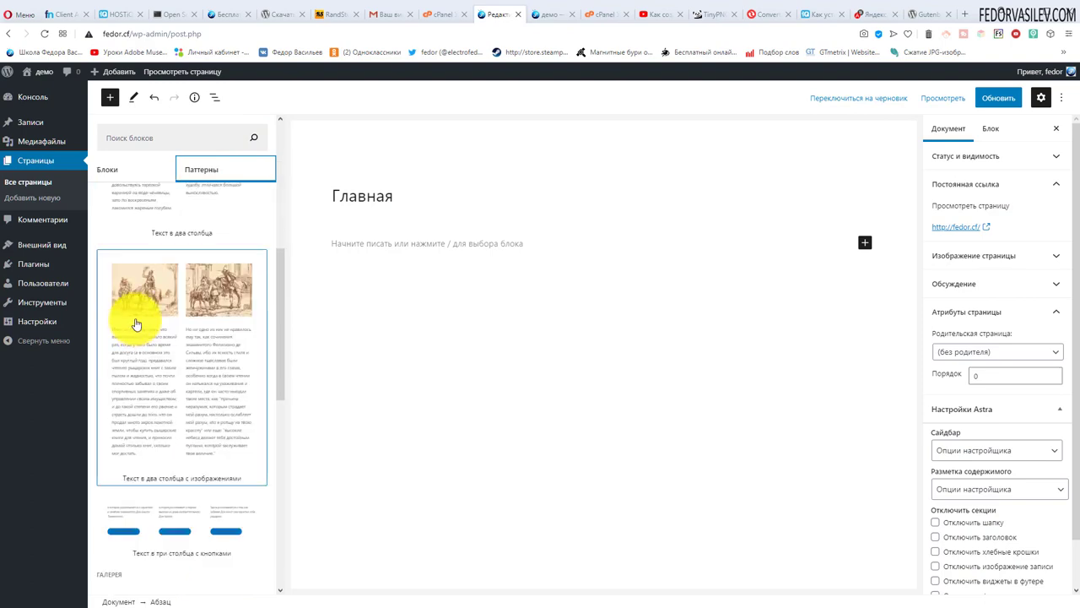
pyautogui.scroll(-8, 149, 325)
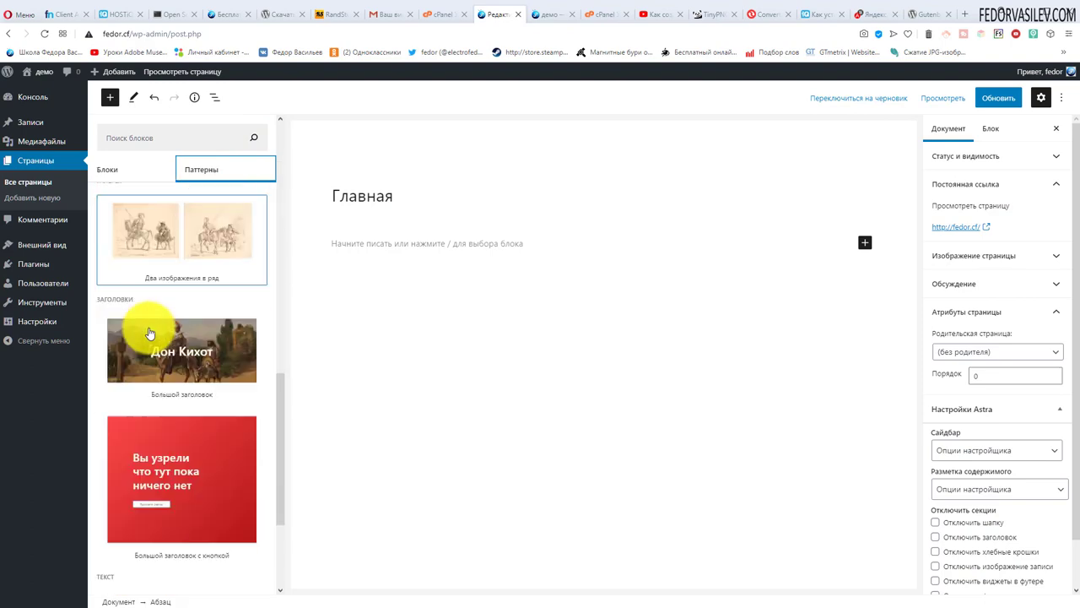
pyautogui.scroll(15, 169, 361)
# Step: Try the Выбрать tool, add an empty paragraph below the page title, and return to editing the first paragraph
pyautogui.click(138, 100)
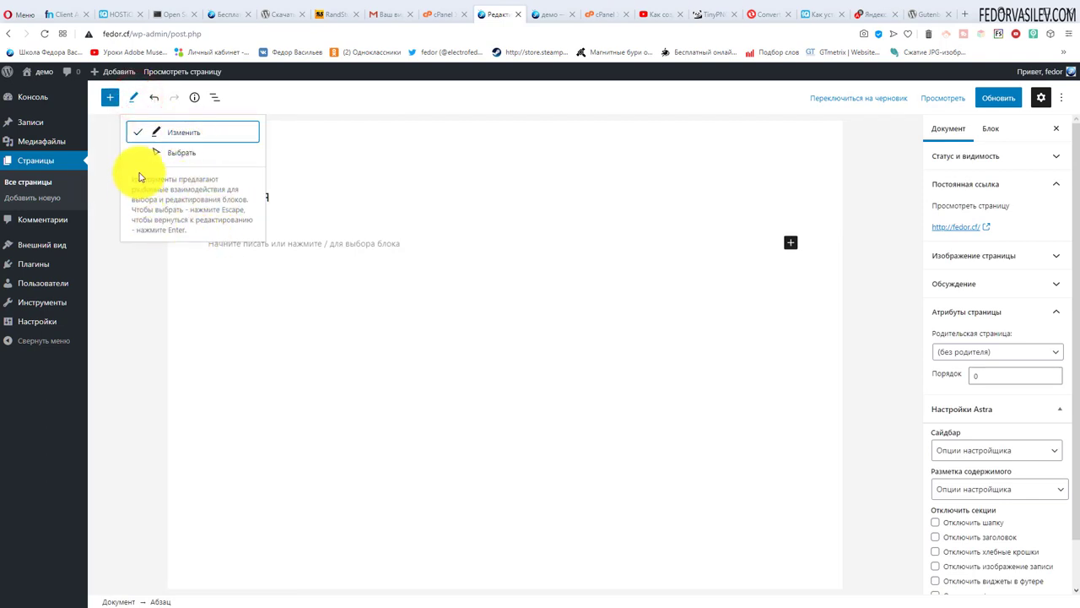
pyautogui.click(178, 151)
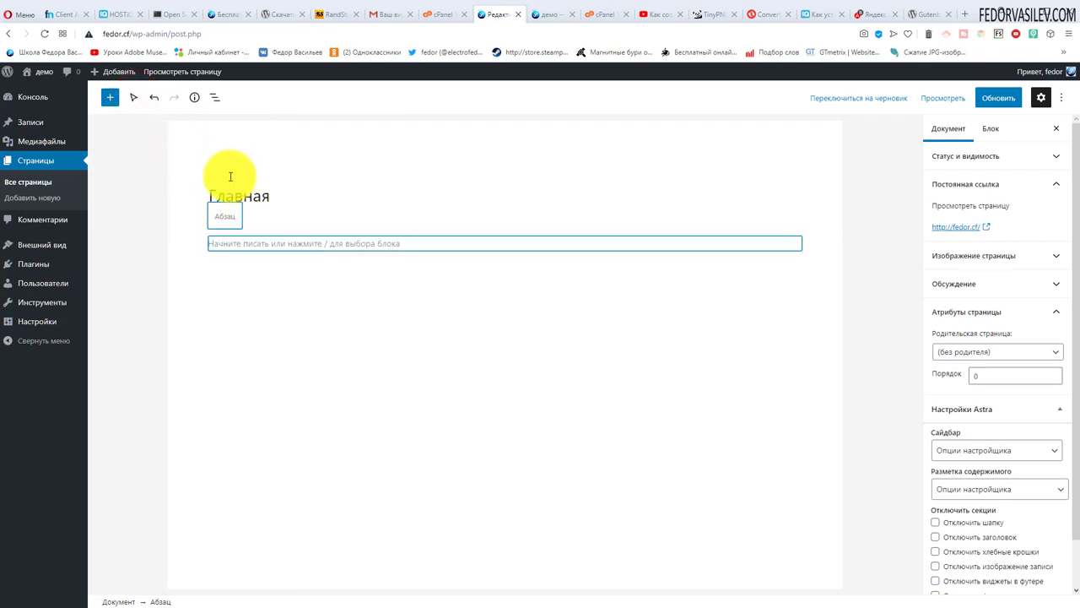
pyautogui.click(133, 97)
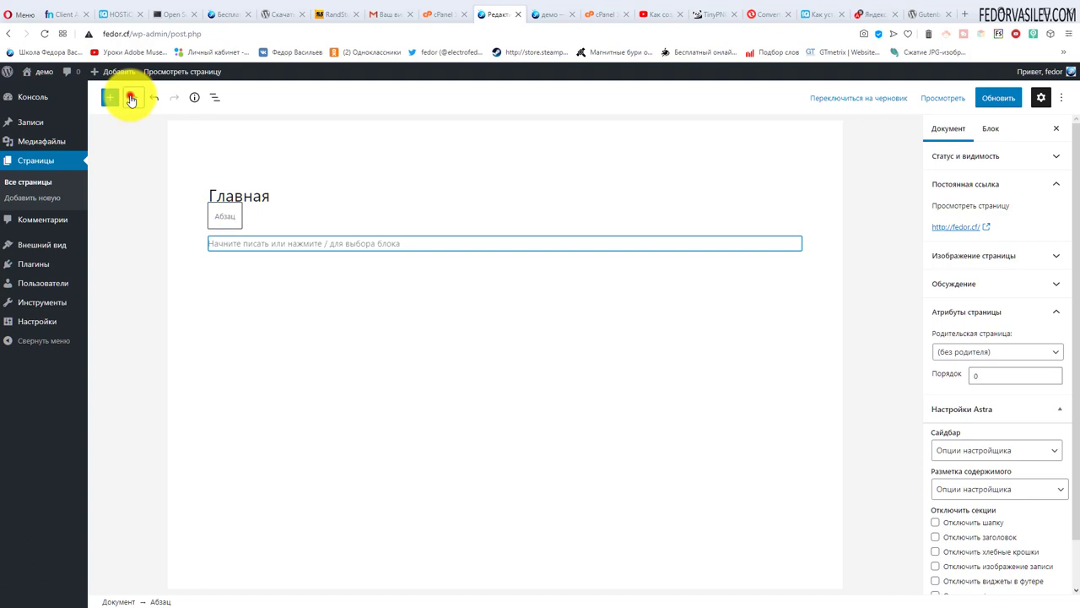
pyautogui.click(352, 201)
pyautogui.press('Return')
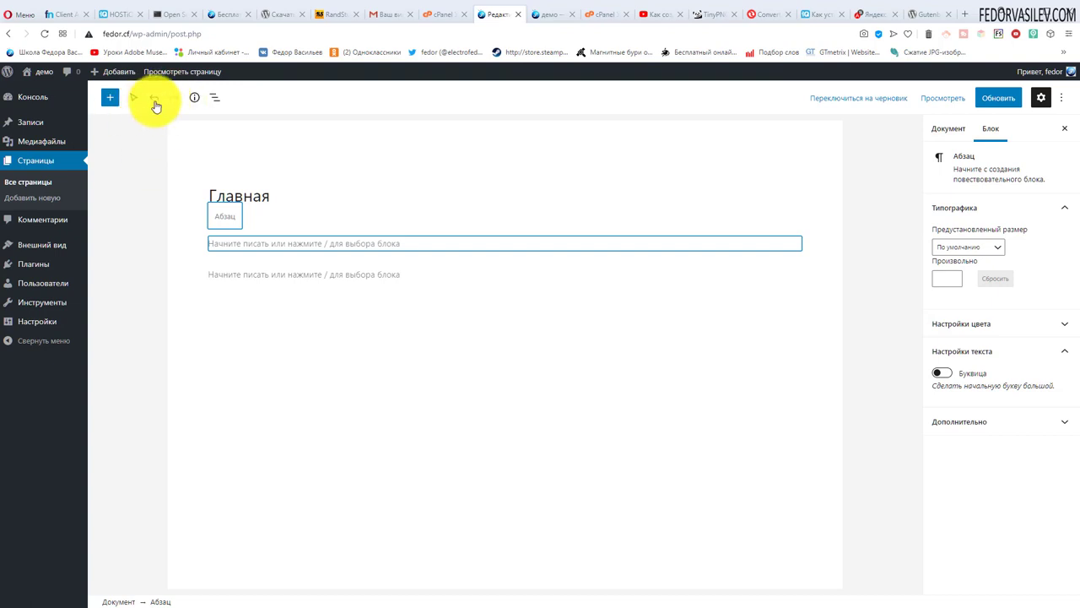
pyautogui.click(261, 243)
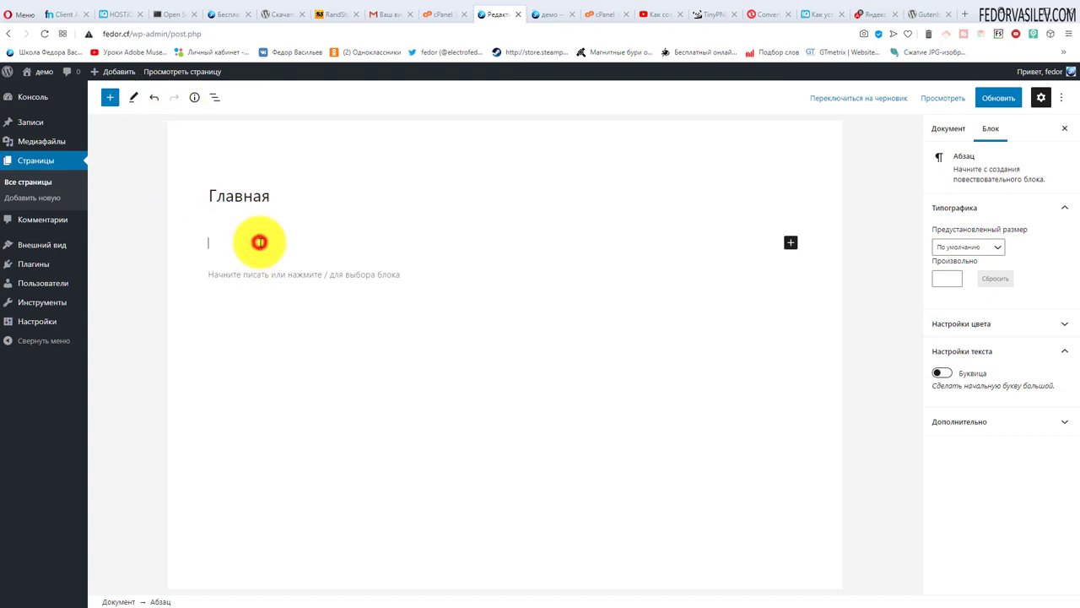
# Step: Insert the Большой заголовок pattern at the first empty paragraph and undo the insertion
pyautogui.click(110, 100)
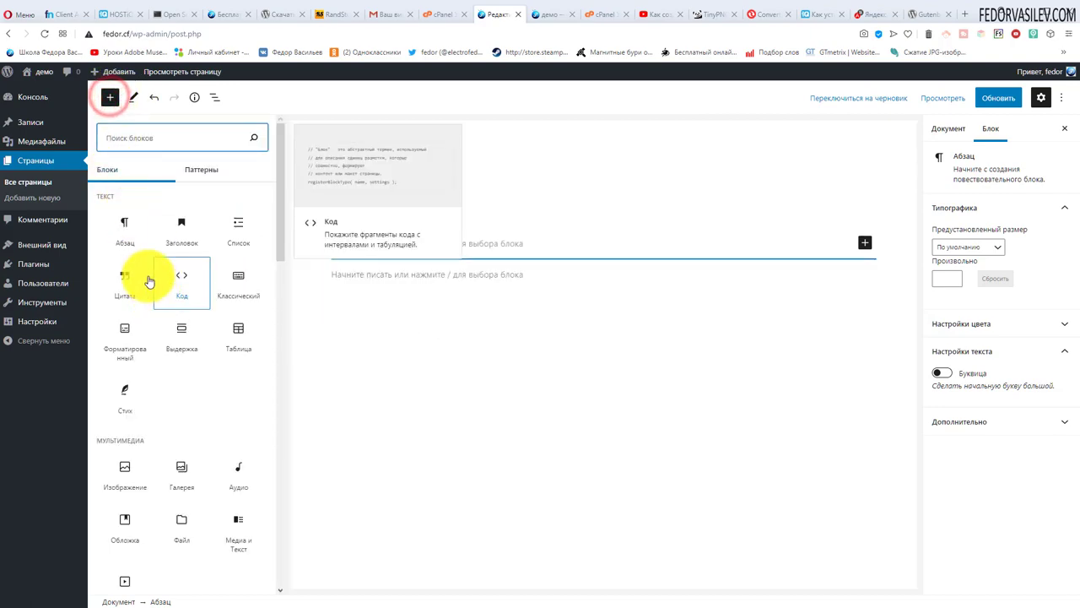
pyautogui.click(200, 168)
pyautogui.scroll(-5, 187, 304)
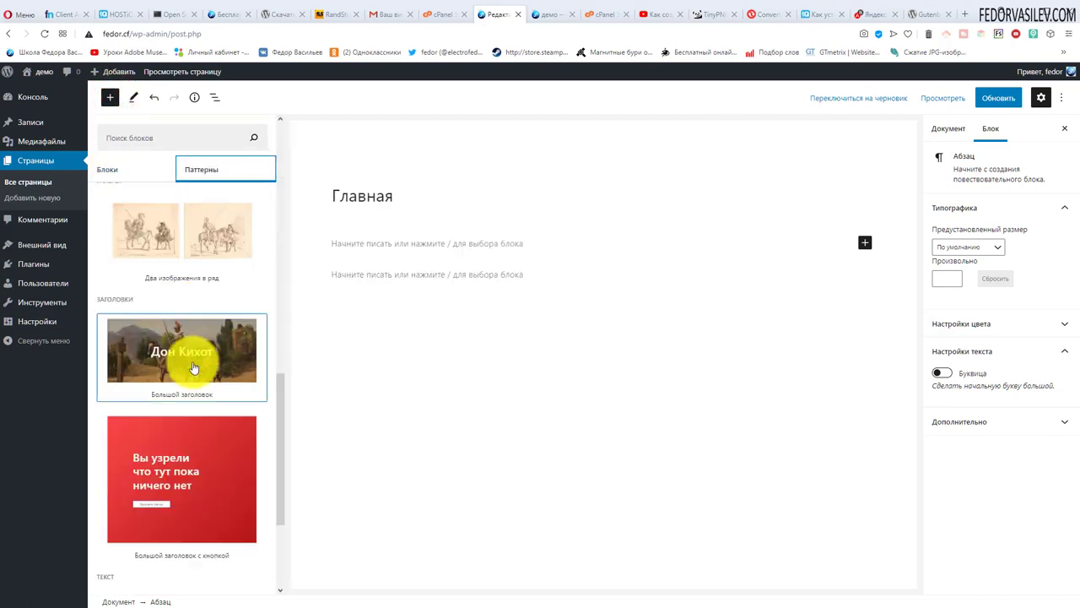
pyautogui.click(193, 367)
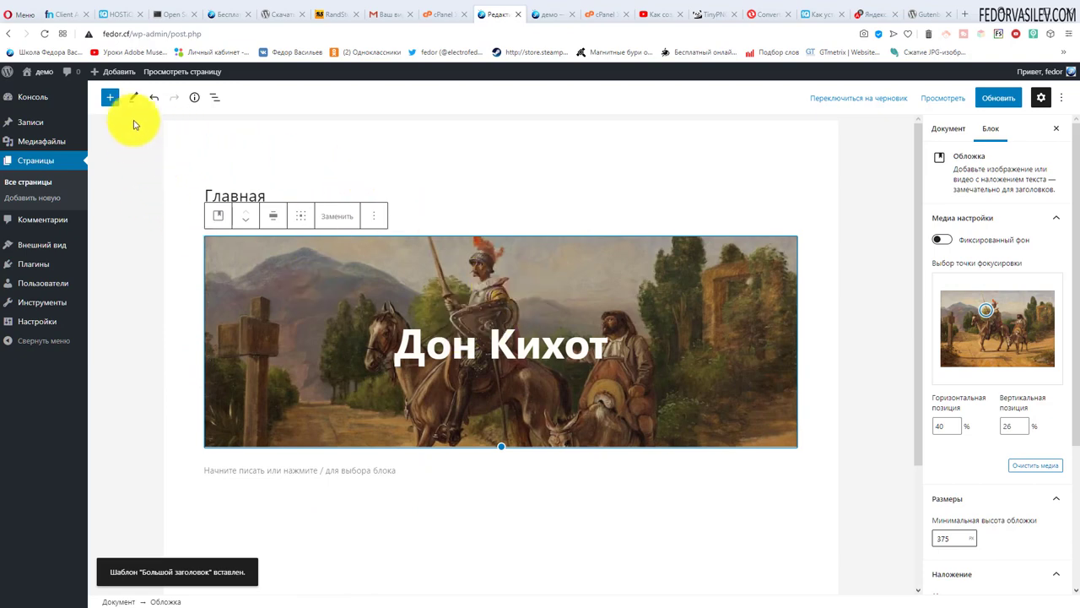
pyautogui.click(133, 97)
pyautogui.click(153, 97)
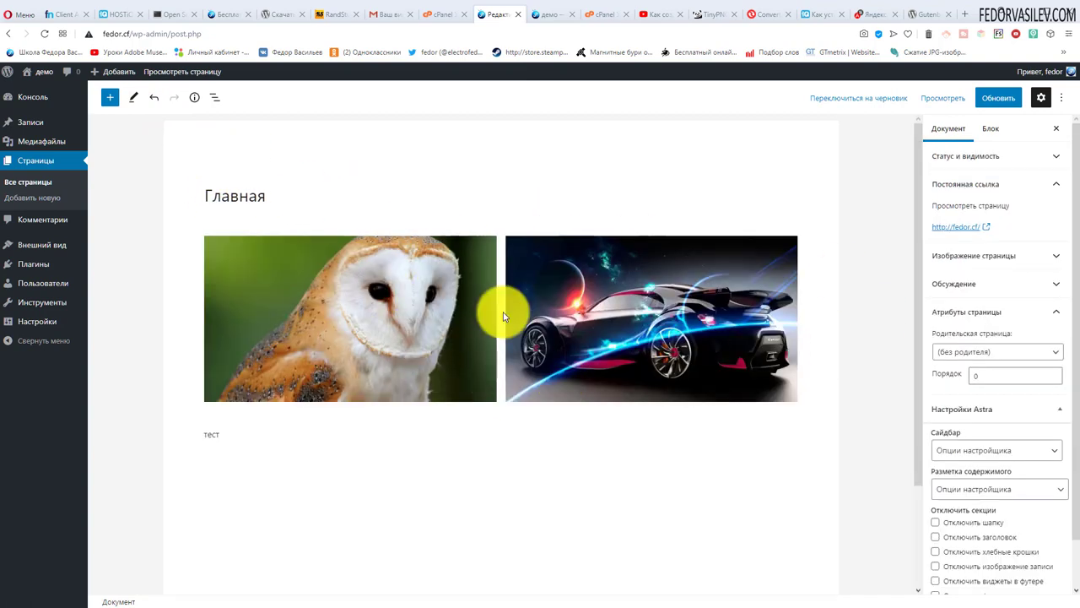
# Step: Check the page's word, heading, paragraph and block statistics against the selected paragraph text "тест"
pyautogui.click(195, 99)
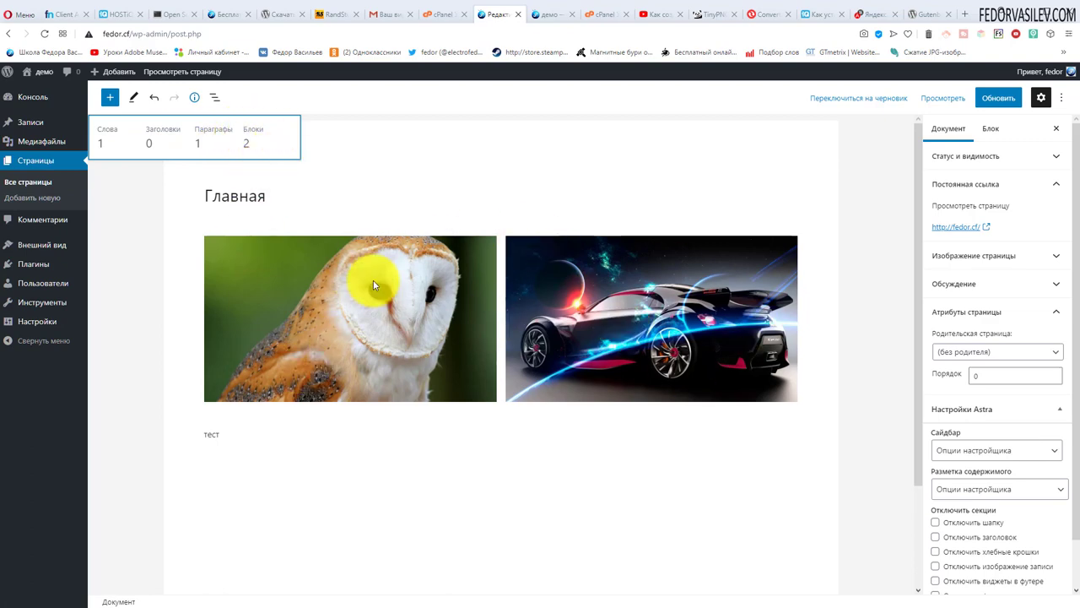
pyautogui.click(239, 428)
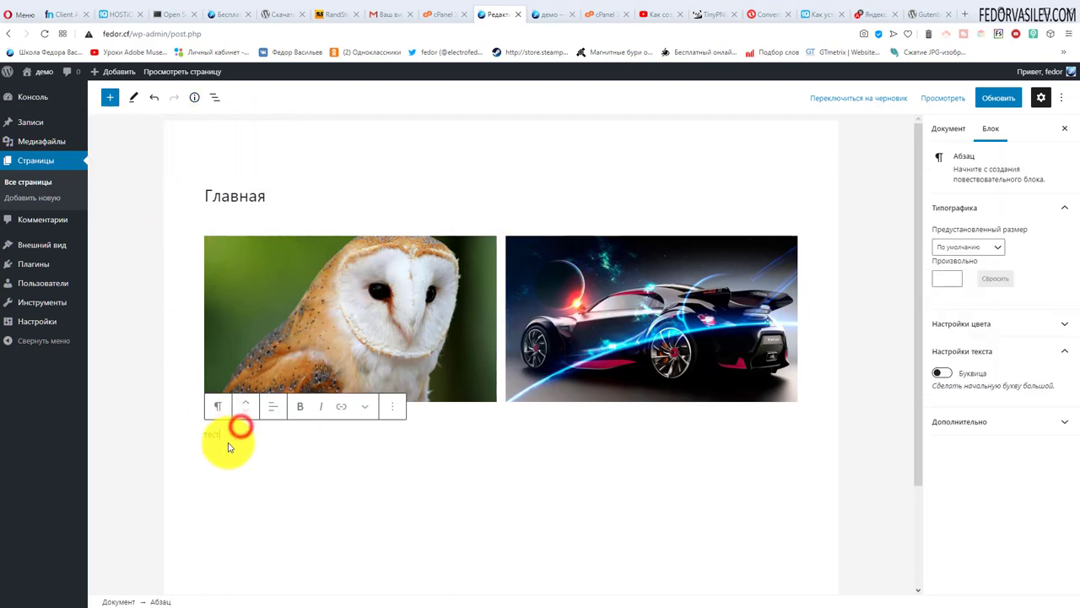
pyautogui.doubleClick(225, 437)
pyautogui.click(195, 100)
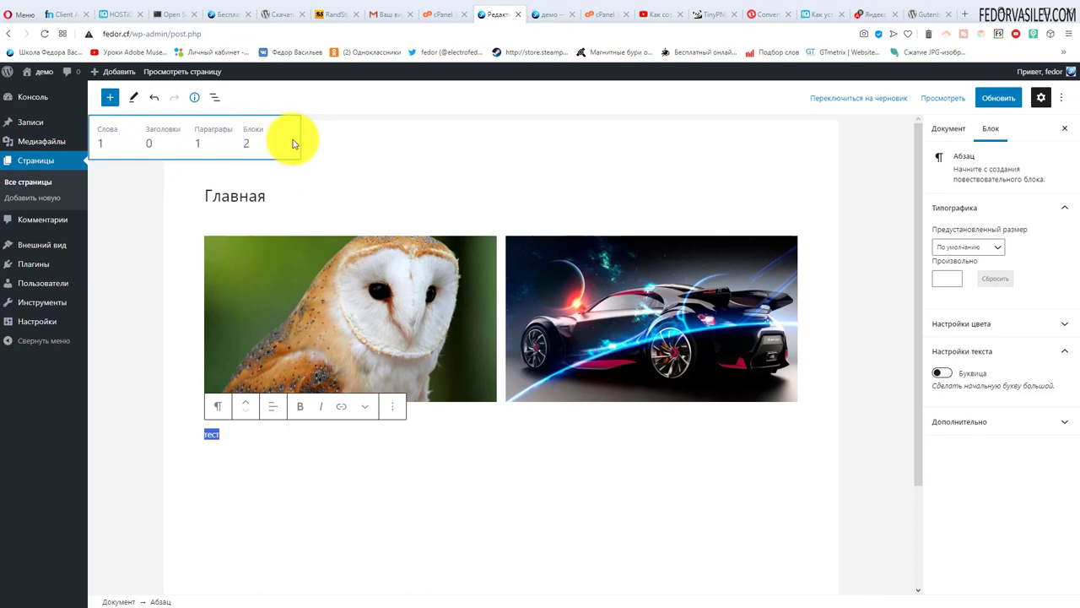
# Step: Select the Галерея block through the page's block navigation
pyautogui.click(216, 97)
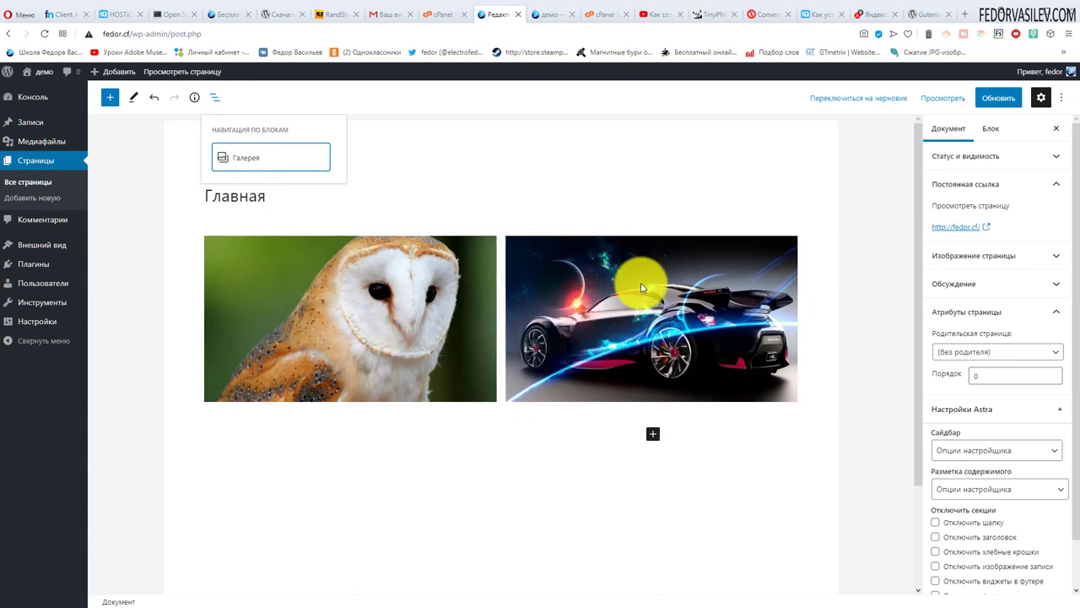
pyautogui.click(110, 98)
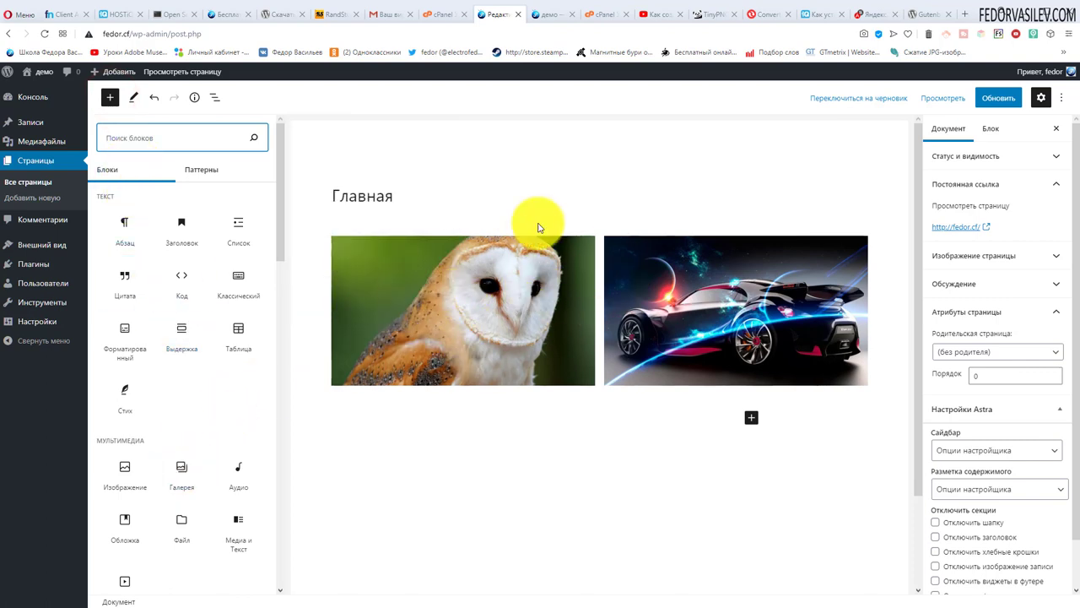
pyautogui.click(453, 154)
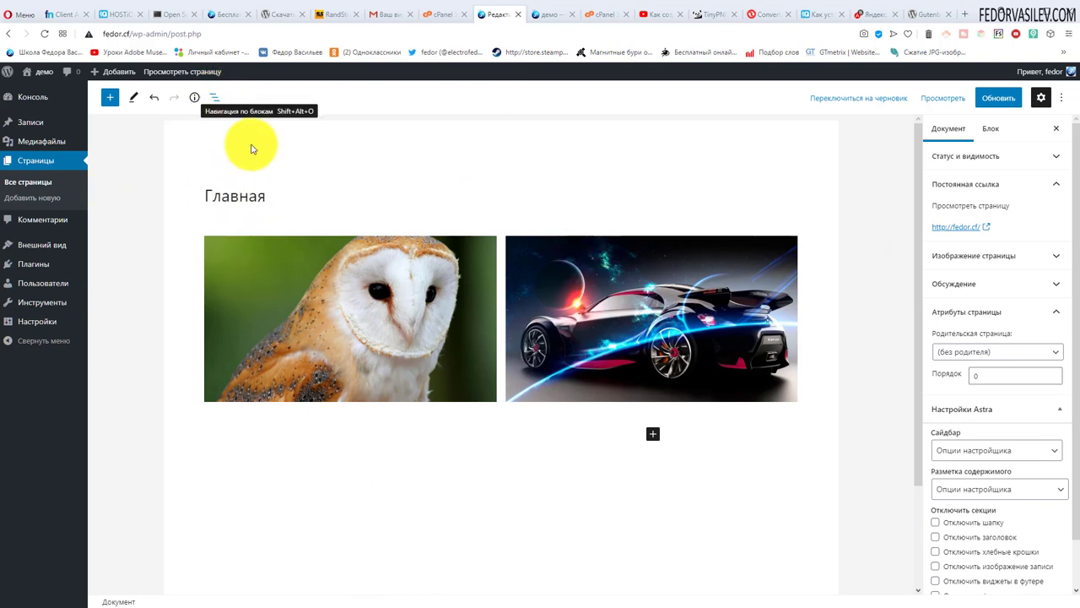
pyautogui.click(215, 98)
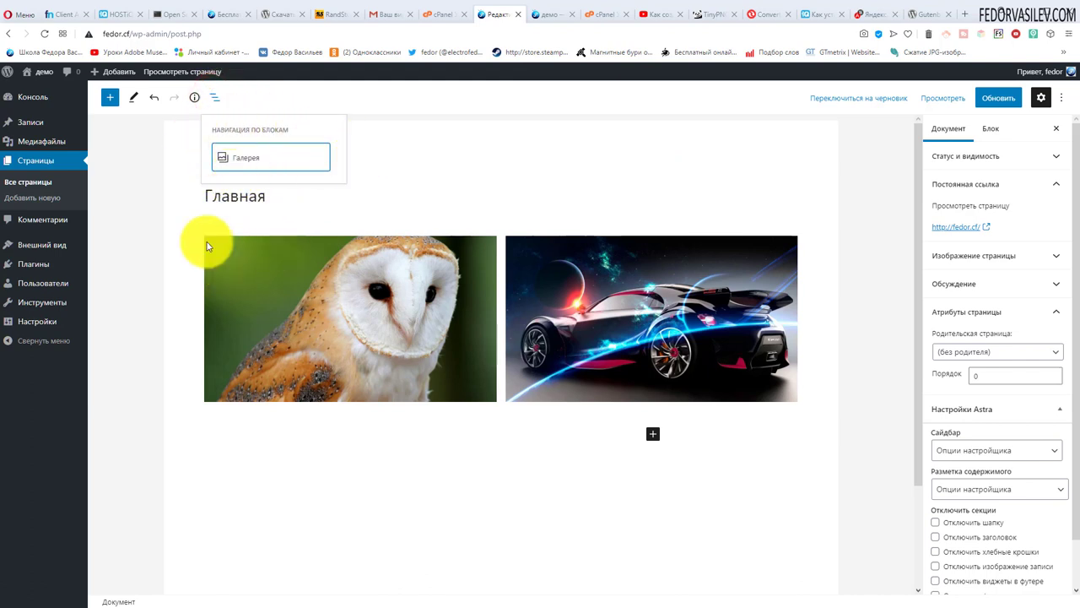
pyautogui.click(248, 160)
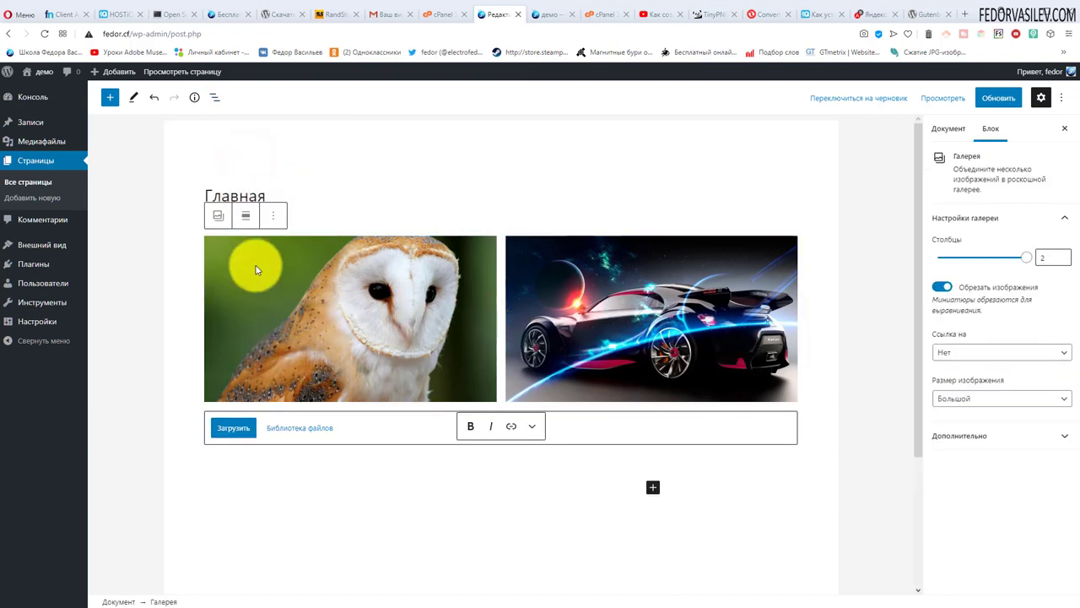
# Step: Look over the page's block navigation list and close it
pyautogui.scroll(-2, 258, 267)
pyautogui.scroll(2, 275, 282)
pyautogui.click(215, 98)
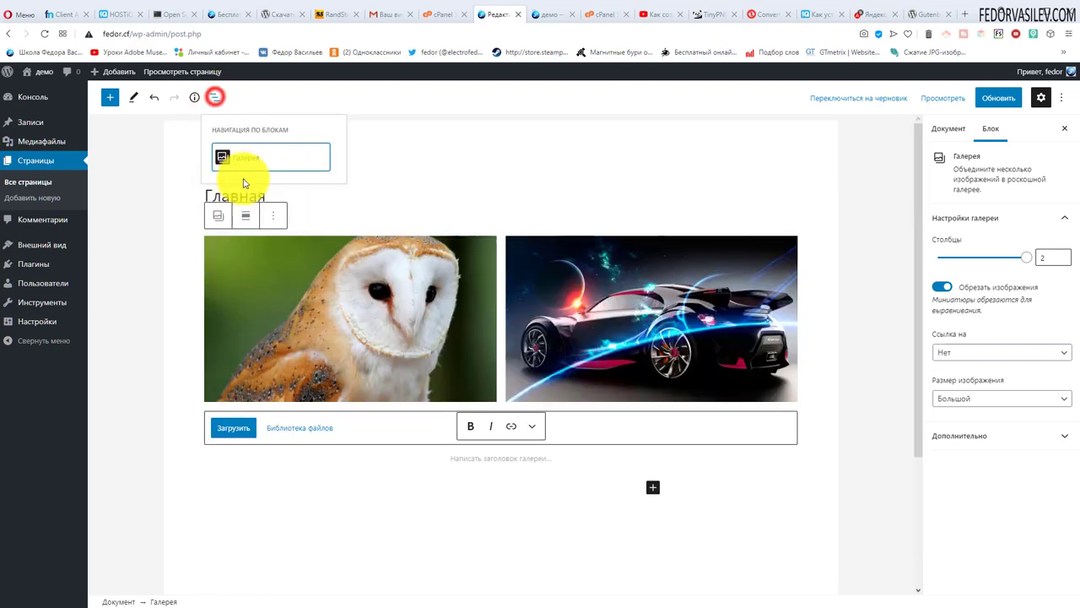
pyautogui.click(864, 121)
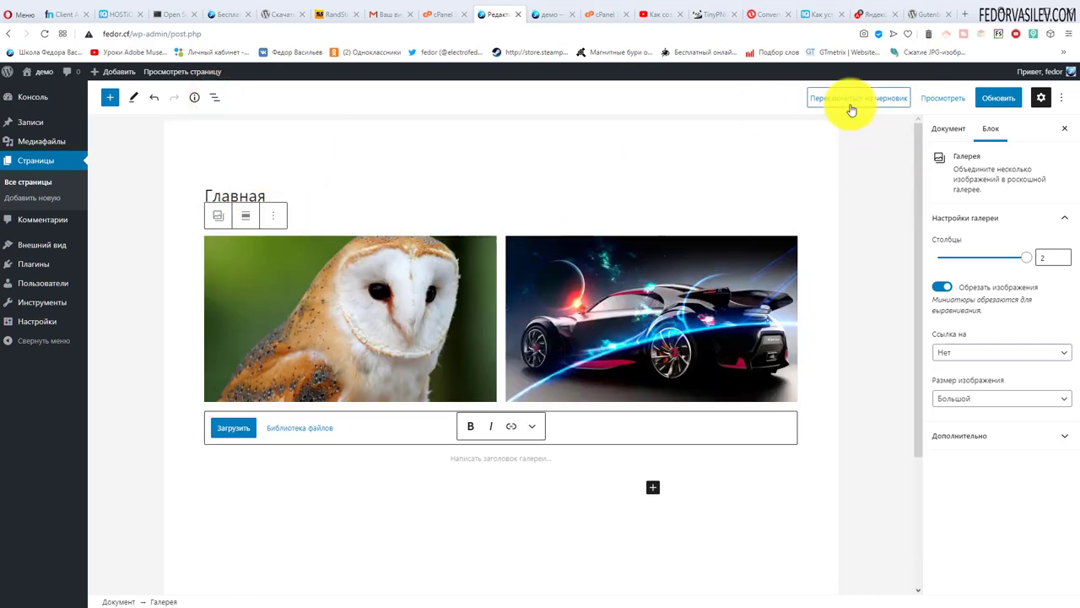
# Step: Preview the page in the Планшет and Мобильный views, return to Настольный ПК, and deselect the gallery
pyautogui.click(938, 102)
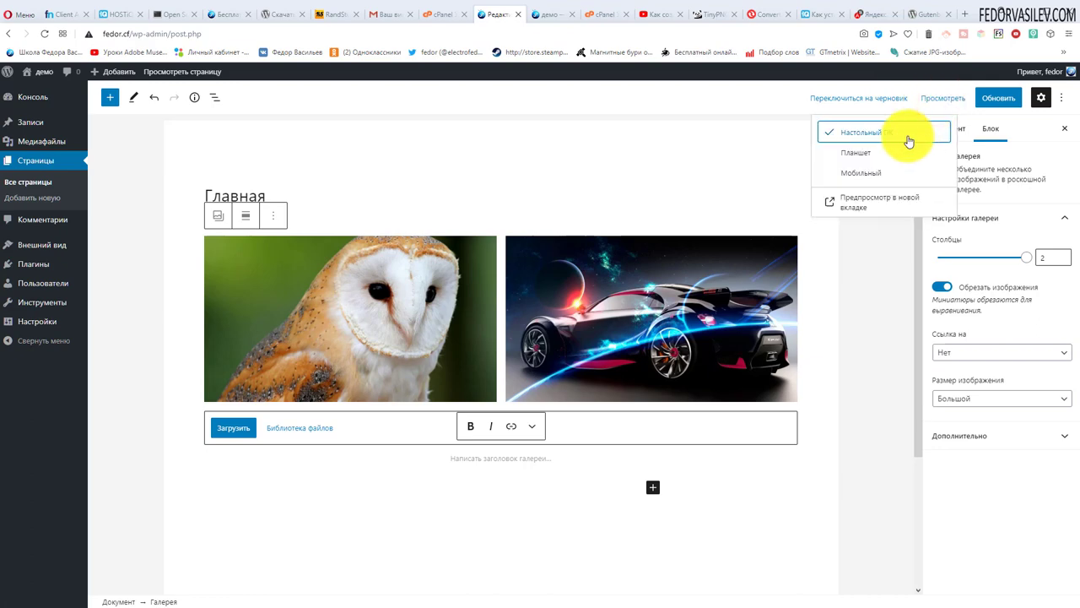
pyautogui.click(876, 157)
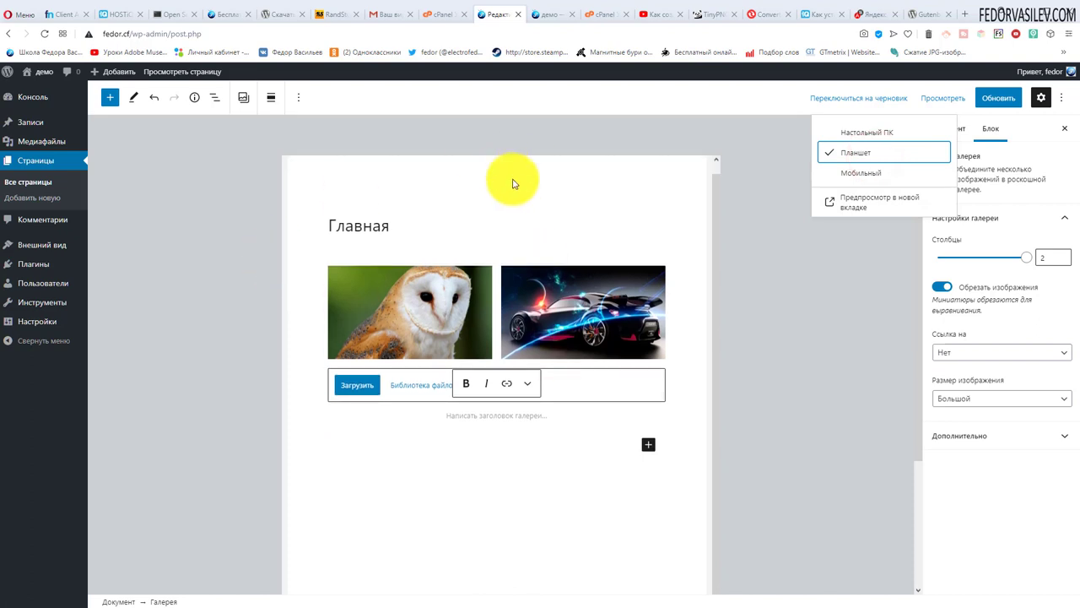
pyautogui.scroll(-2, 544, 185)
pyautogui.scroll(2, 562, 188)
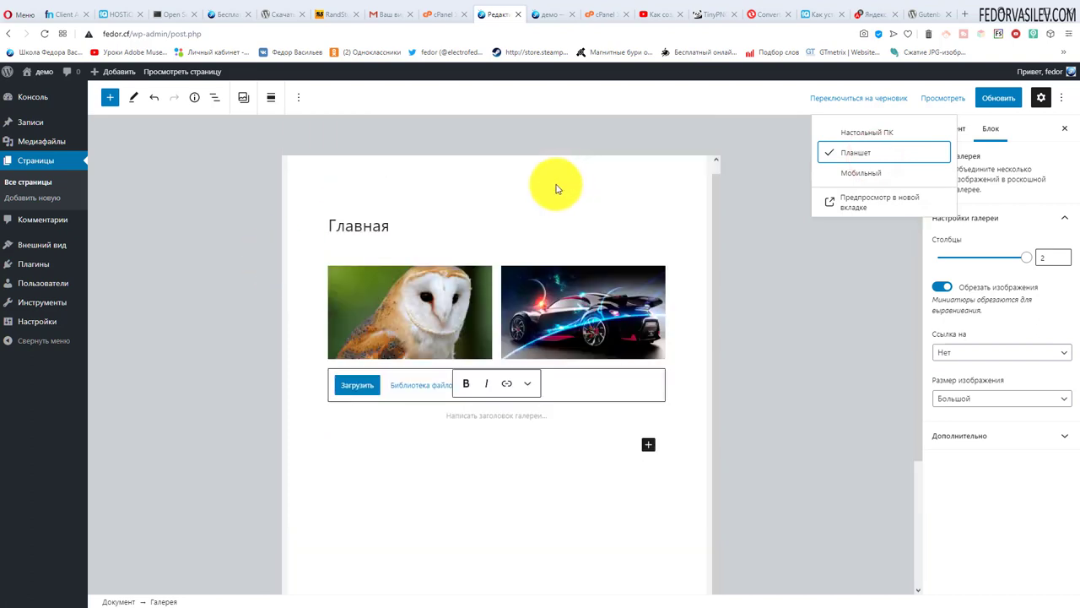
pyautogui.click(846, 173)
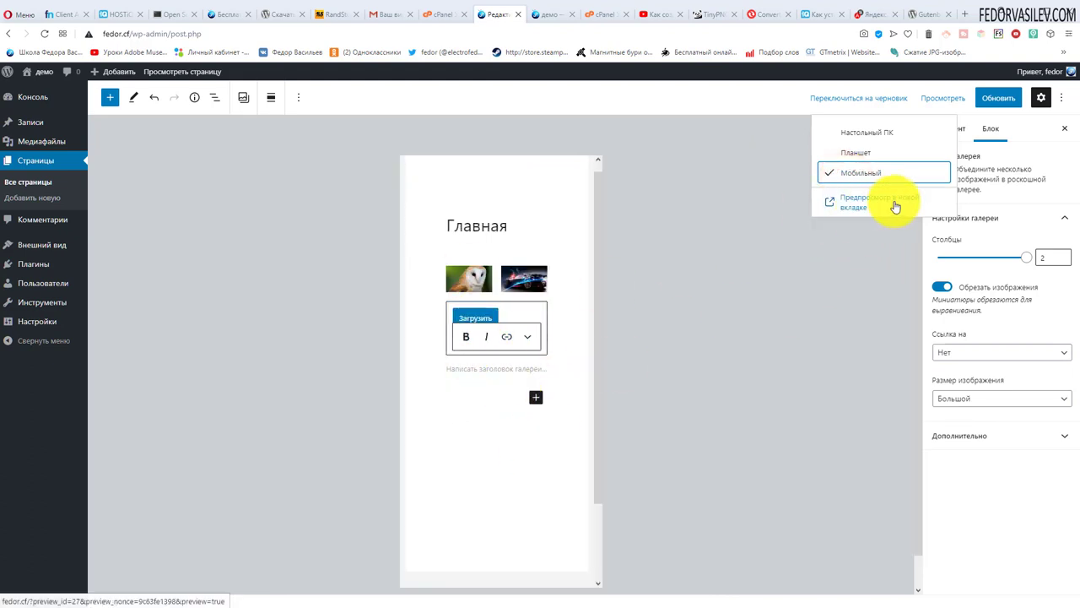
pyautogui.click(865, 134)
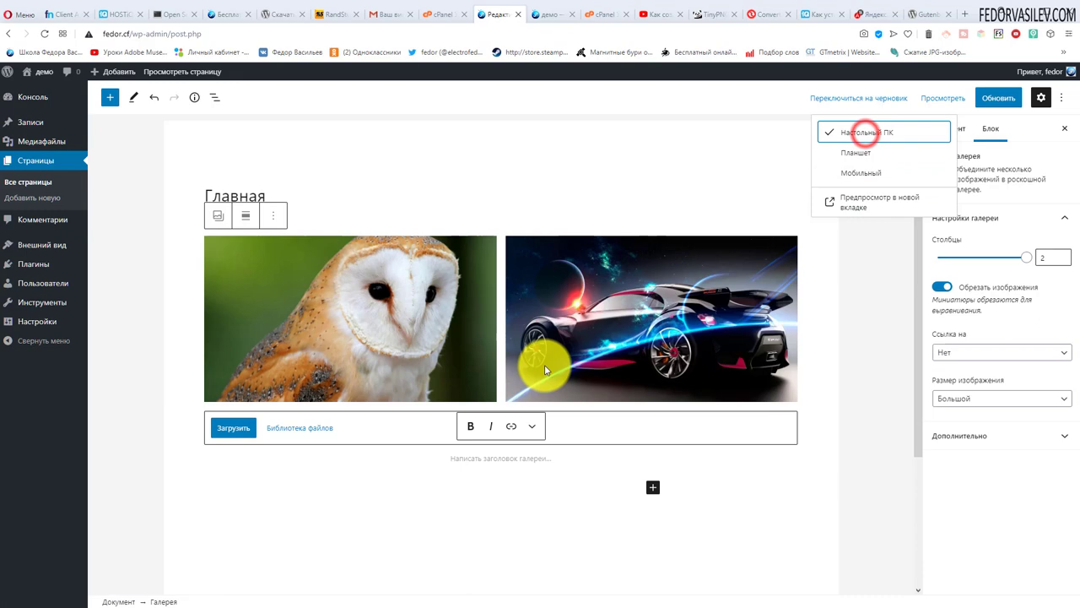
pyautogui.click(731, 175)
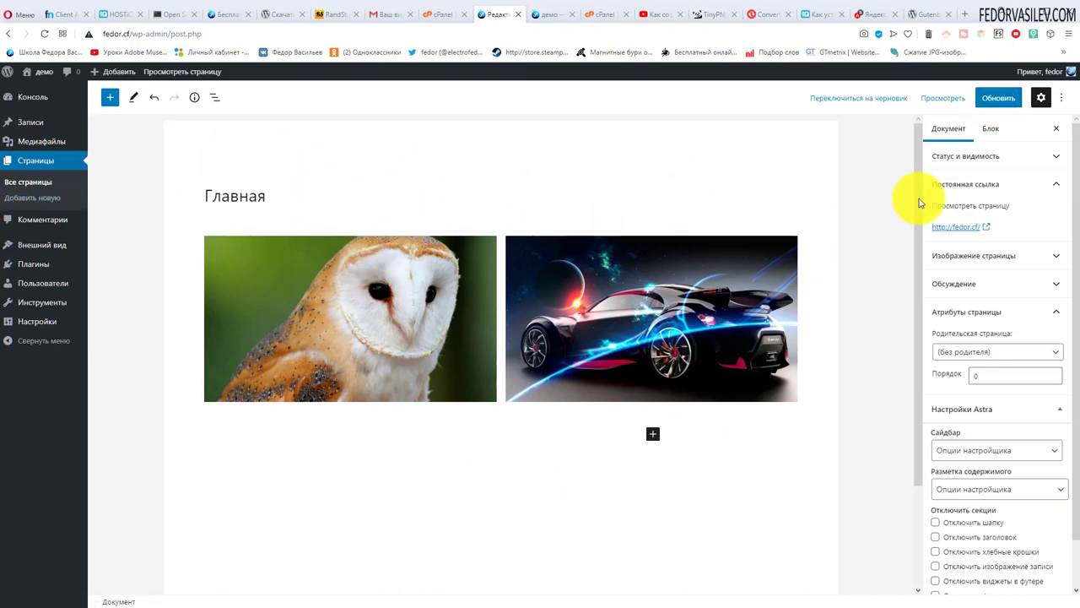
# Step: Hide the editor's settings sidebar and show it again
pyautogui.click(1041, 98)
pyautogui.click(1041, 98)
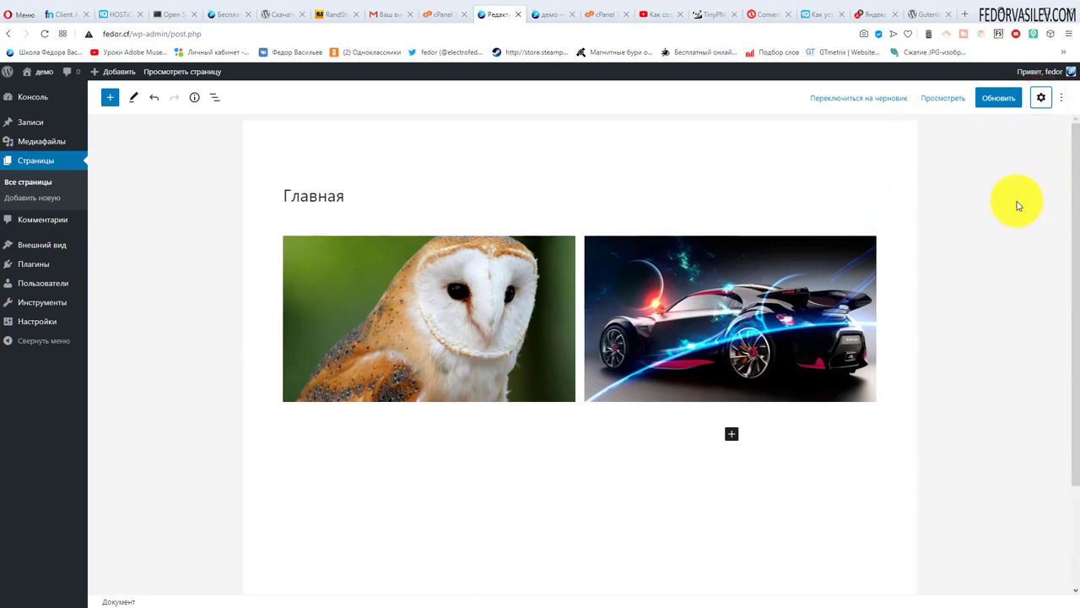
pyautogui.scroll(-2, 224, 295)
pyautogui.scroll(2, 203, 278)
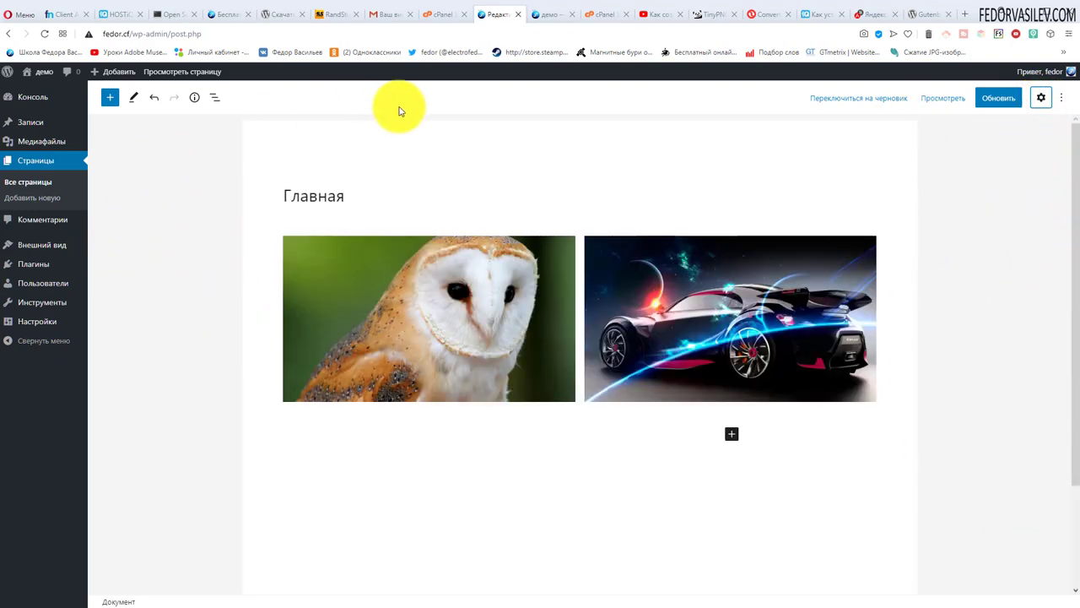
pyautogui.click(1041, 100)
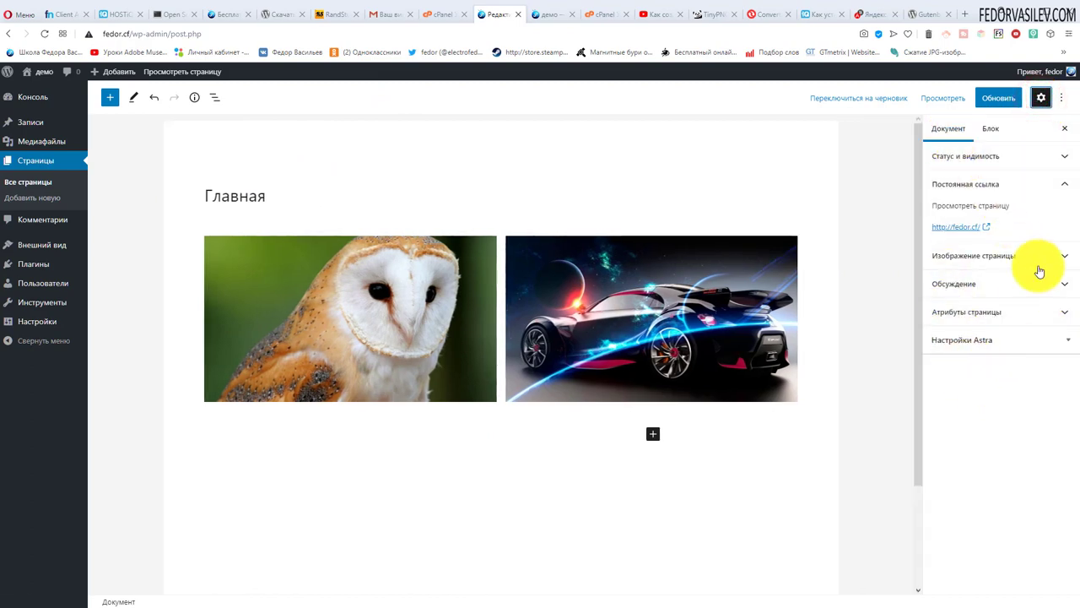
# Step: Turn on Верхняя панель инструментов, Режим подсветки and Полноэкранный режим for the editor
pyautogui.click(1058, 100)
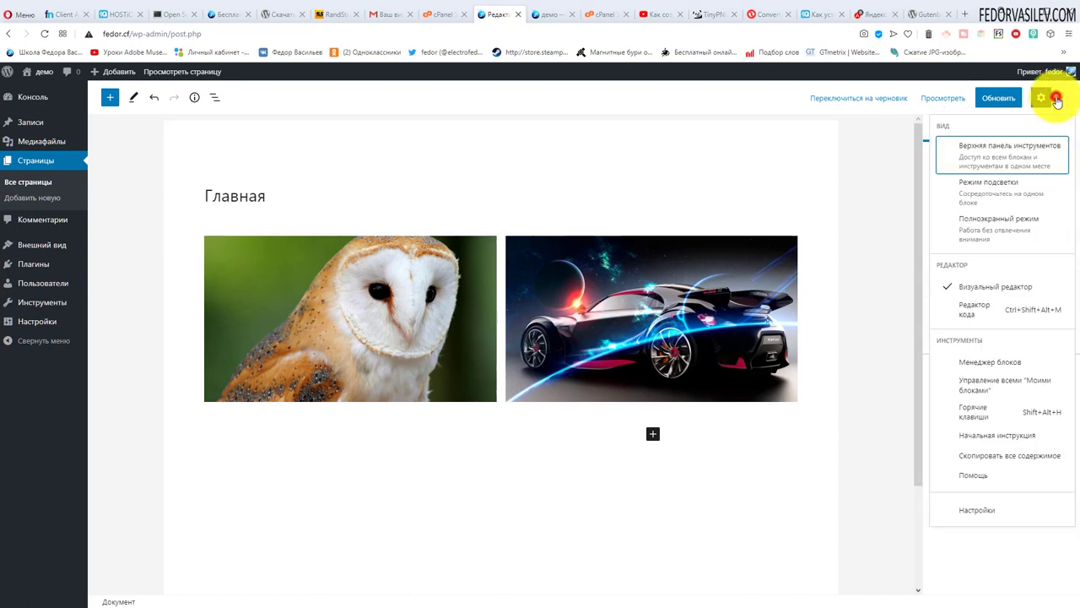
pyautogui.click(966, 163)
pyautogui.click(971, 180)
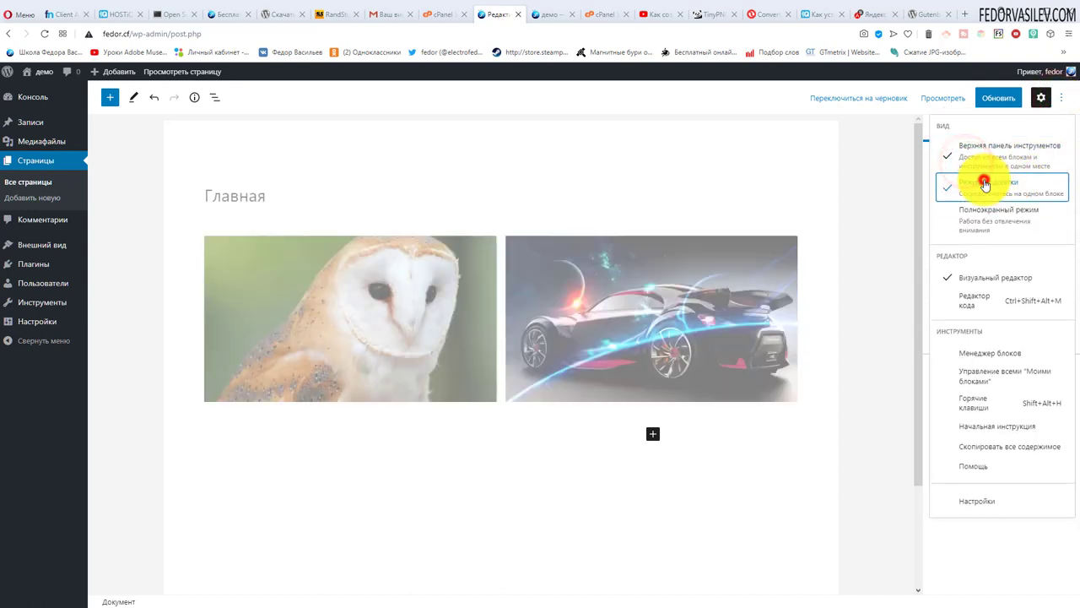
pyautogui.click(967, 221)
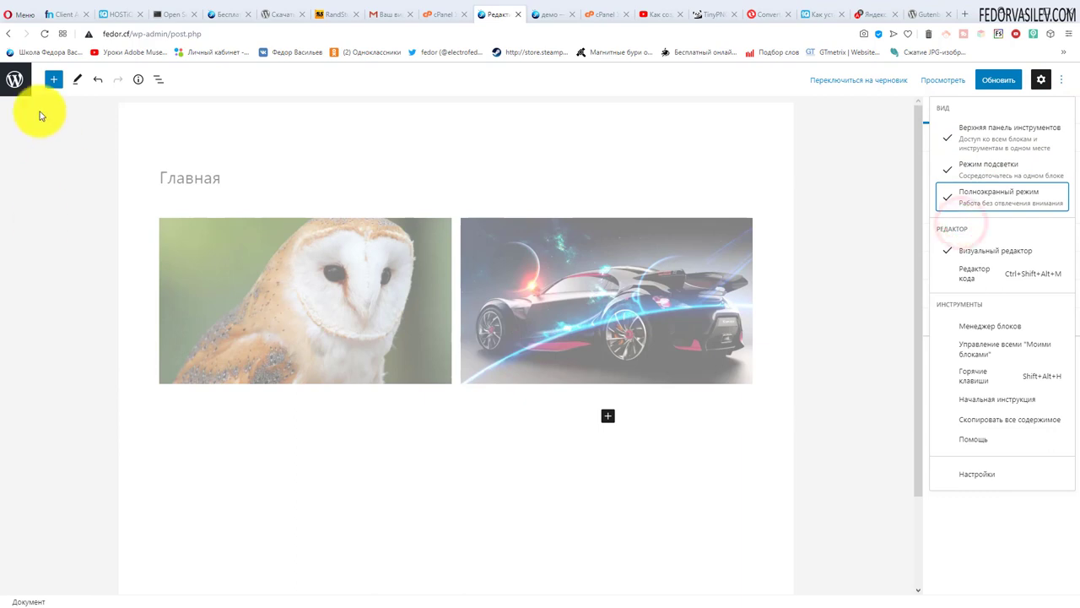
pyautogui.click(14, 80)
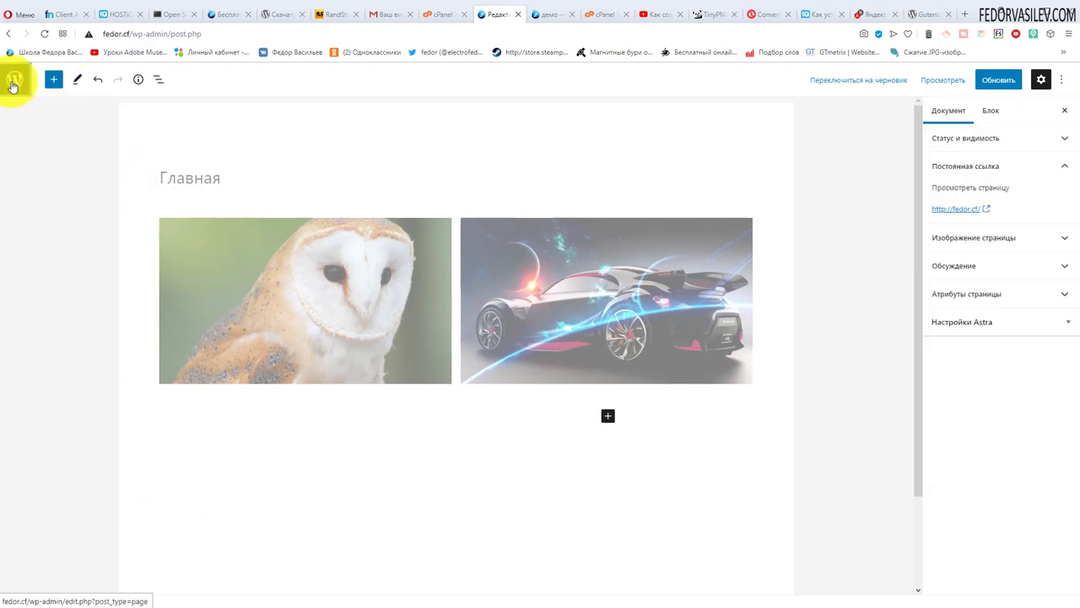
pyautogui.click(646, 306)
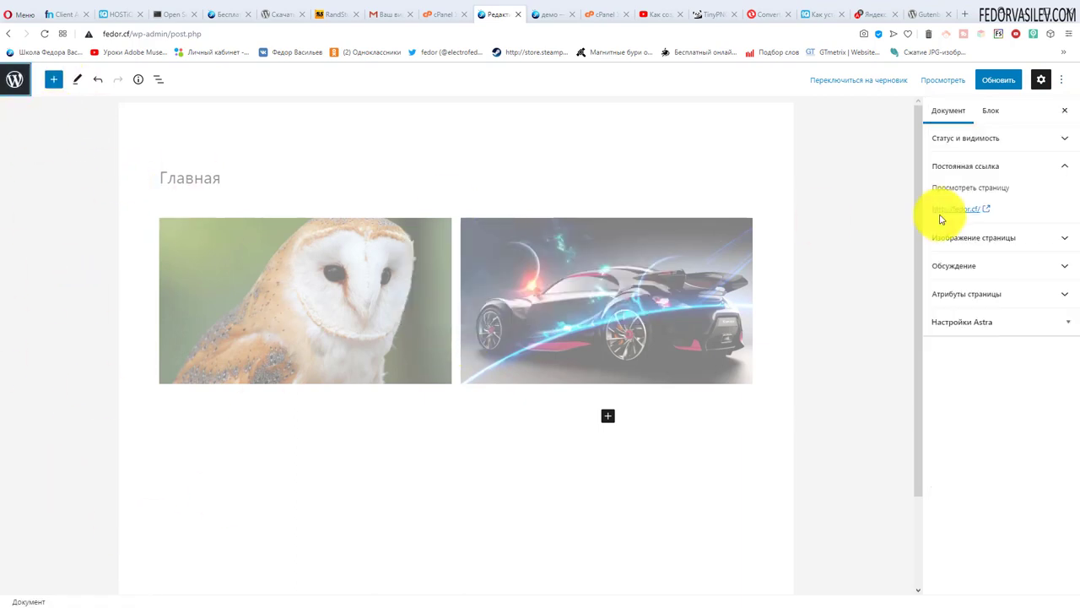
# Step: Turn off Полноэкранный режим, Режим подсветки and Верхняя панель инструментов
pyautogui.click(1061, 79)
pyautogui.click(963, 201)
pyautogui.click(964, 186)
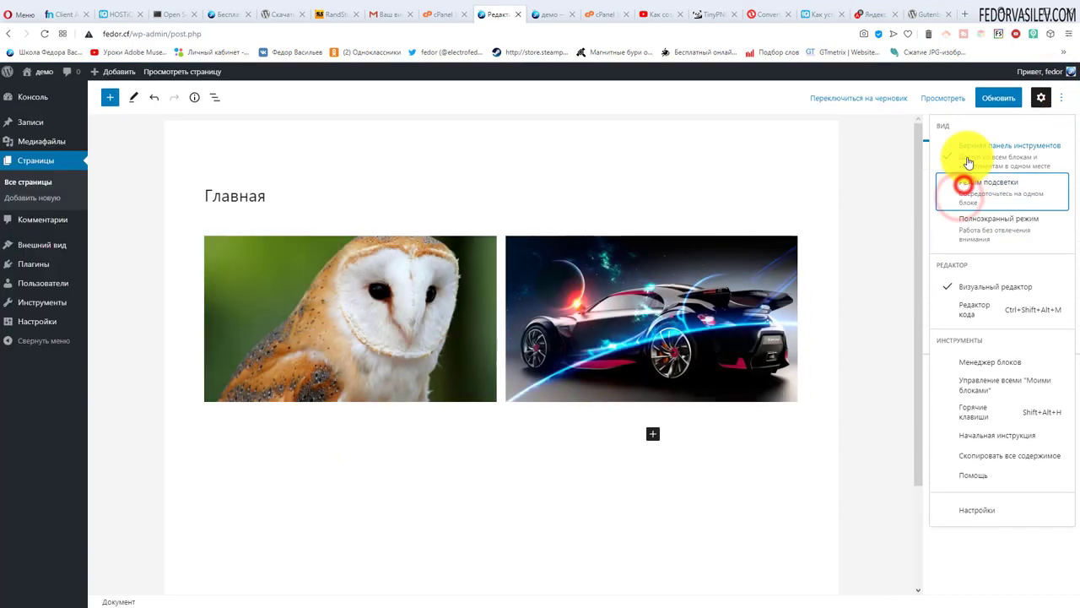
# Step: Examine the gallery block's markup in the Редактор кода and return to the Визуальный редактор
pyautogui.click(973, 311)
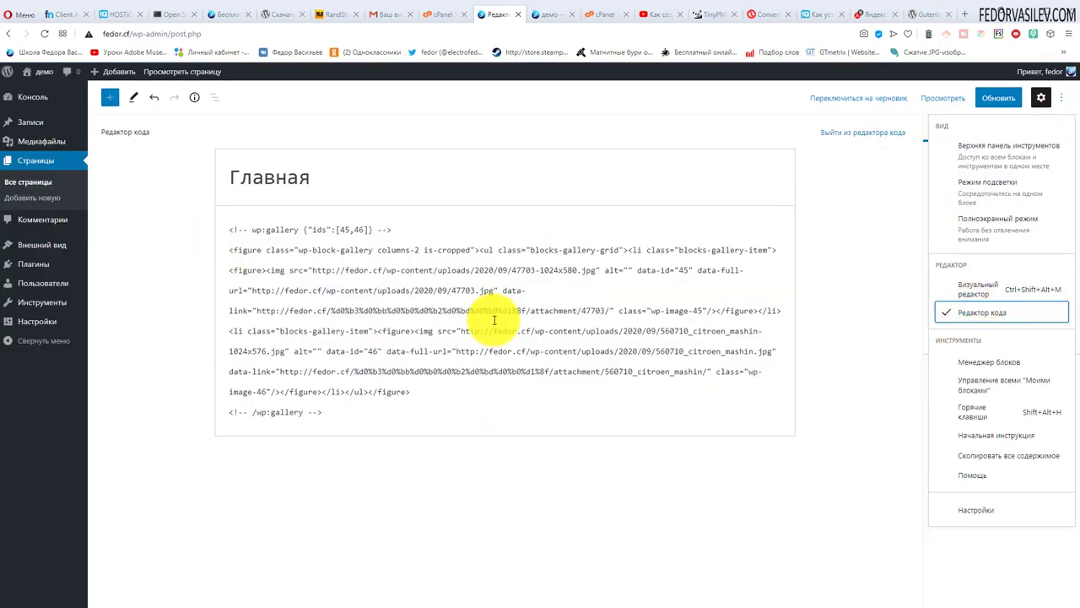
pyautogui.moveTo(345, 417); pyautogui.dragTo(234, 229)
pyautogui.click(301, 327)
pyautogui.moveTo(330, 414); pyautogui.dragTo(222, 231)
pyautogui.click(336, 361)
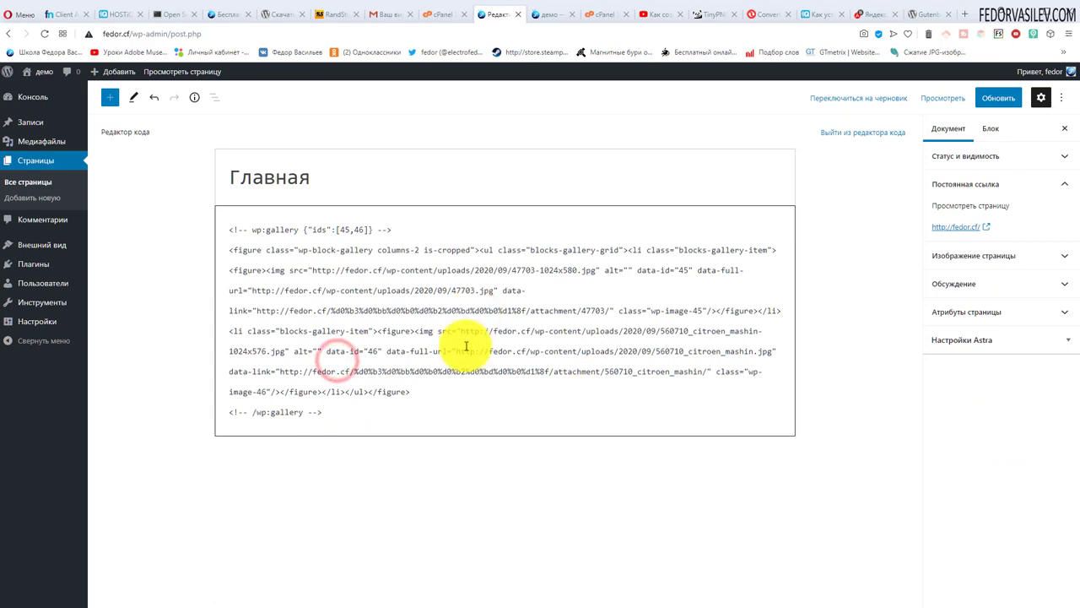
pyautogui.click(1061, 99)
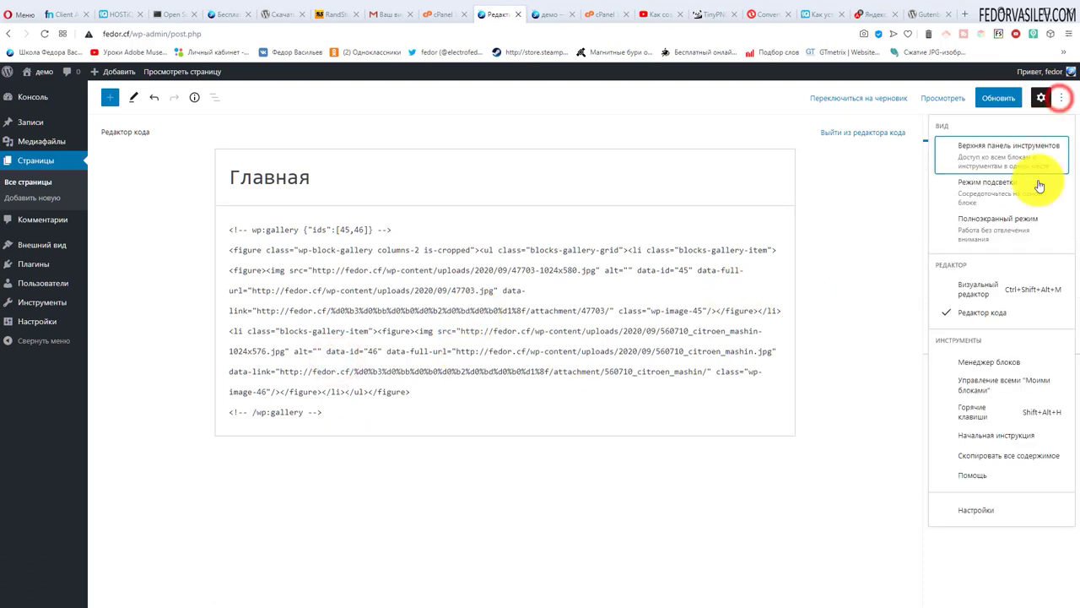
pyautogui.click(979, 285)
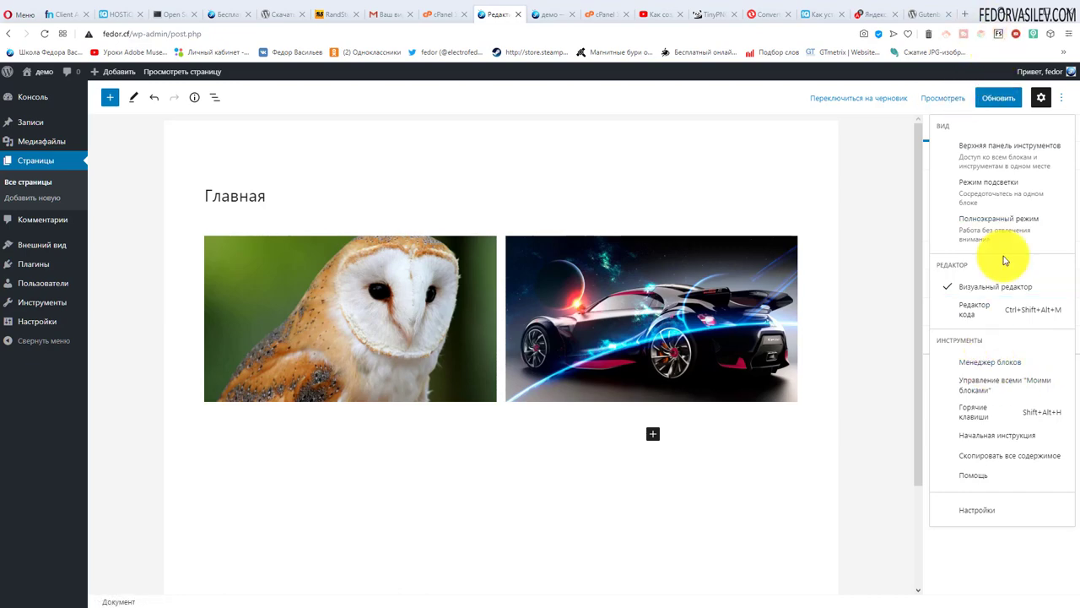
# Step: Examine the block categories in Менеджер блоков, from Текст to Вставки, trying the Интервал block's availability setting
pyautogui.click(989, 362)
pyautogui.scroll(-3, 496, 331)
pyautogui.scroll(-2, 496, 331)
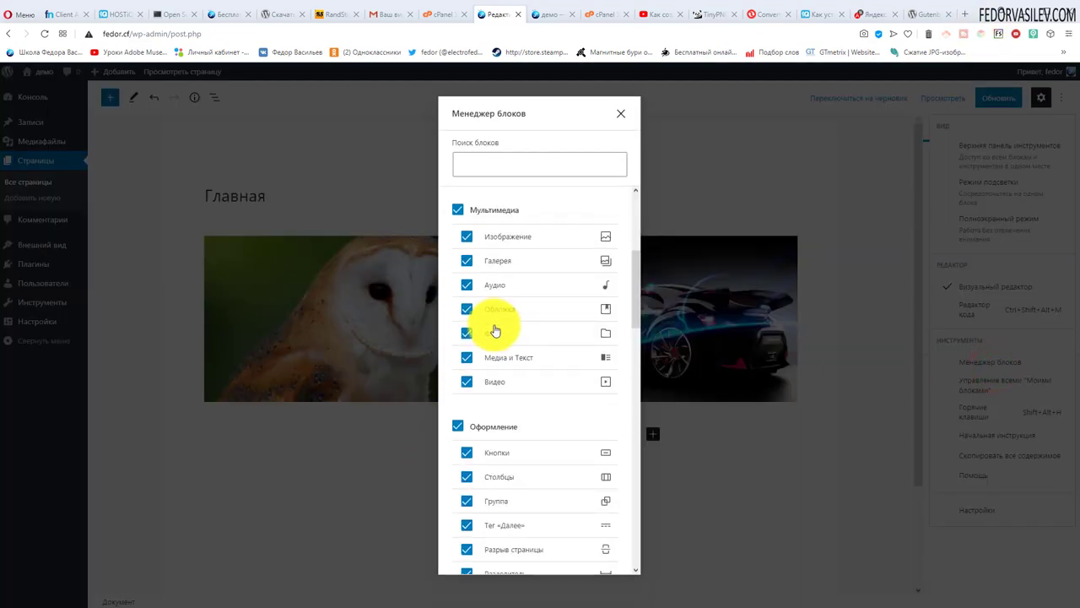
pyautogui.scroll(-3, 496, 331)
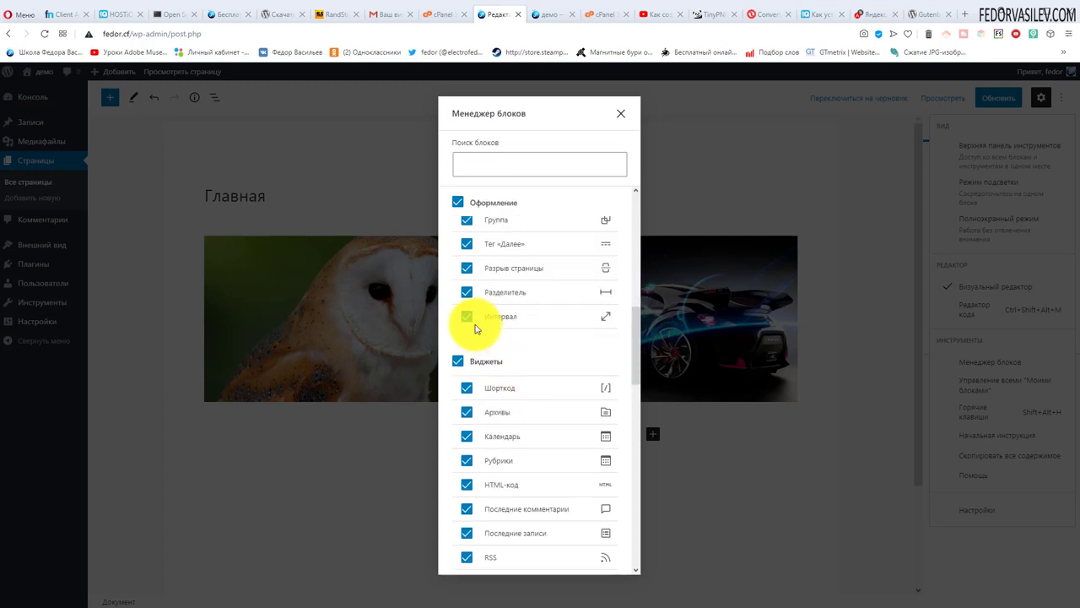
pyautogui.click(466, 317)
pyautogui.click(466, 338)
pyautogui.scroll(-9, 499, 366)
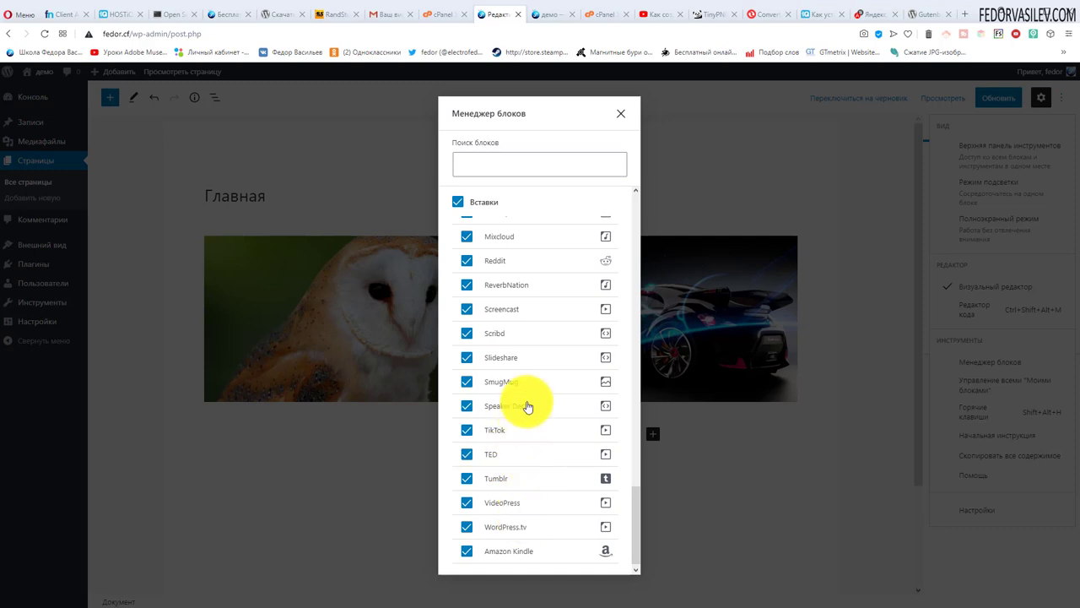
pyautogui.scroll(5, 521, 260)
pyautogui.scroll(10, 522, 260)
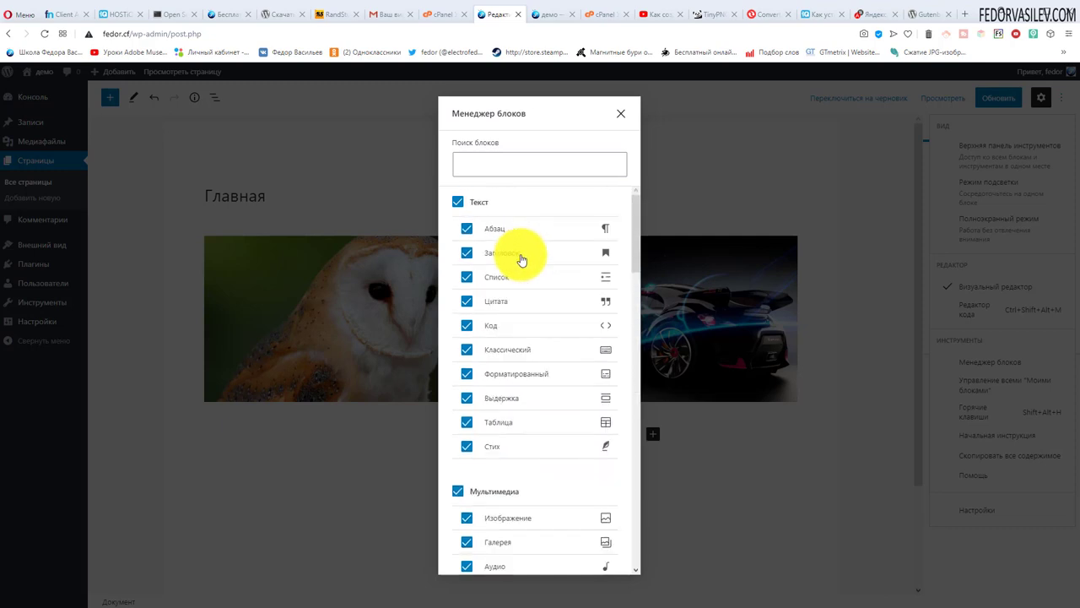
# Step: Try disabling and re-enabling the Абзац block, and close the block manager
pyautogui.click(467, 228)
pyautogui.click(465, 251)
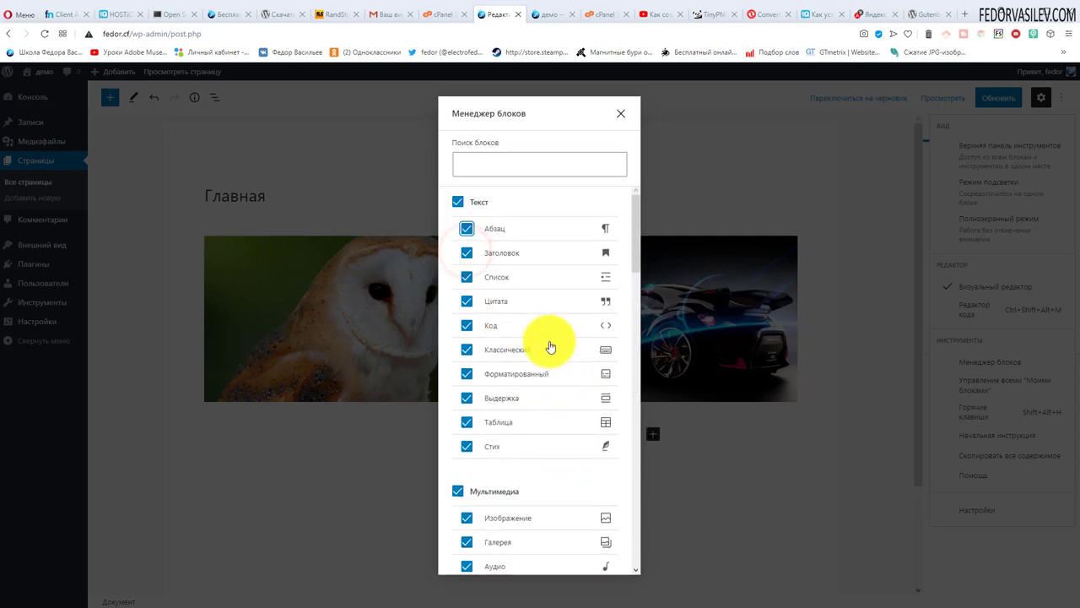
pyautogui.scroll(-6, 508, 400)
pyautogui.scroll(6, 508, 400)
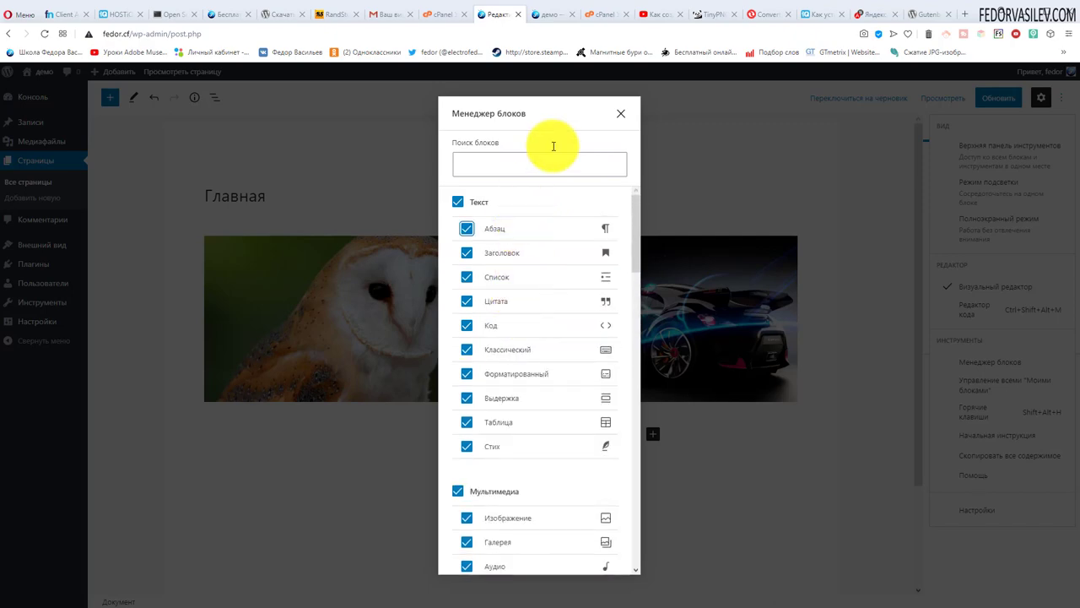
pyautogui.click(620, 113)
# Step: Review the editor's Горячие клавиши list down to the text formatting shortcuts and close it
pyautogui.click(973, 411)
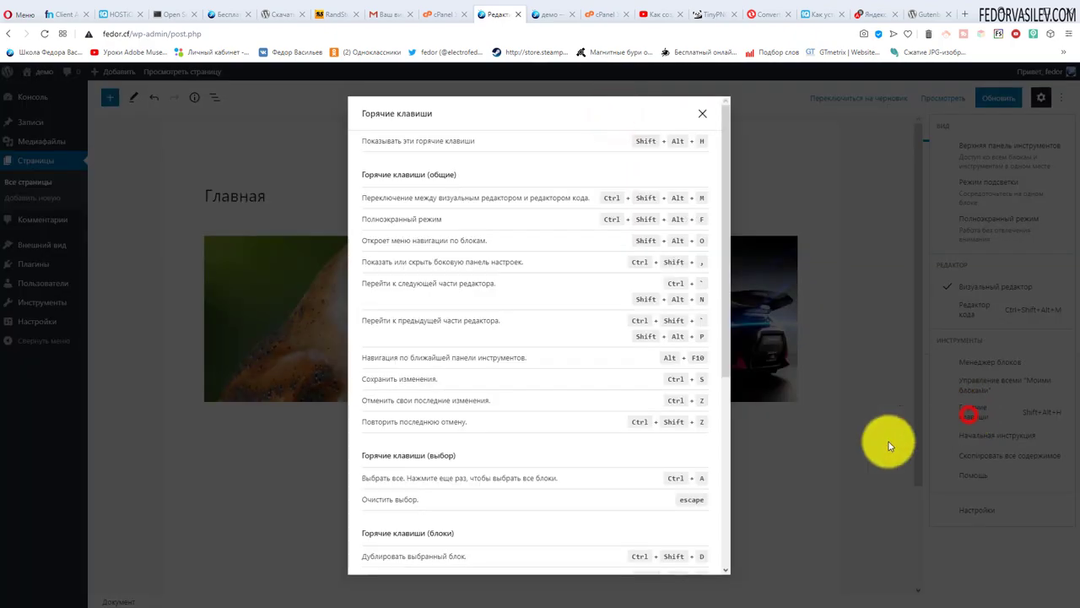
pyautogui.scroll(-5, 513, 344)
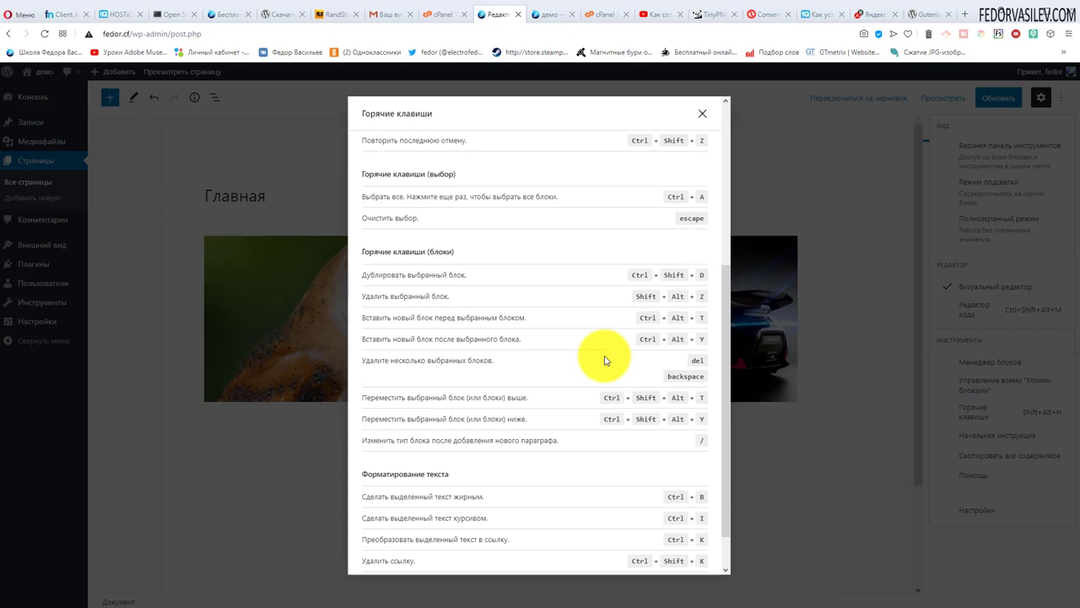
pyautogui.click(699, 114)
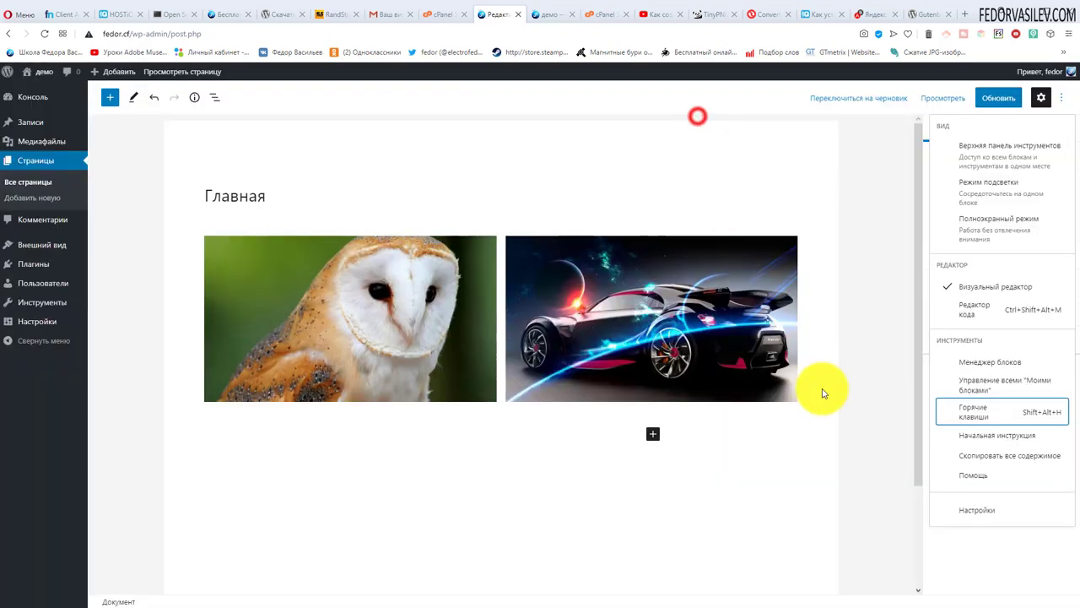
# Step: Go through all four pages of the Начальная инструкция welcome guide and close it
pyautogui.click(971, 435)
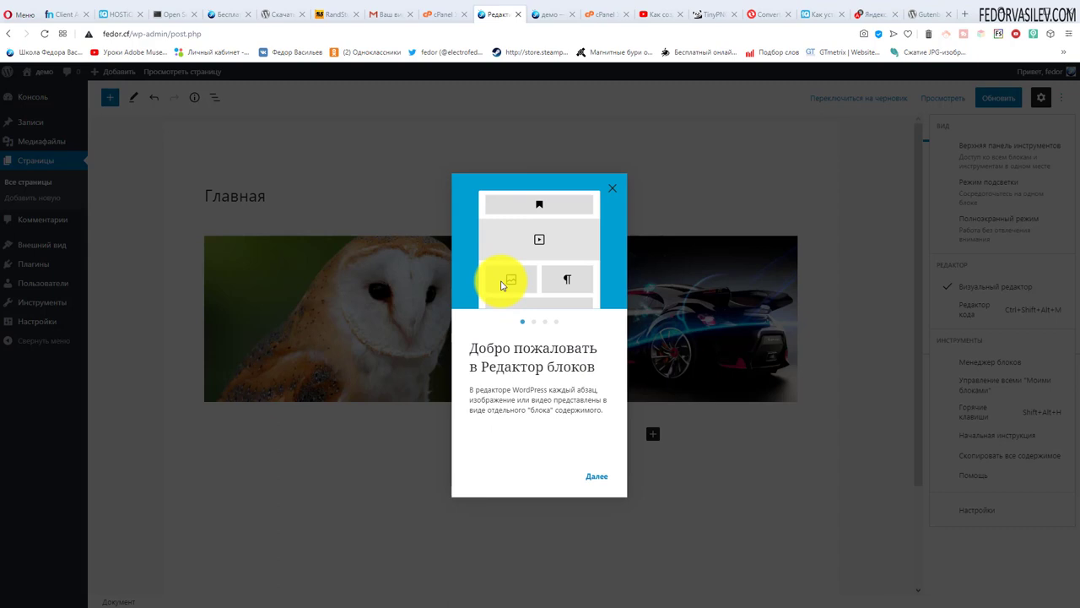
pyautogui.click(530, 321)
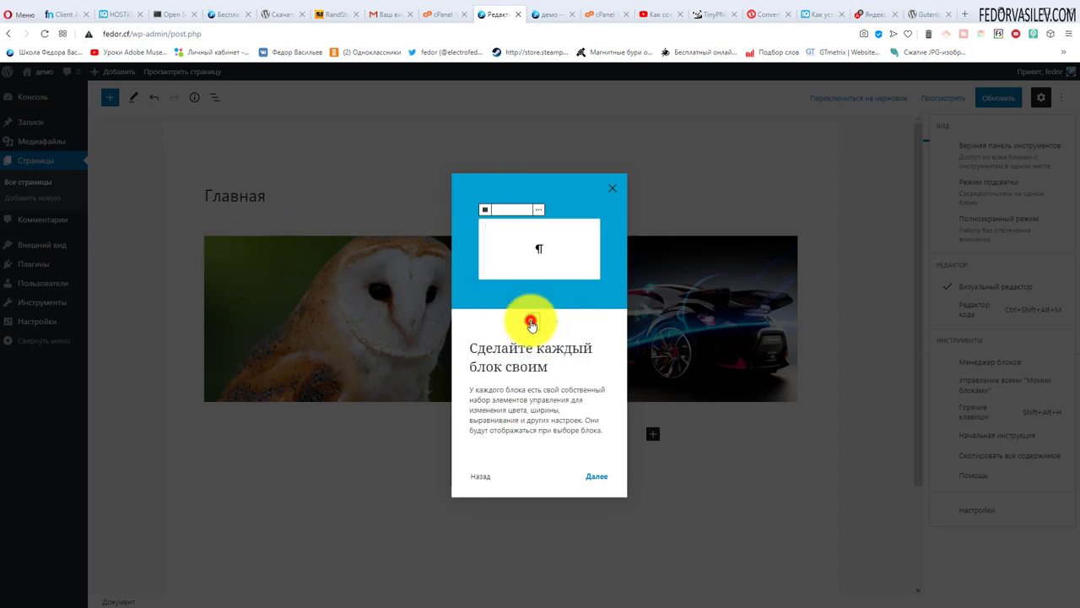
pyautogui.click(544, 322)
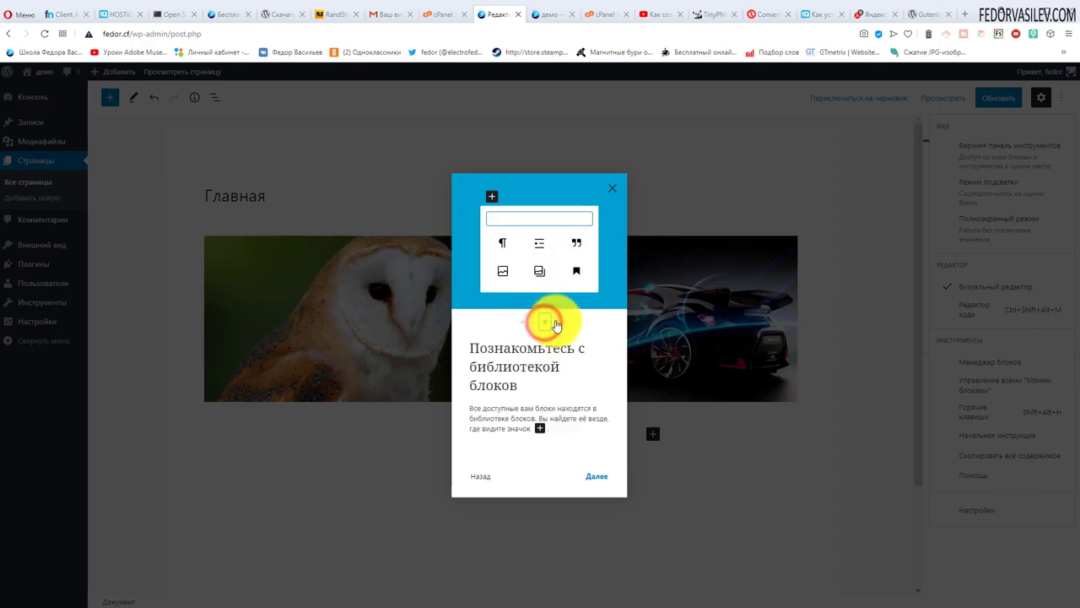
pyautogui.click(556, 321)
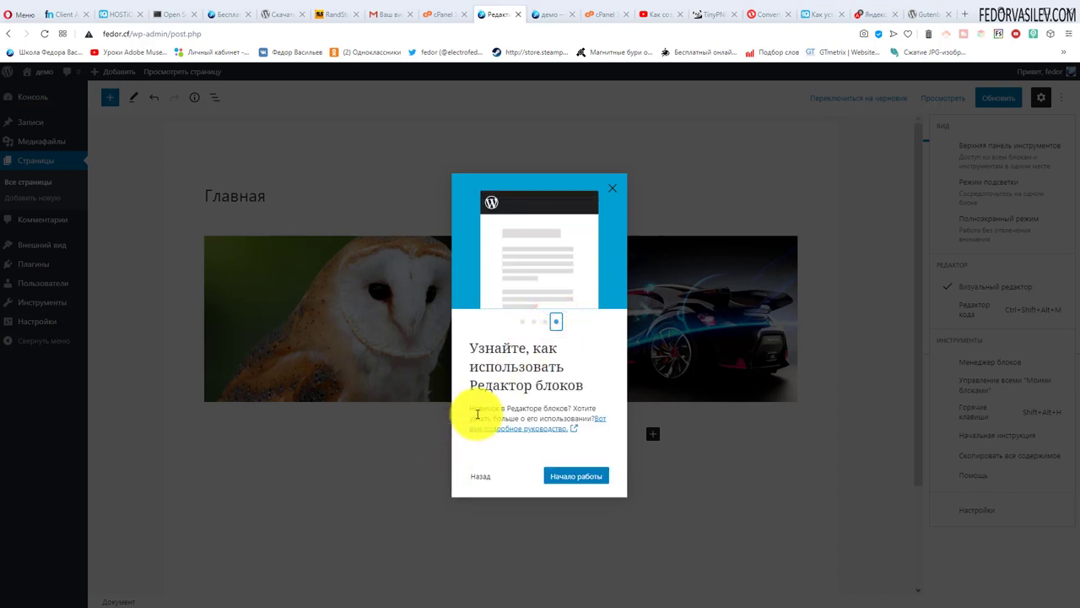
pyautogui.click(611, 190)
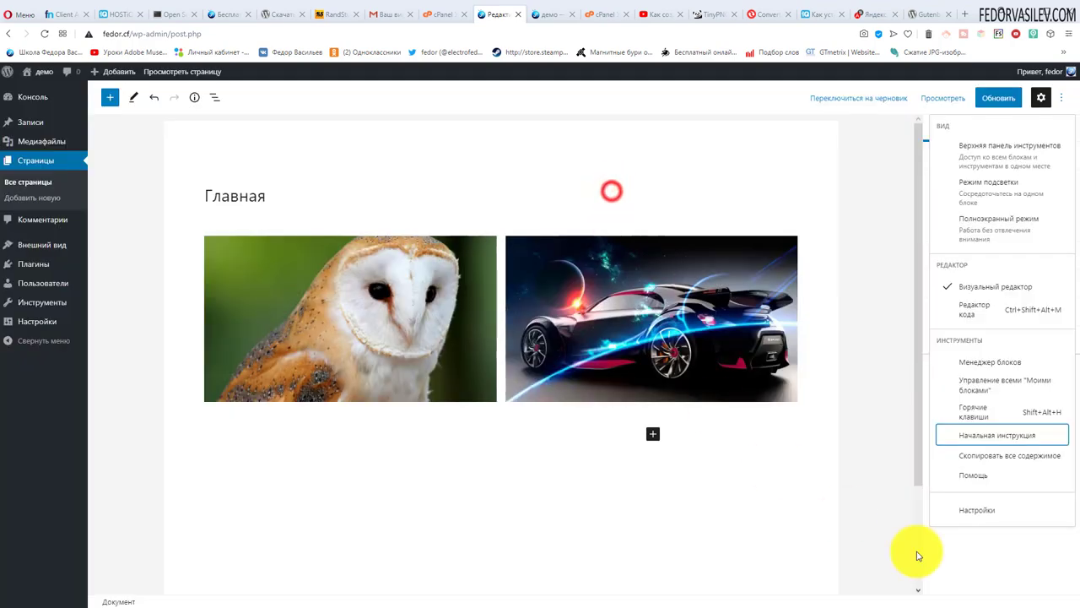
# Step: Copy all of the page's content and review the editor's Настройки options, checking the Настройки Astra panel option
pyautogui.click(1014, 464)
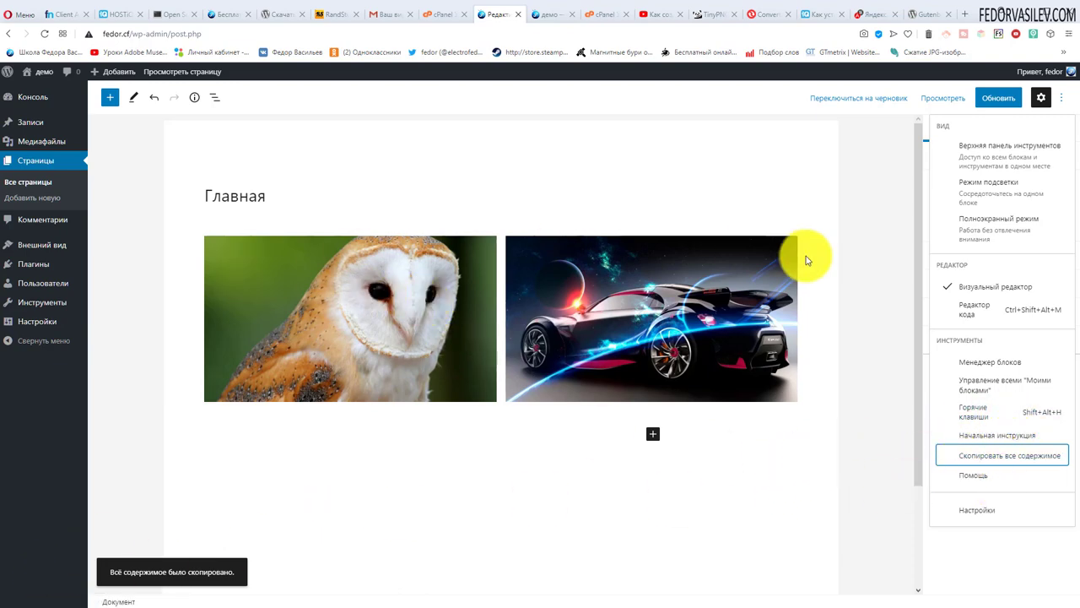
pyautogui.click(972, 514)
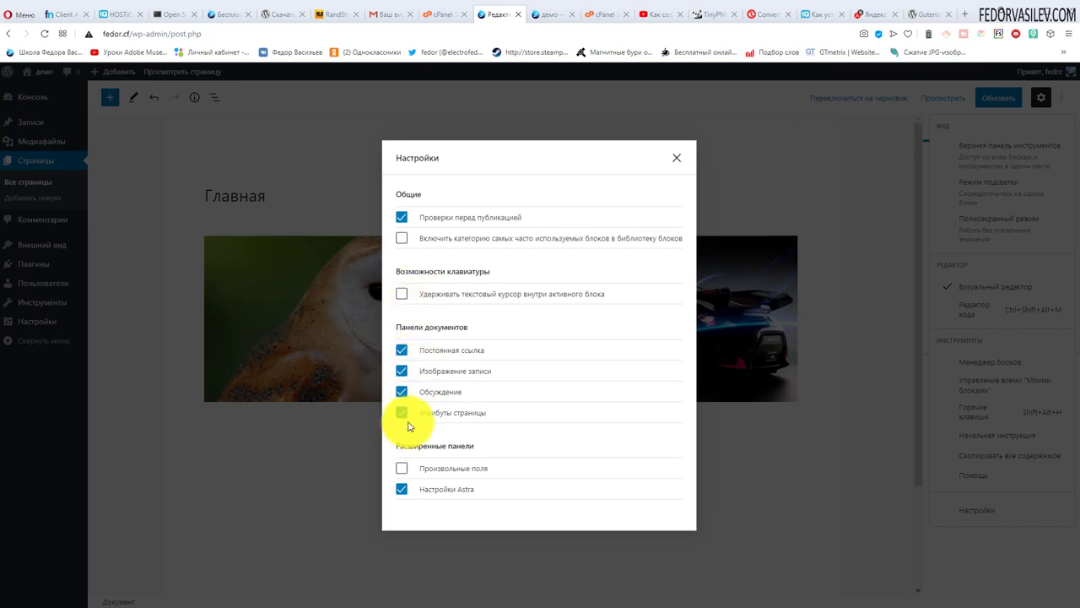
pyautogui.click(402, 491)
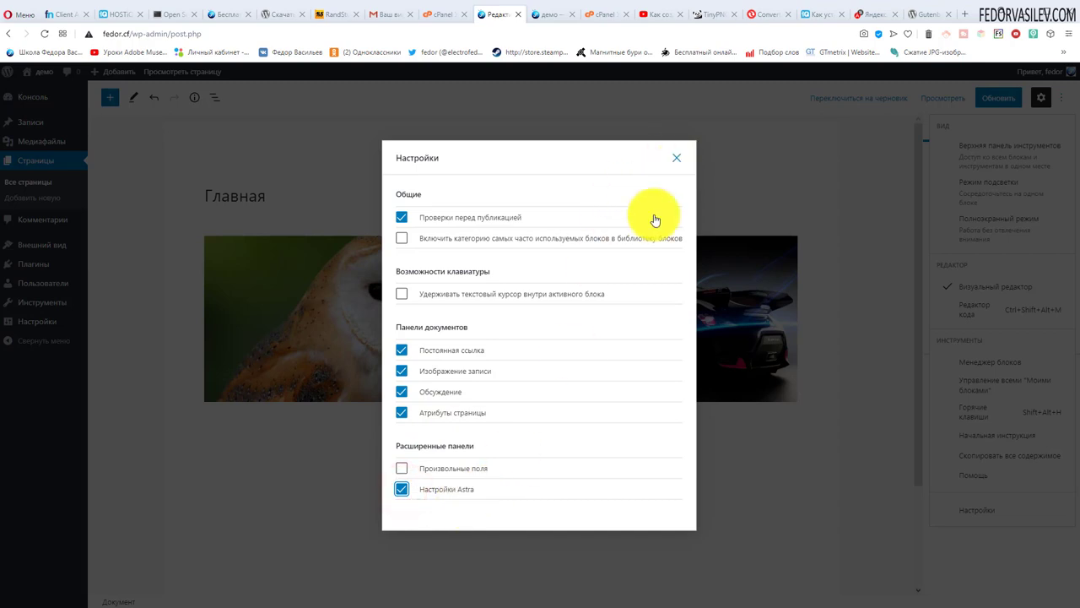
pyautogui.click(678, 159)
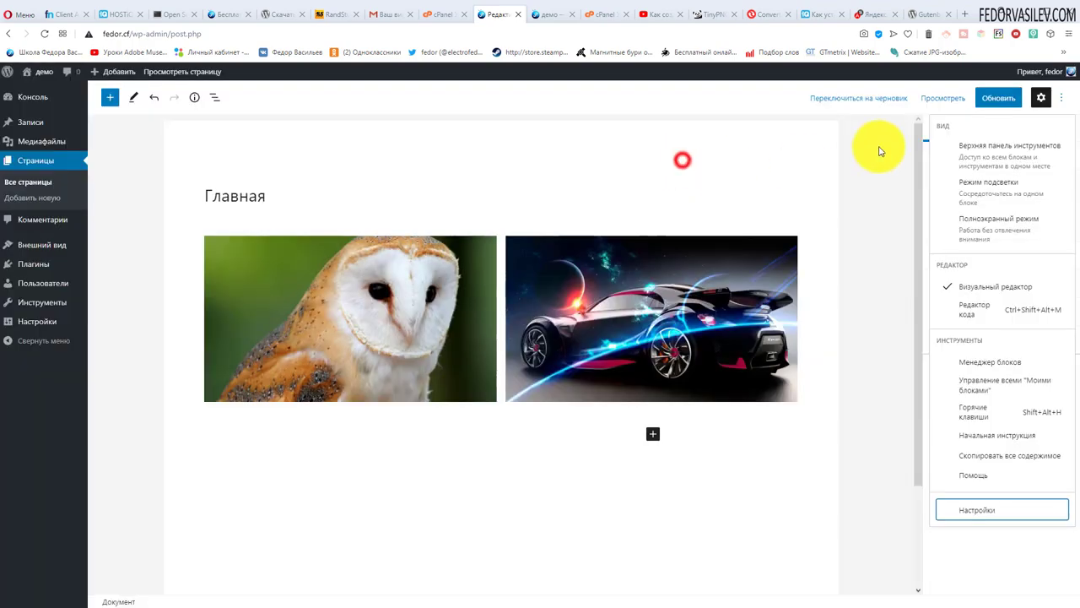
pyautogui.click(1064, 101)
# Step: Look through the page's Настройки Astra options, and collapse that section and Постоянная ссылка
pyautogui.click(975, 339)
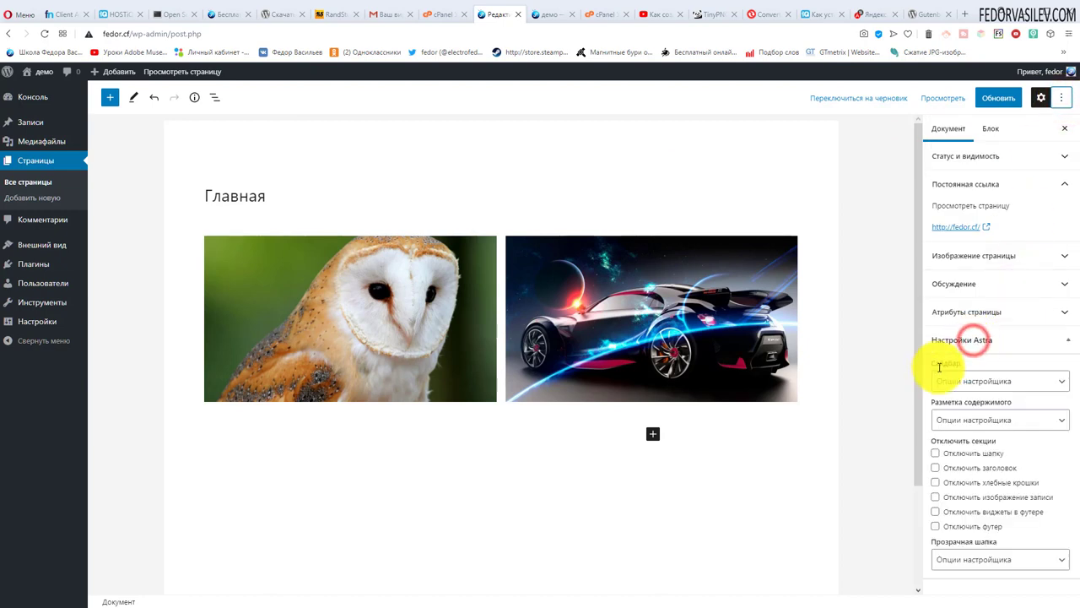
pyautogui.click(984, 340)
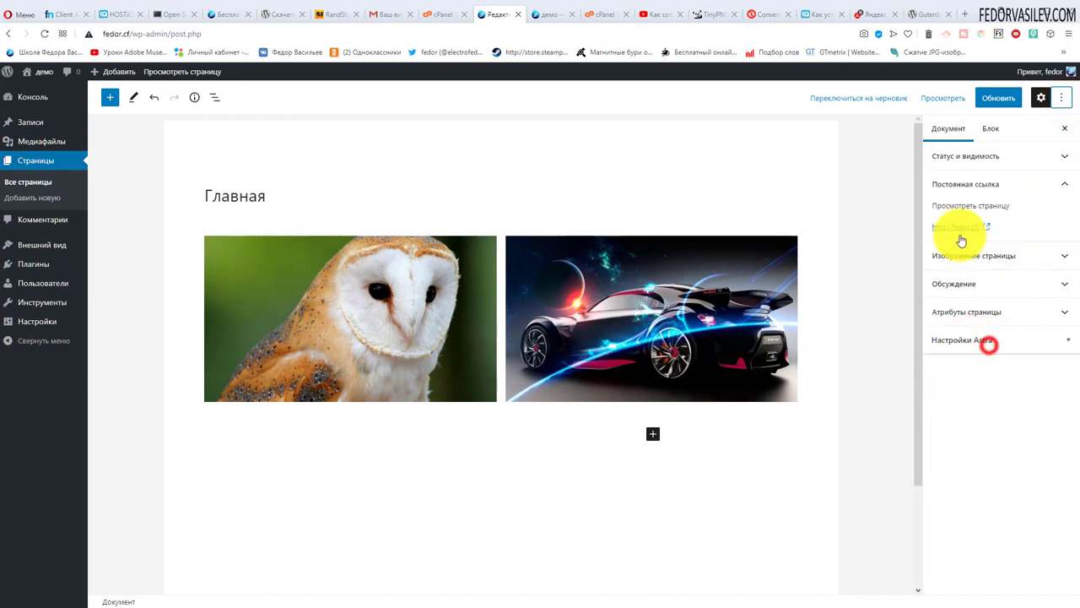
pyautogui.click(959, 185)
# Step: Review the page's Статус и видимость section, including the visibility choices Открыто, Личное and Защищено паролем, and collapse it
pyautogui.click(928, 152)
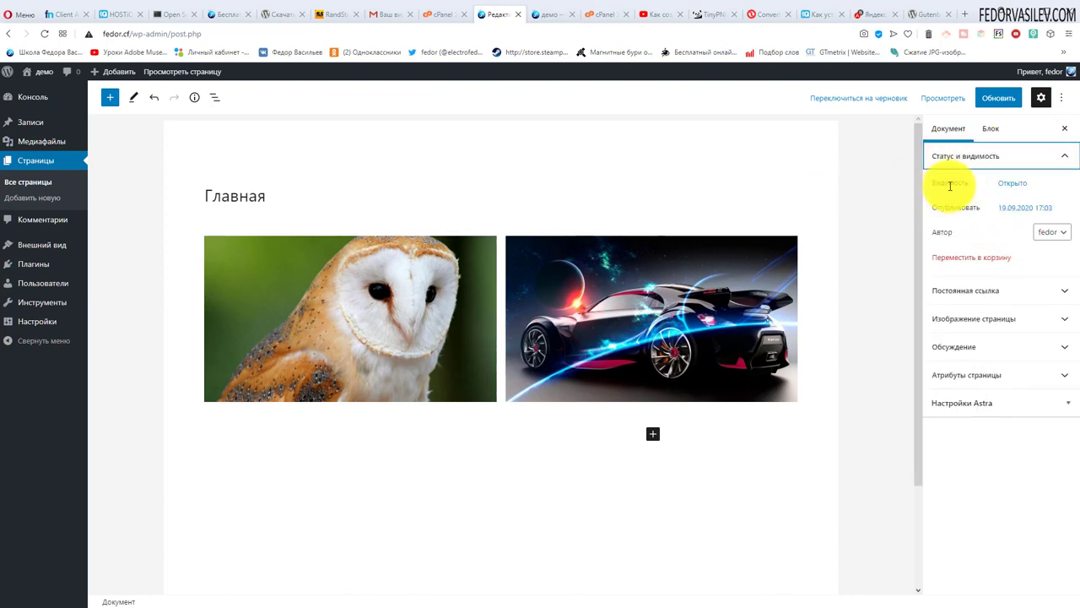
pyautogui.click(1010, 183)
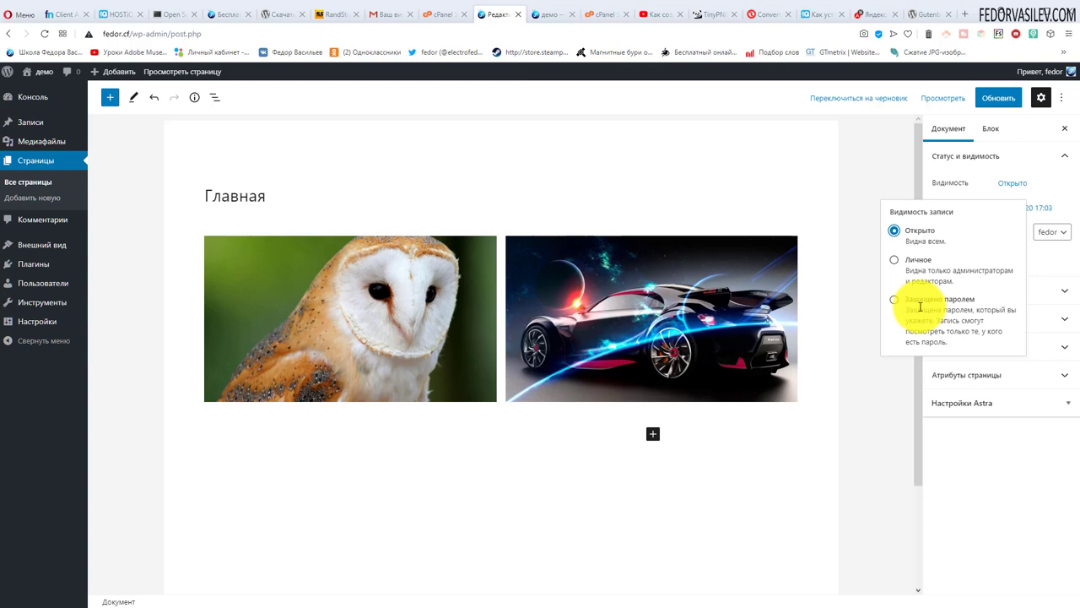
pyautogui.click(1027, 160)
pyautogui.click(1026, 159)
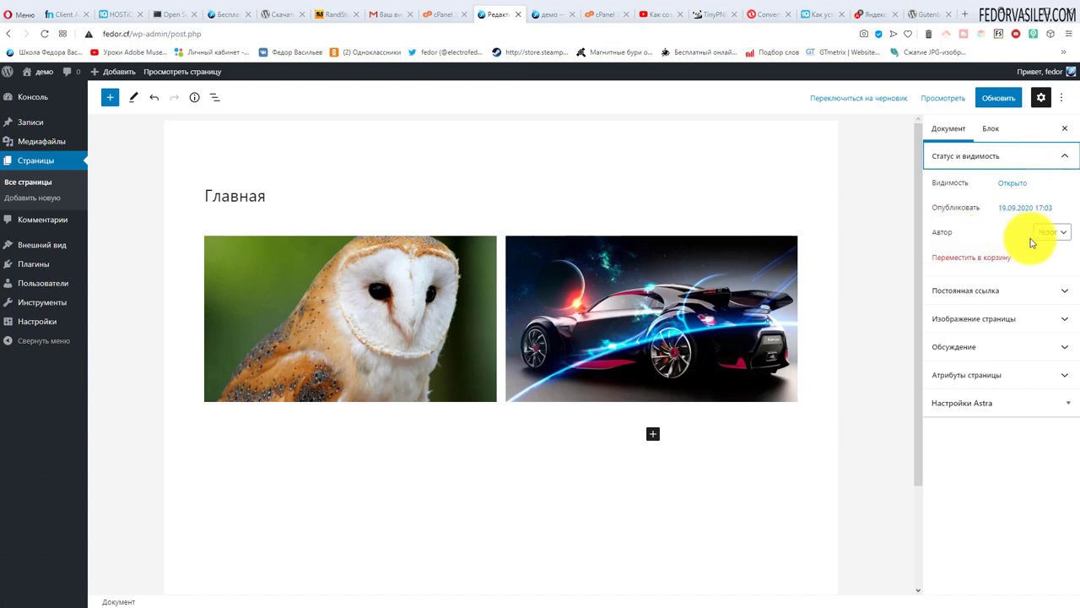
pyautogui.click(1004, 231)
pyautogui.click(946, 156)
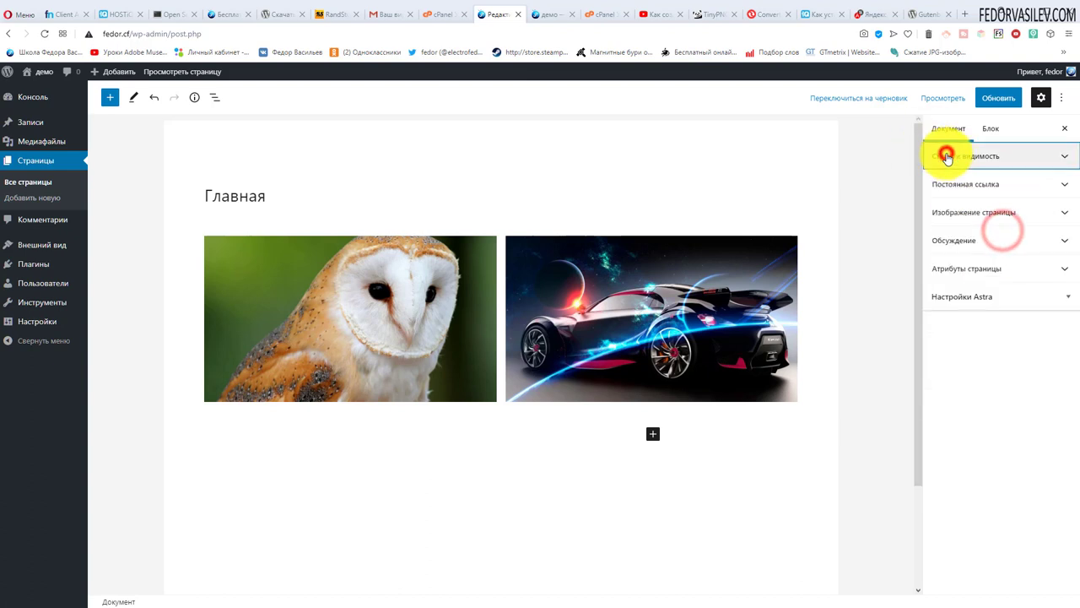
# Step: Examine the page's Постоянная ссылка and Изображение страницы sections, and collapse both
pyautogui.click(941, 186)
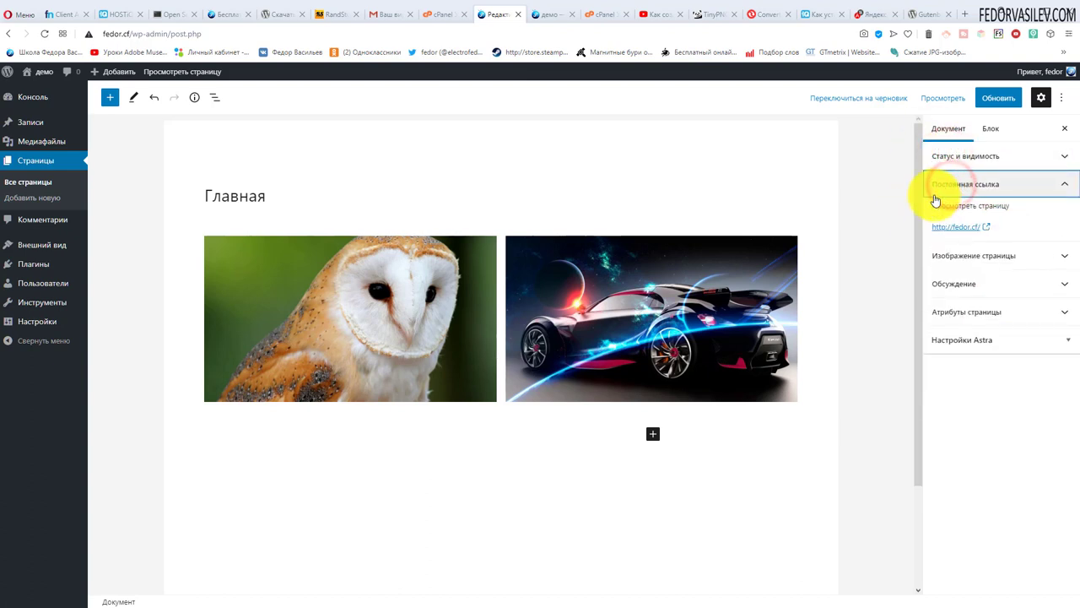
pyautogui.click(1000, 256)
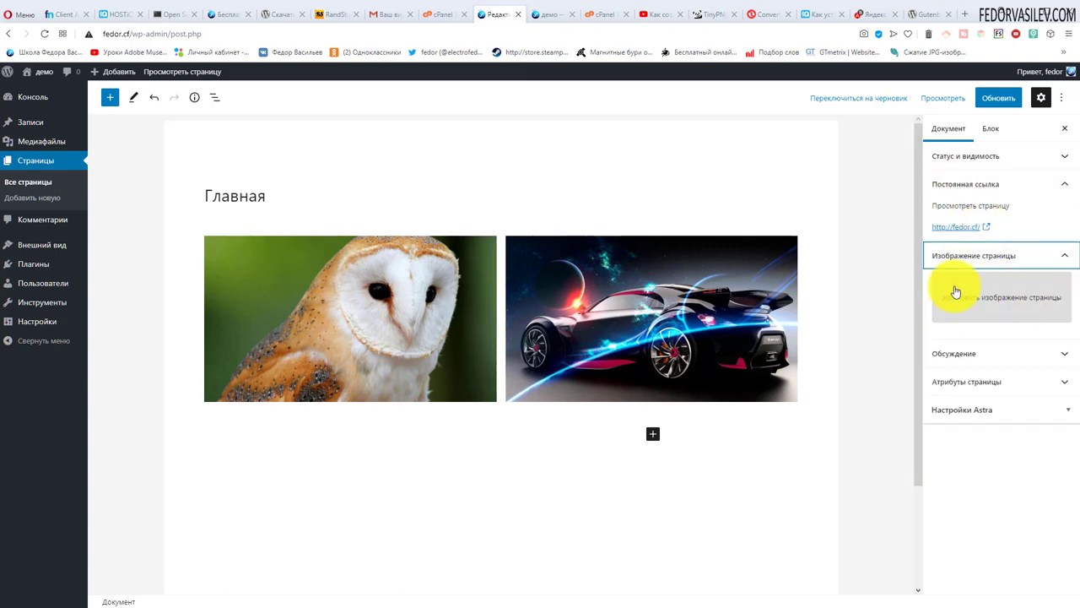
pyautogui.click(962, 184)
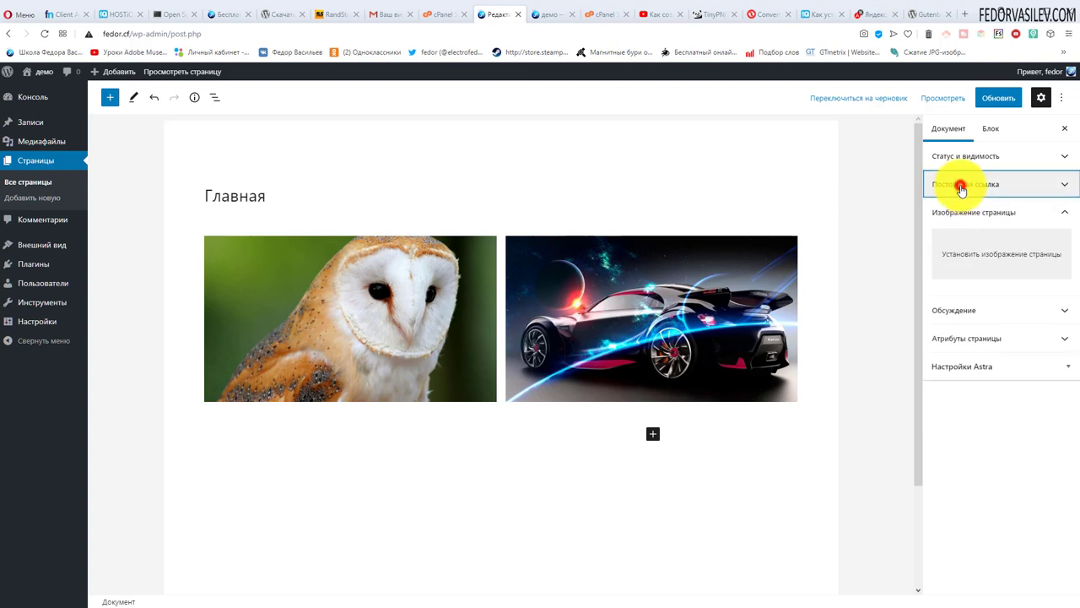
pyautogui.click(943, 215)
# Step: Check the Разрешить комментарии option in the page's Обсуждение section and collapse the section
pyautogui.click(943, 243)
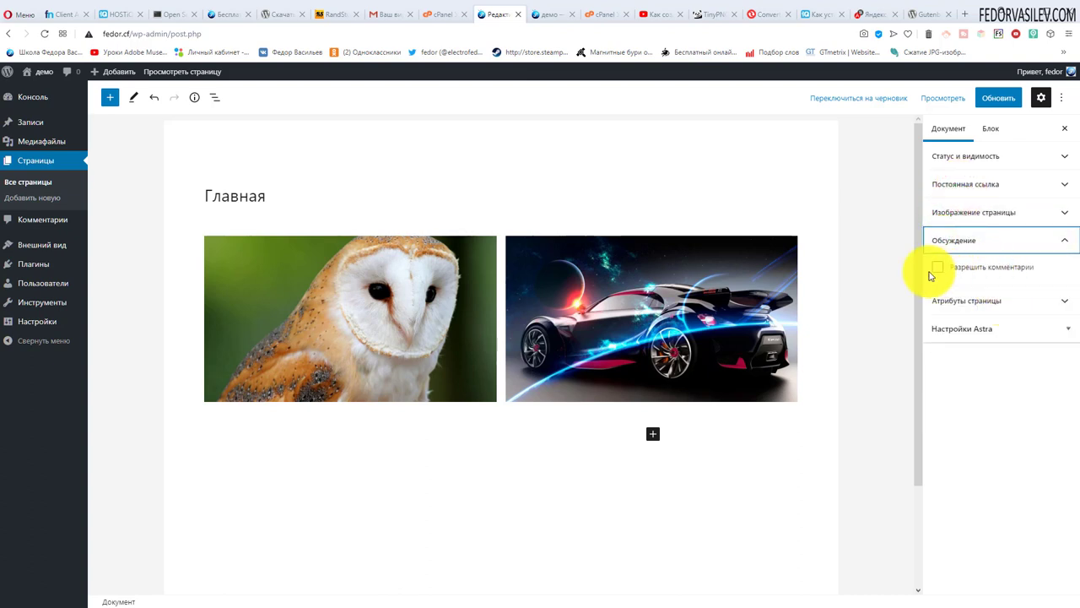
pyautogui.click(939, 267)
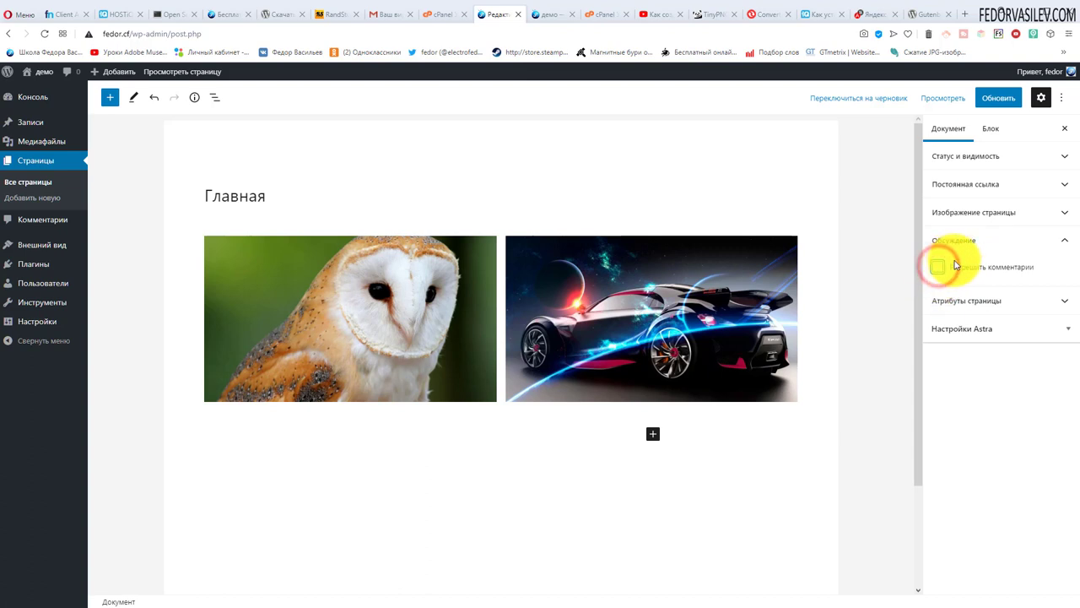
pyautogui.click(956, 241)
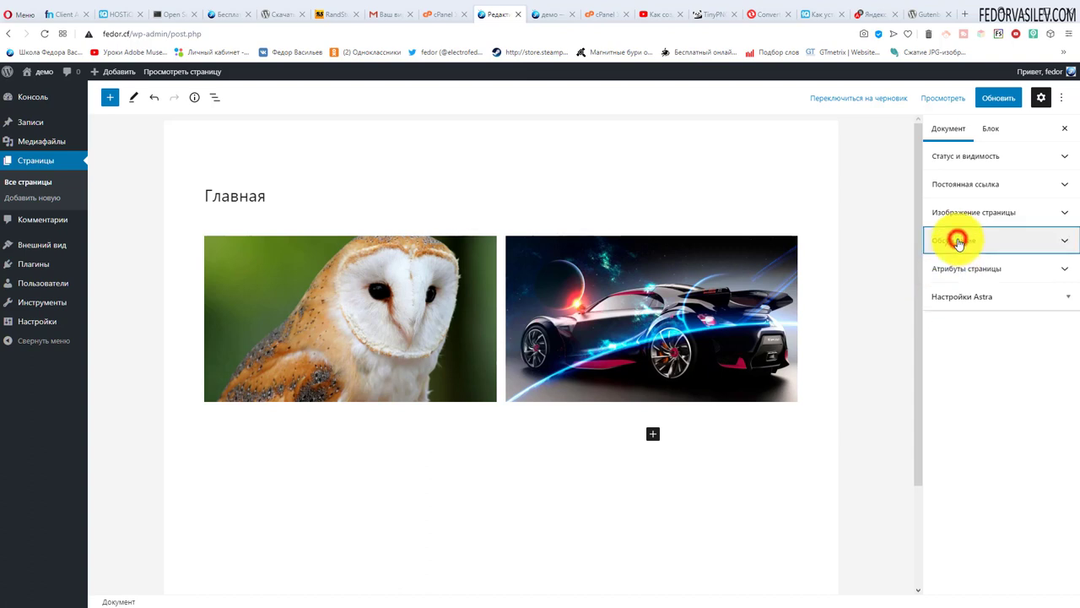
# Step: Review the Родительская страница choices in the Атрибуты страницы section without changing the parent, and collapse the section
pyautogui.click(955, 270)
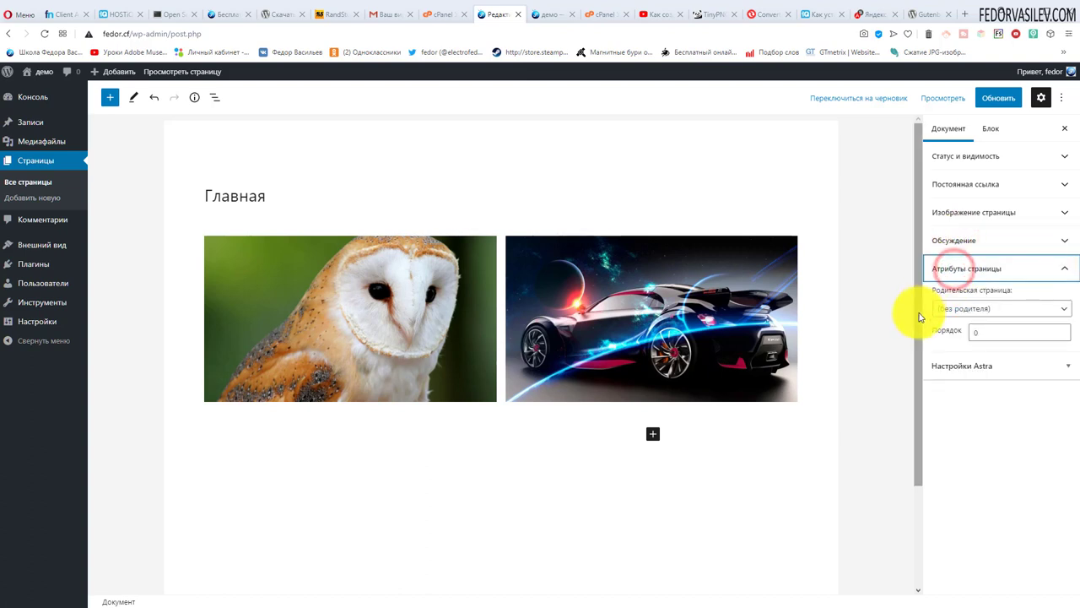
pyautogui.click(988, 308)
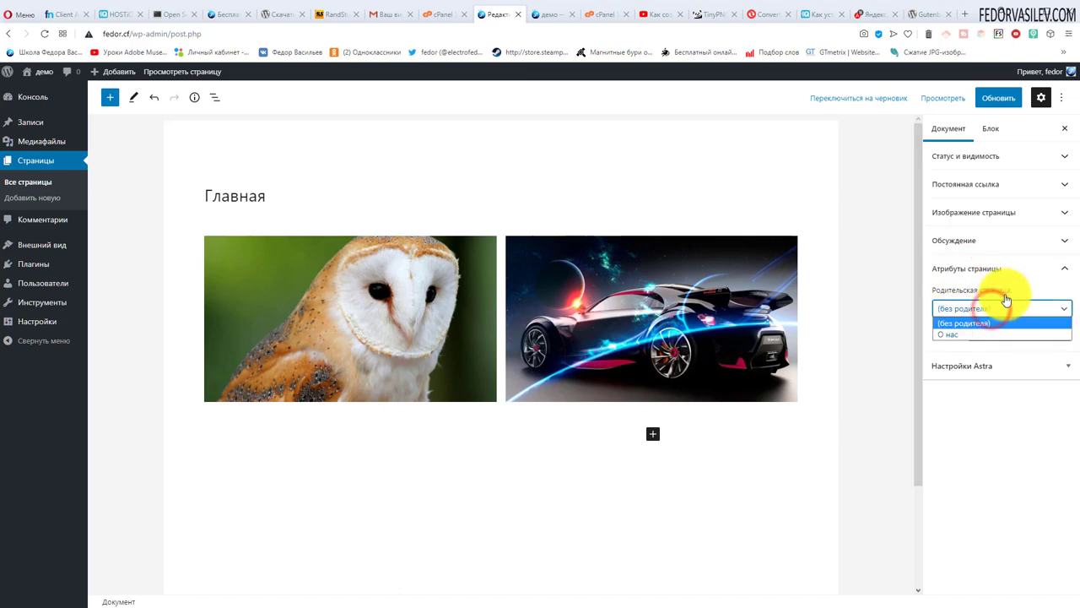
pyautogui.click(1007, 291)
pyautogui.click(963, 268)
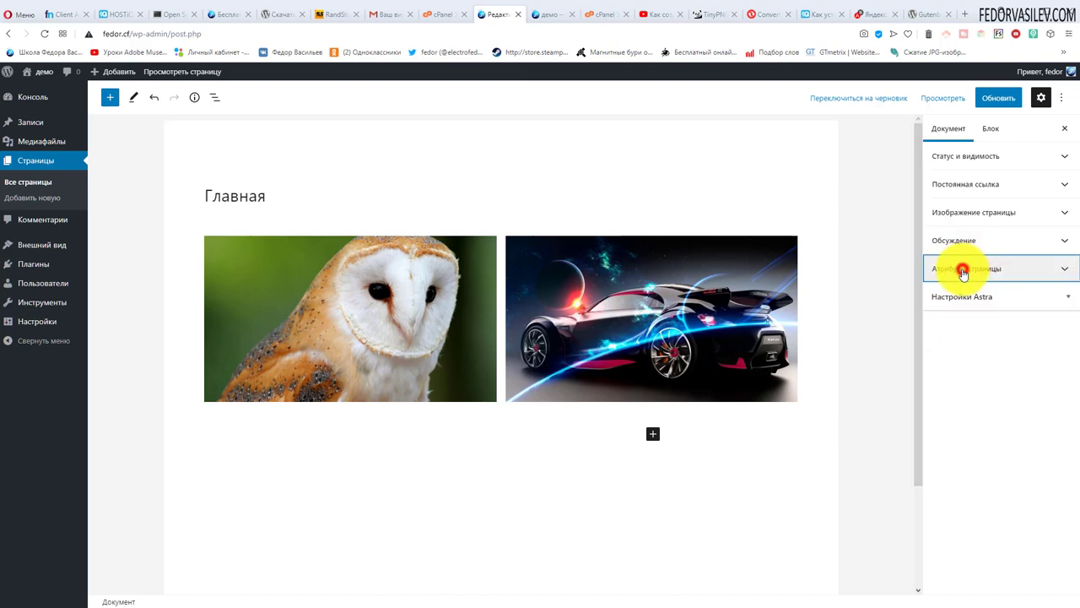
# Step: Open the Настройки Astra section and examine the sidebar area on the site's published home page
pyautogui.click(952, 298)
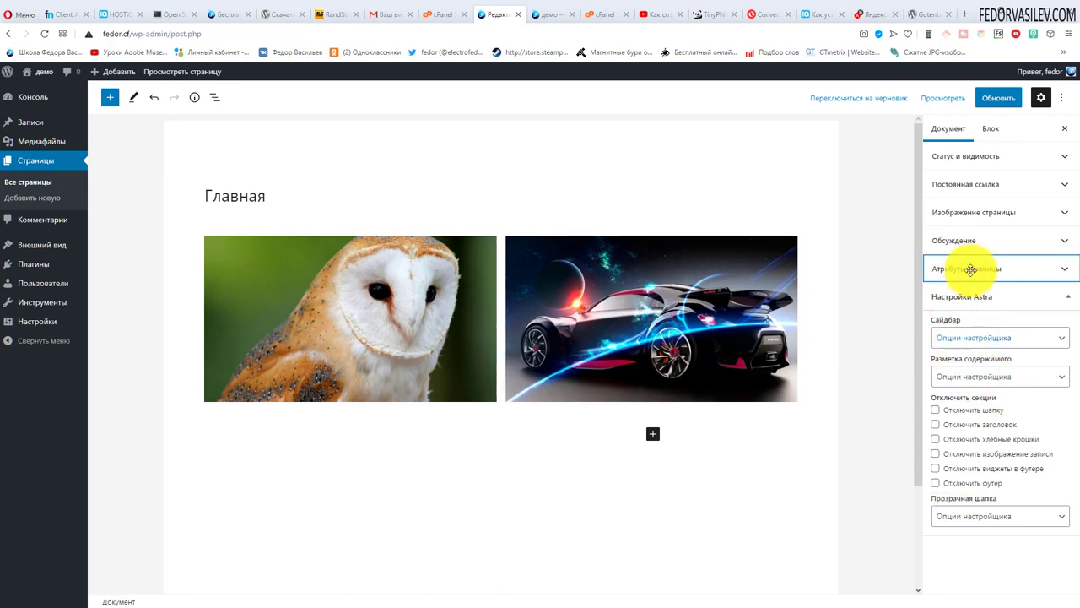
pyautogui.click(929, 451)
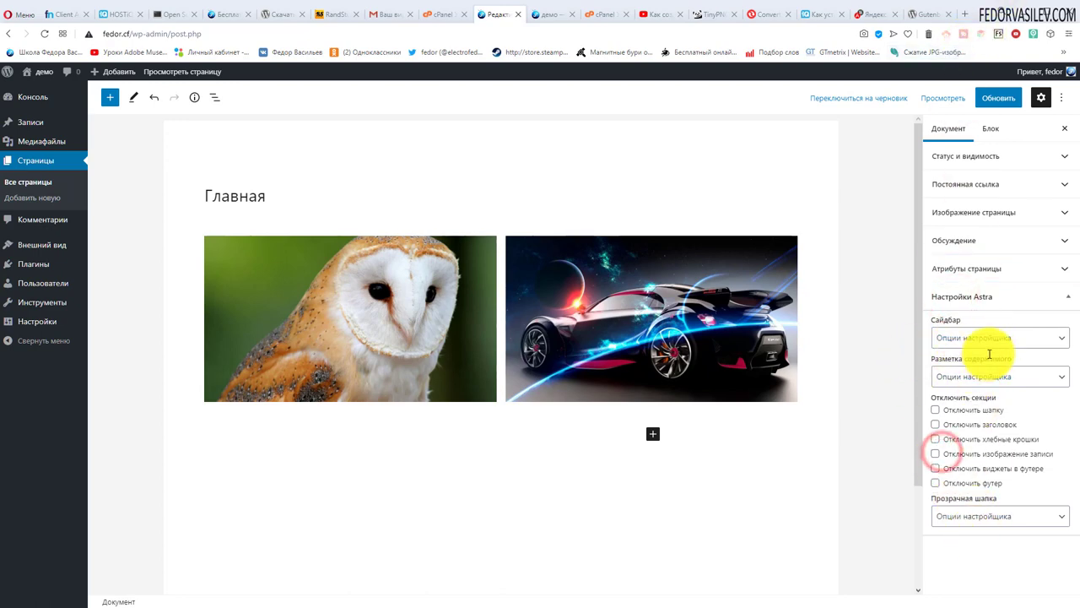
pyautogui.click(539, 14)
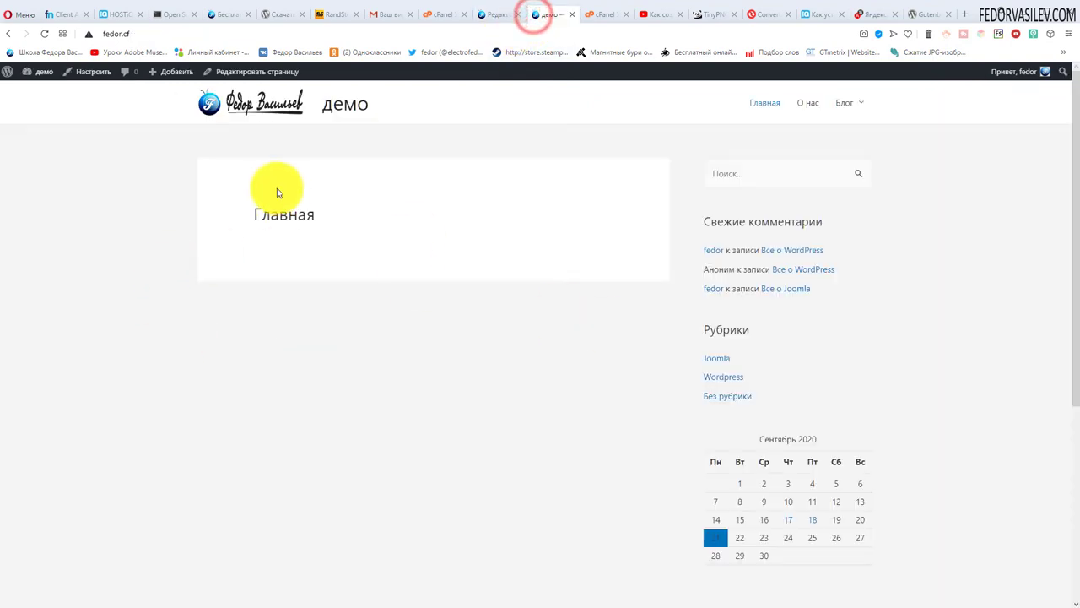
pyautogui.scroll(-2, 672, 194)
pyautogui.scroll(2, 740, 357)
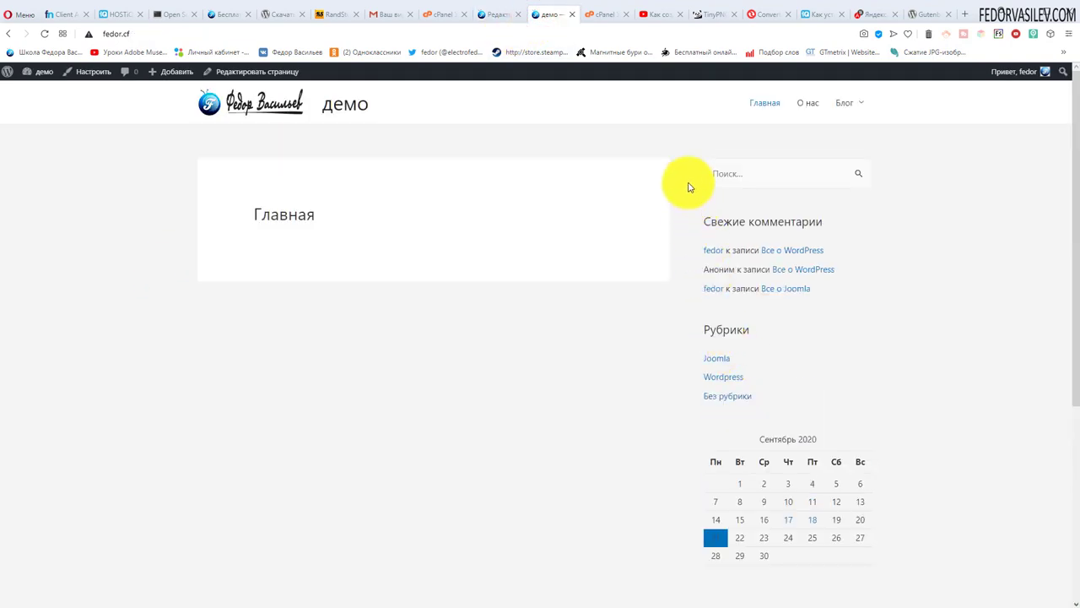
pyautogui.moveTo(700, 168); pyautogui.dragTo(822, 440)
pyautogui.click(909, 335)
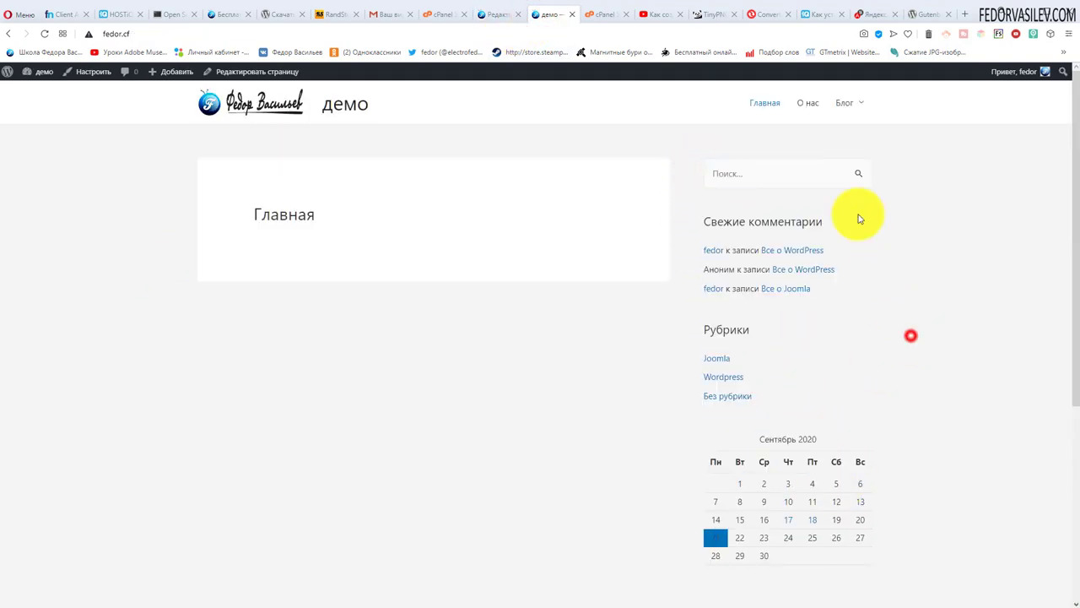
pyautogui.moveTo(843, 102)
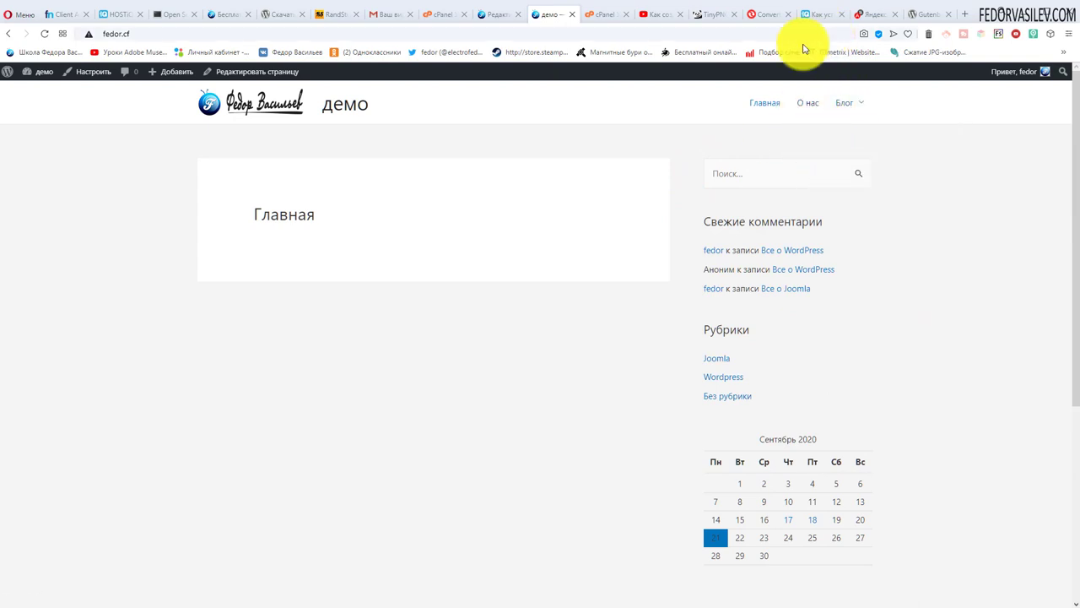
# Step: Back in the page editor, set the Astra Сайдбар option to Без сайдбара and update the page
pyautogui.click(498, 14)
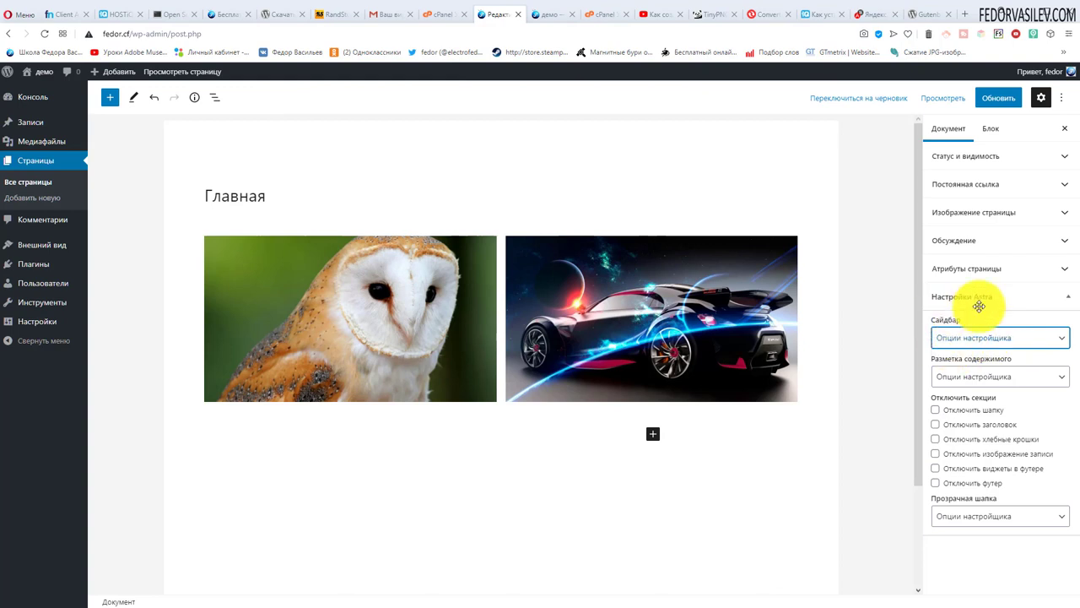
pyautogui.click(1003, 341)
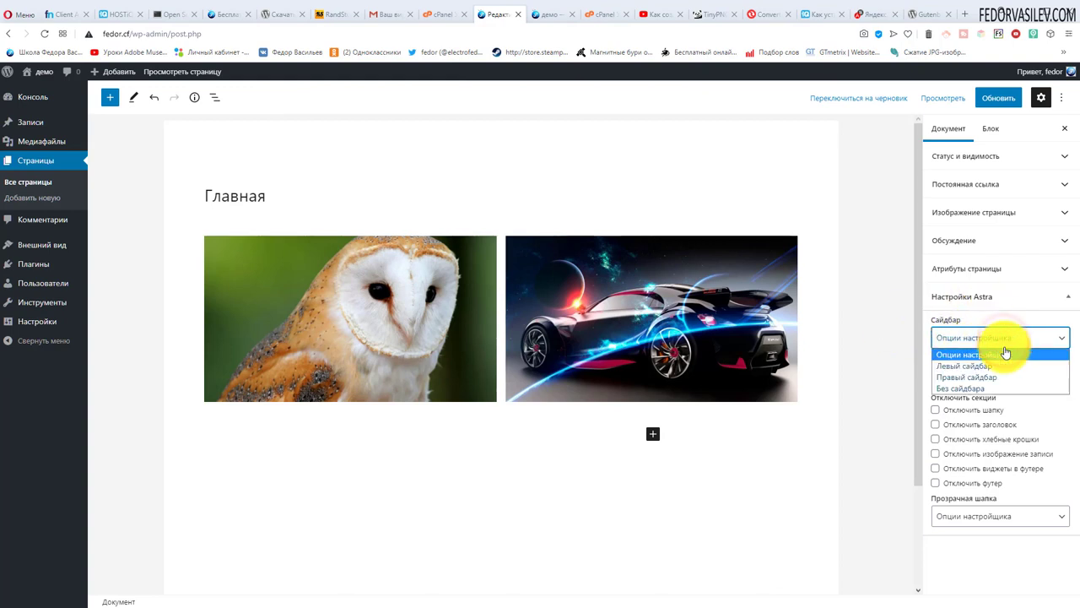
pyautogui.click(984, 388)
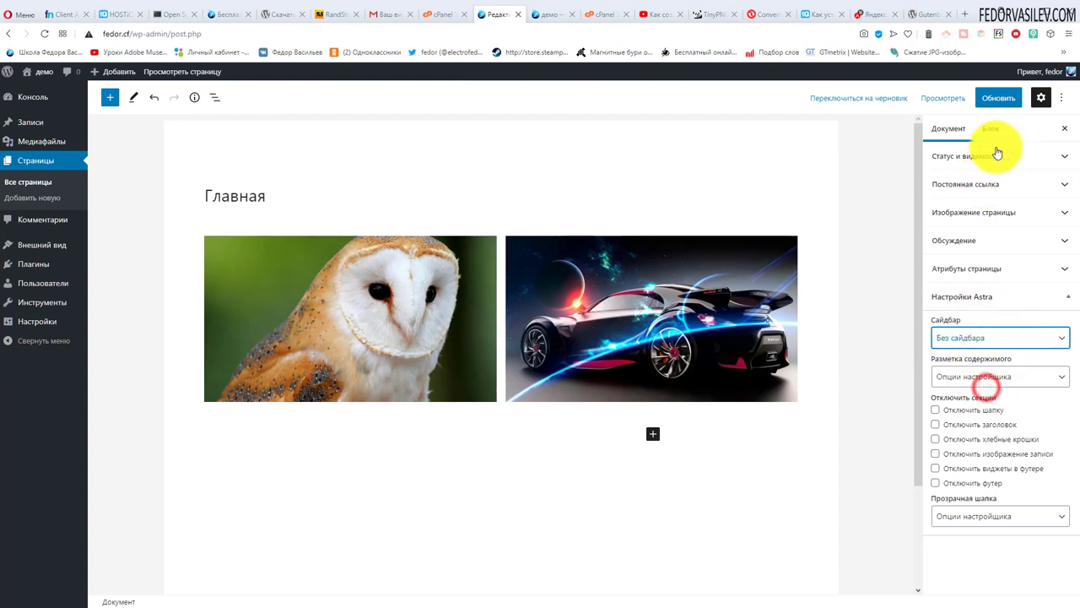
pyautogui.click(995, 98)
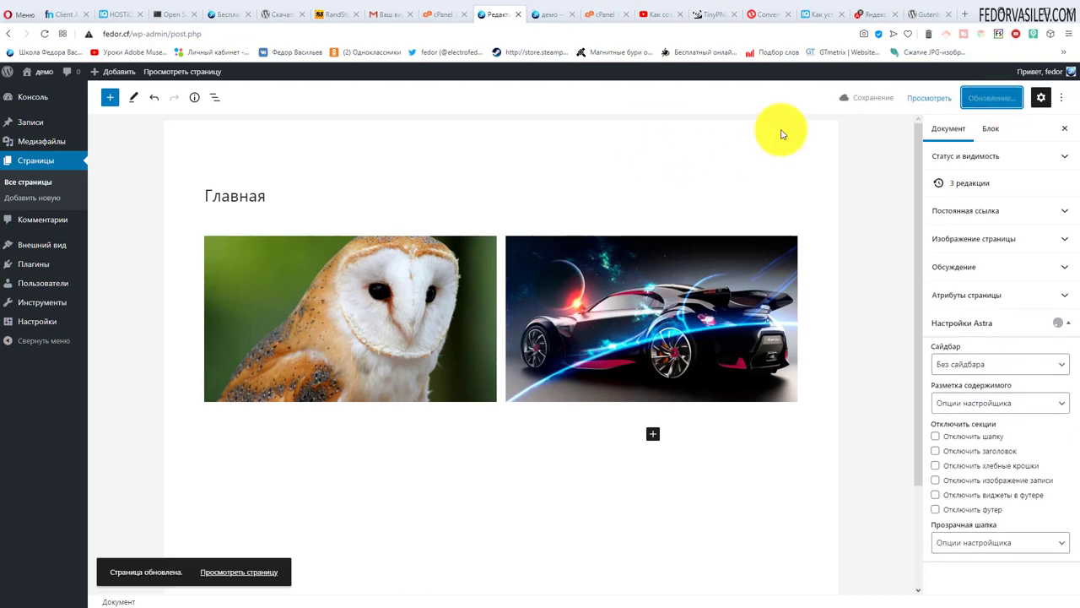
# Step: View the updated home page on the site and compare its layout with the Joomla category page
pyautogui.click(929, 98)
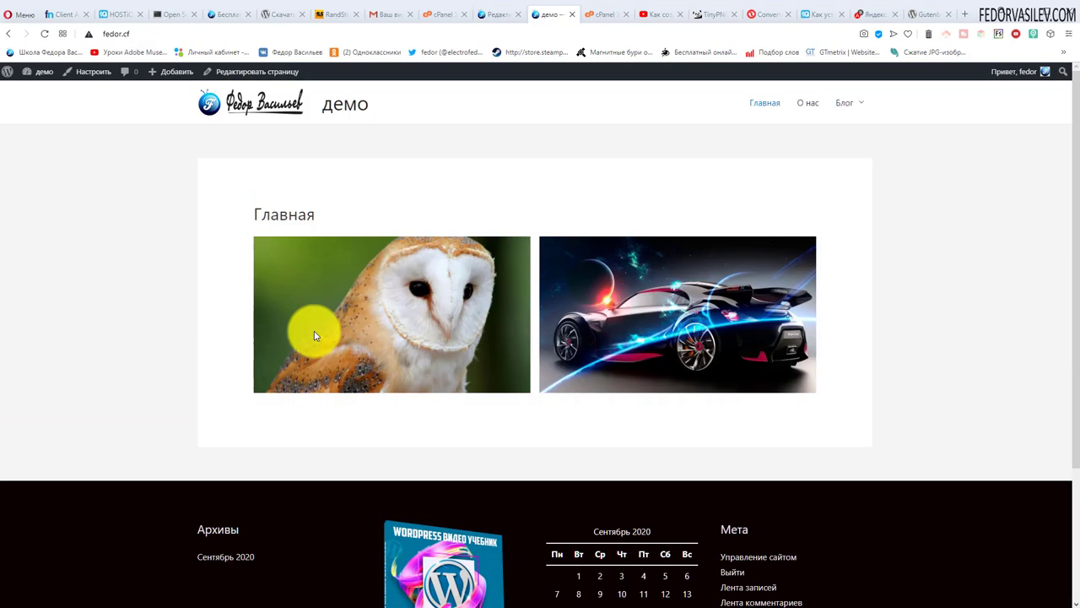
pyautogui.click(420, 287)
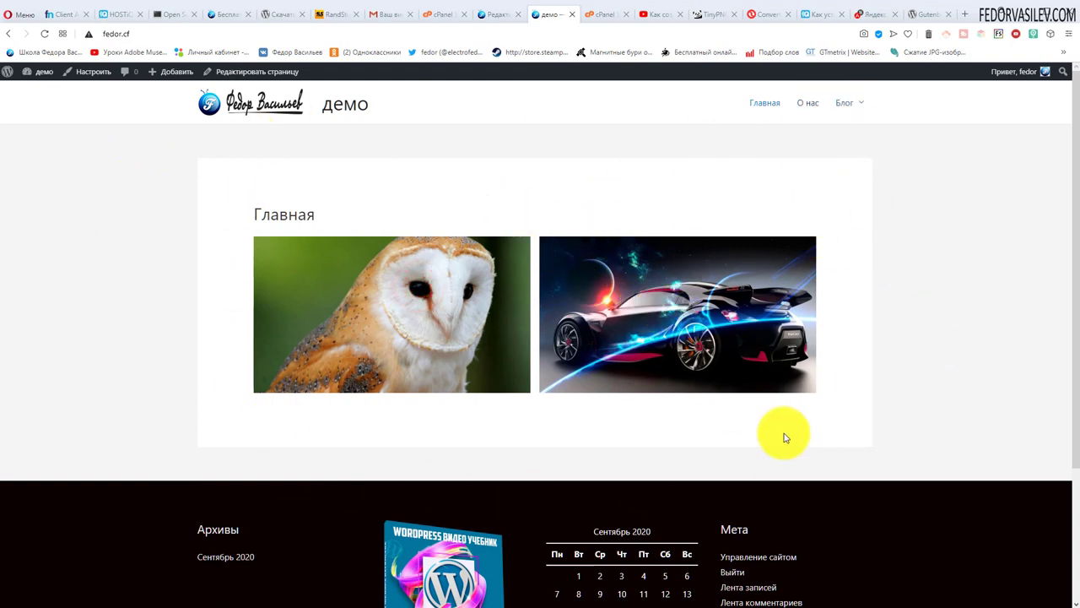
pyautogui.moveTo(849, 126)
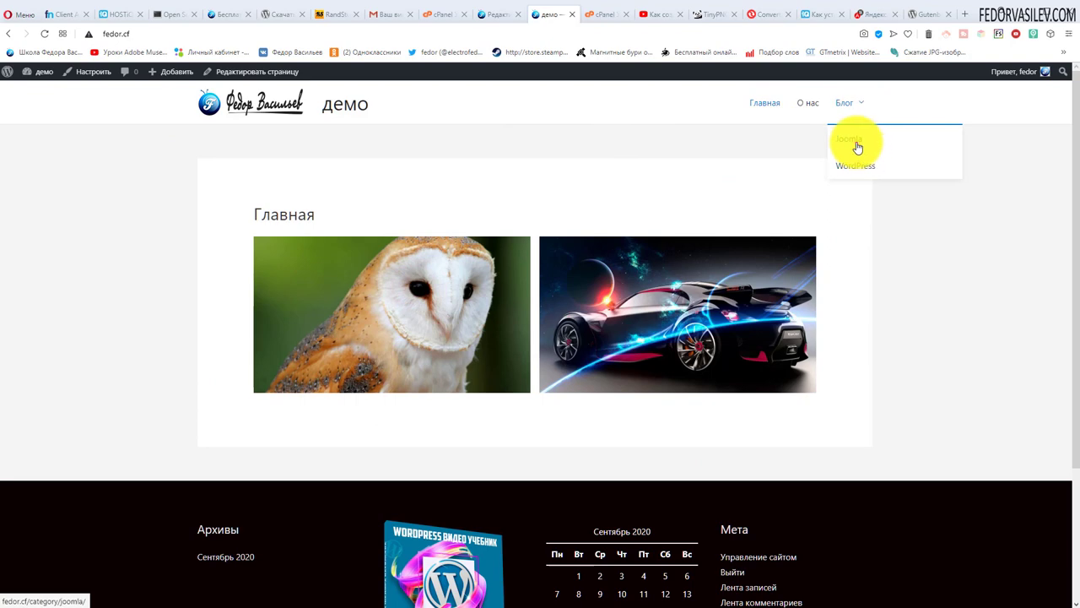
pyautogui.click(857, 144)
pyautogui.scroll(-3, 815, 301)
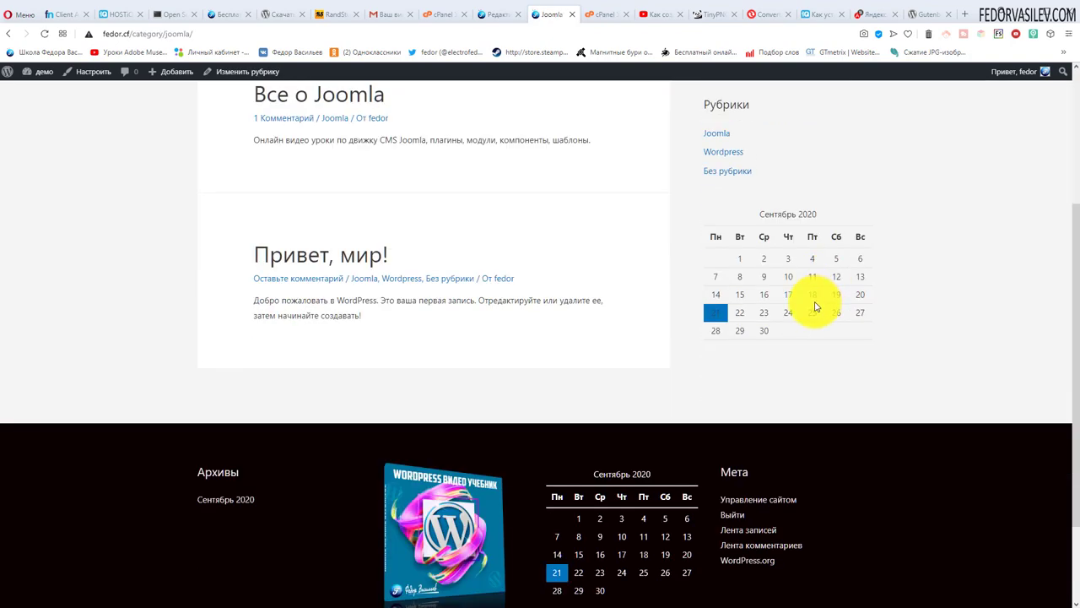
pyautogui.scroll(3, 752, 362)
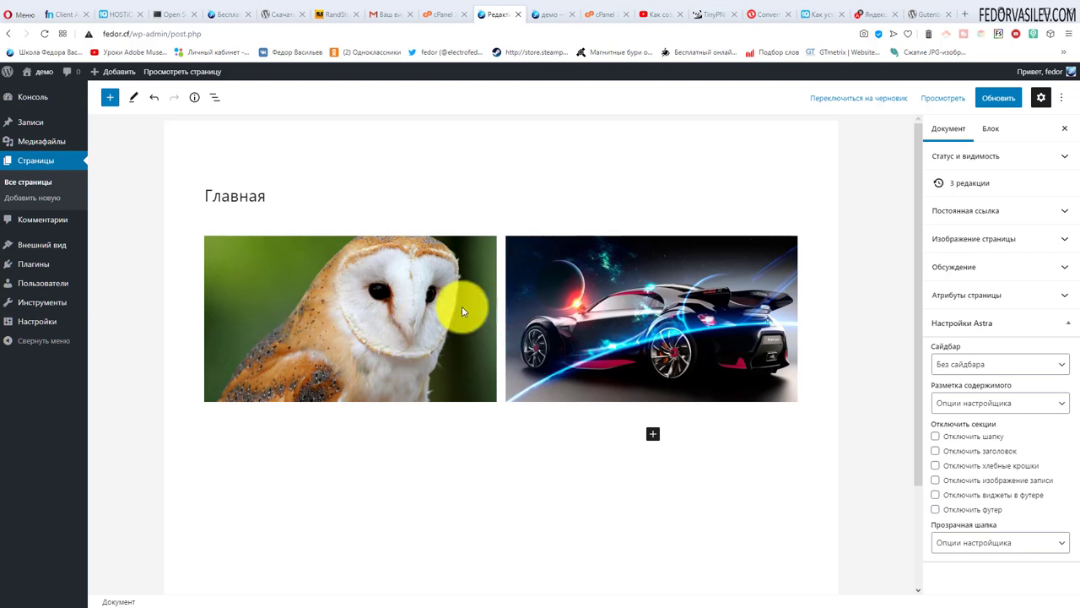
# Step: Delete the gallery block with the owl and car images from the Главная page
pyautogui.click(329, 311)
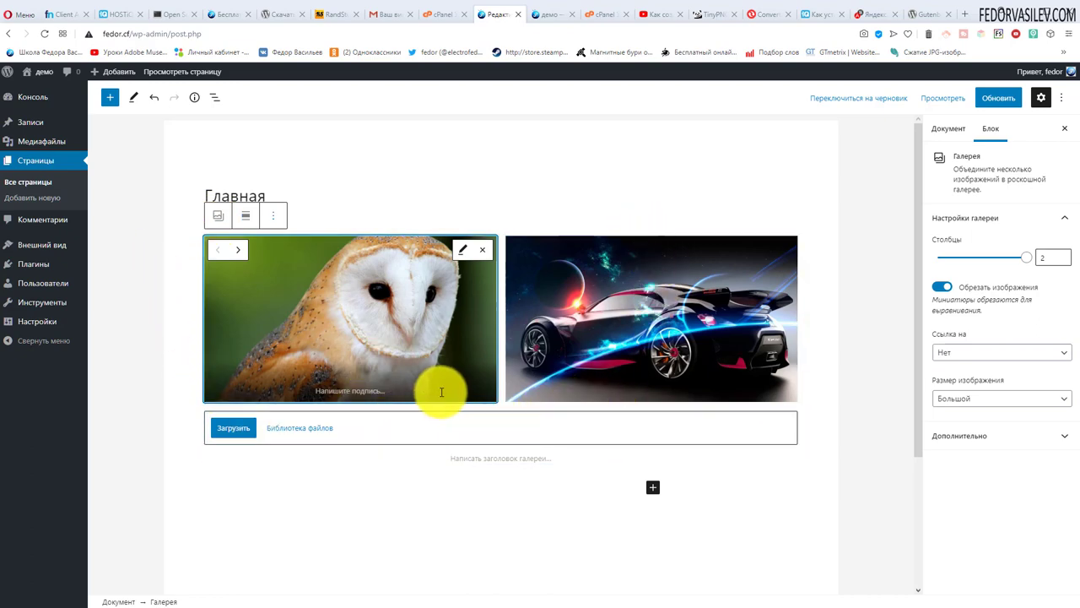
pyautogui.click(270, 216)
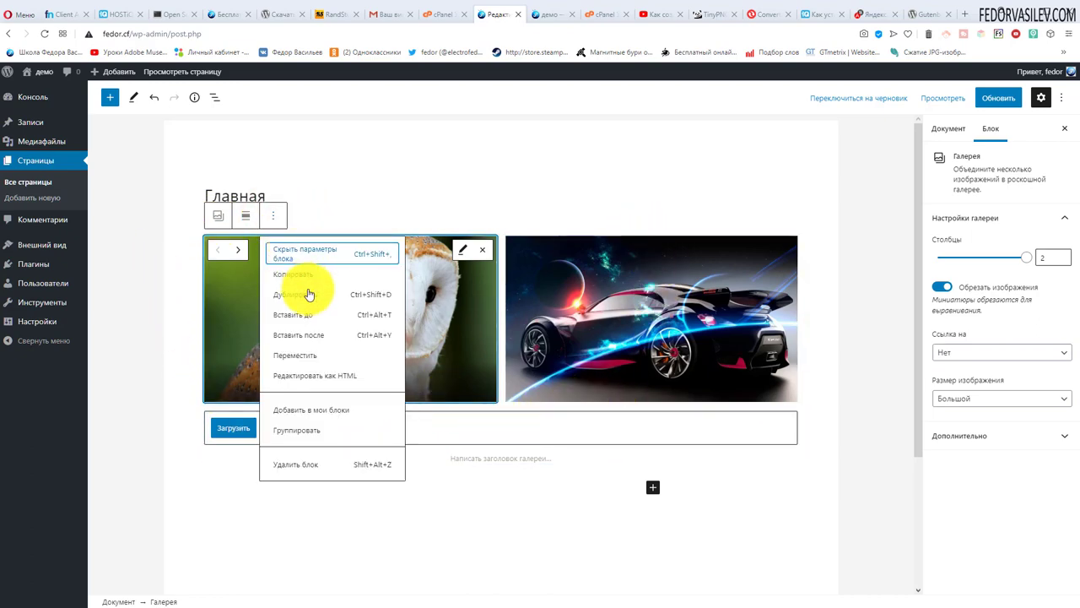
pyautogui.click(294, 465)
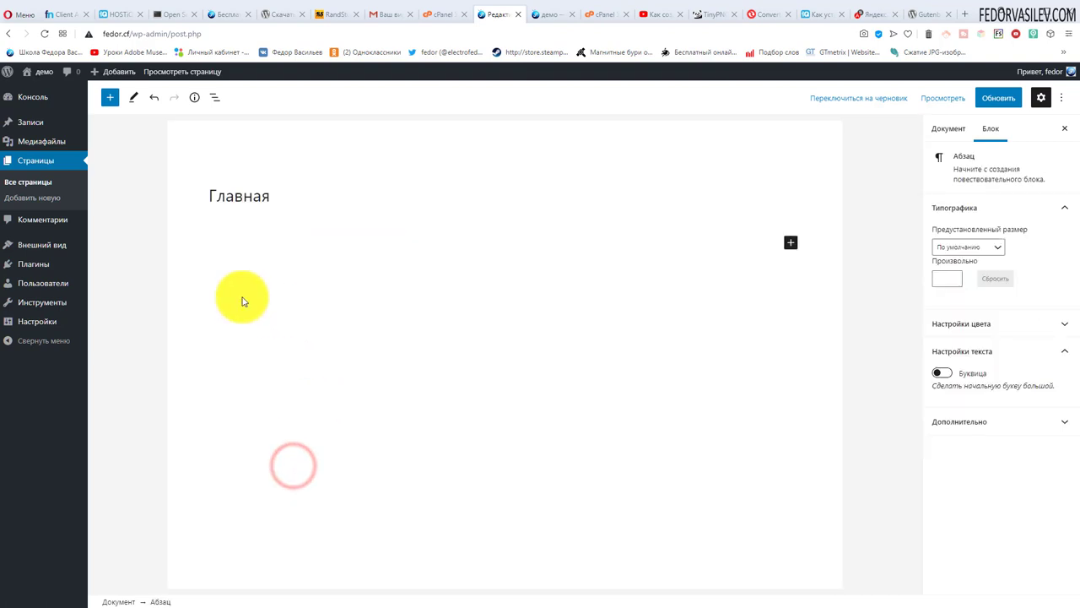
# Step: Compare the Главная page title in the editor with the published home page
pyautogui.moveTo(287, 193)
pyautogui.mouseDown()
pyautogui.moveTo(169, 196)
pyautogui.moveTo(239, 269)
pyautogui.mouseUp()
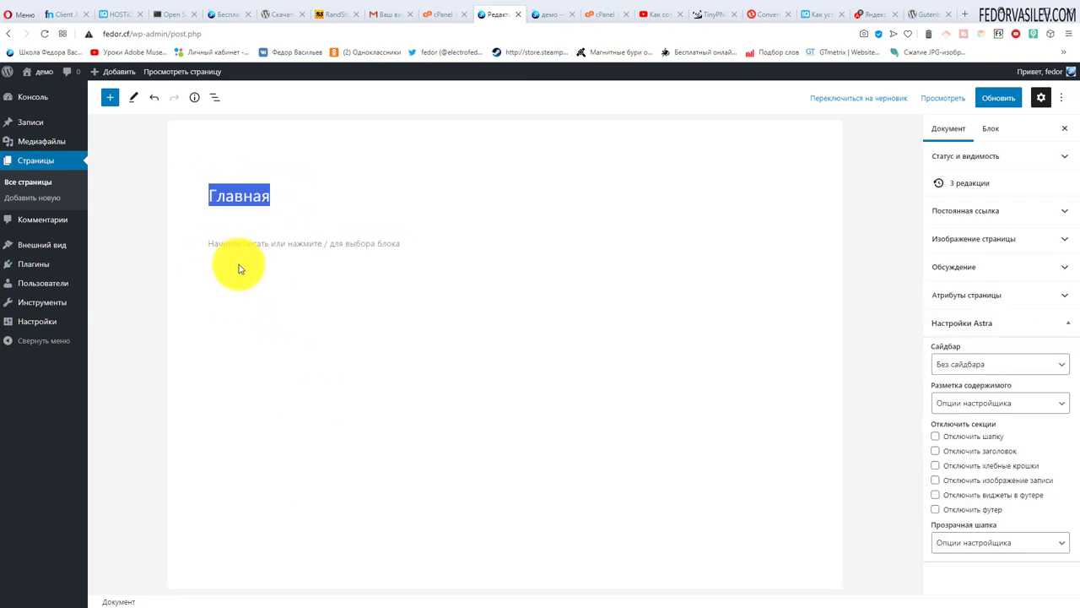
pyautogui.click(303, 196)
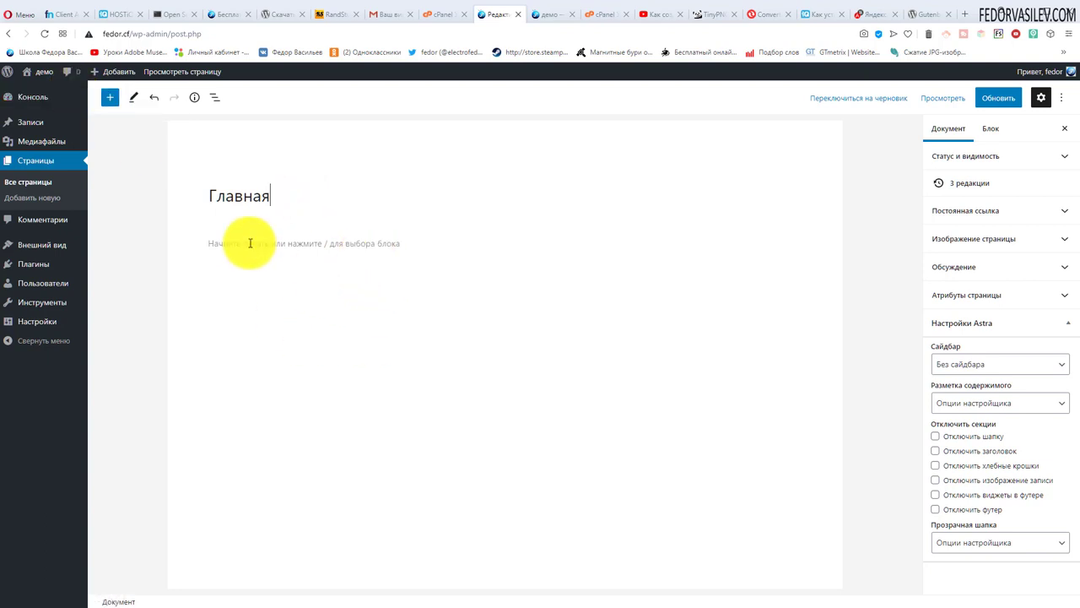
pyautogui.click(549, 17)
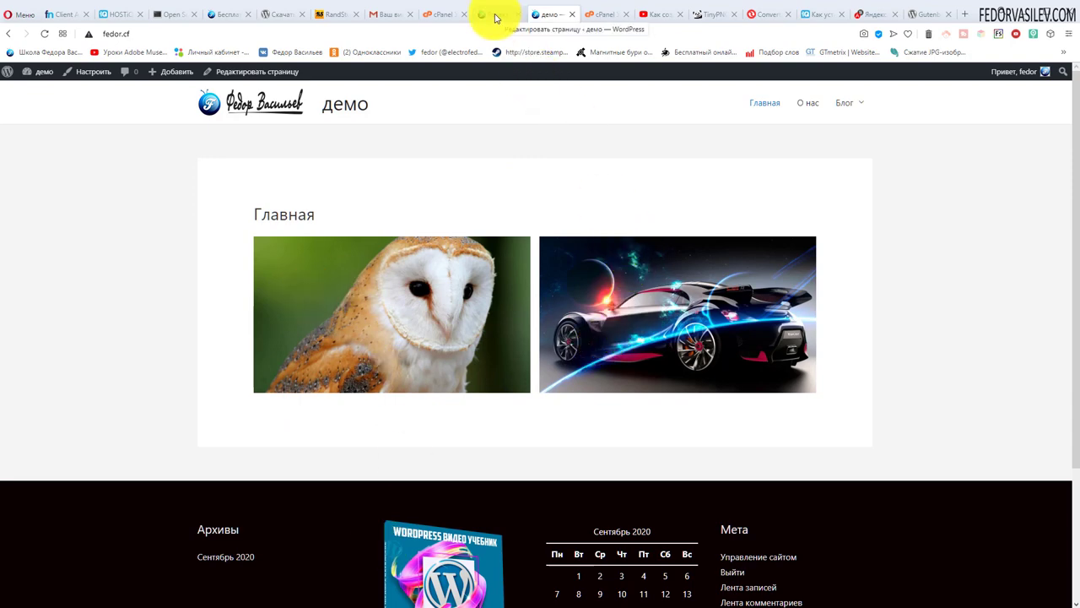
pyautogui.click(495, 16)
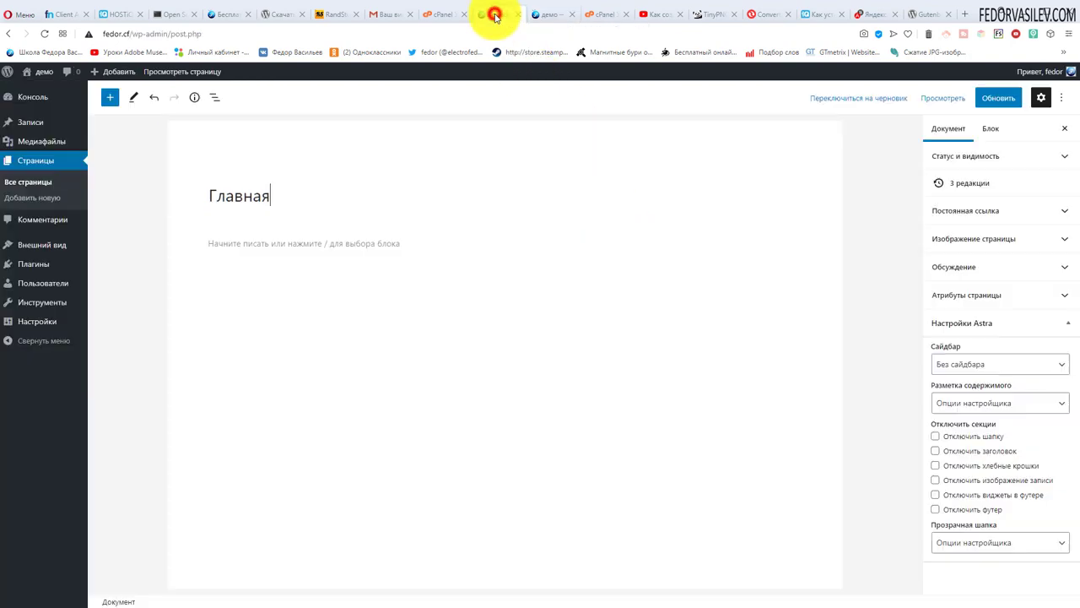
# Step: Find the Столбцы block with the search сто and insert it below the title with the 50 / 50 layout
pyautogui.click(109, 97)
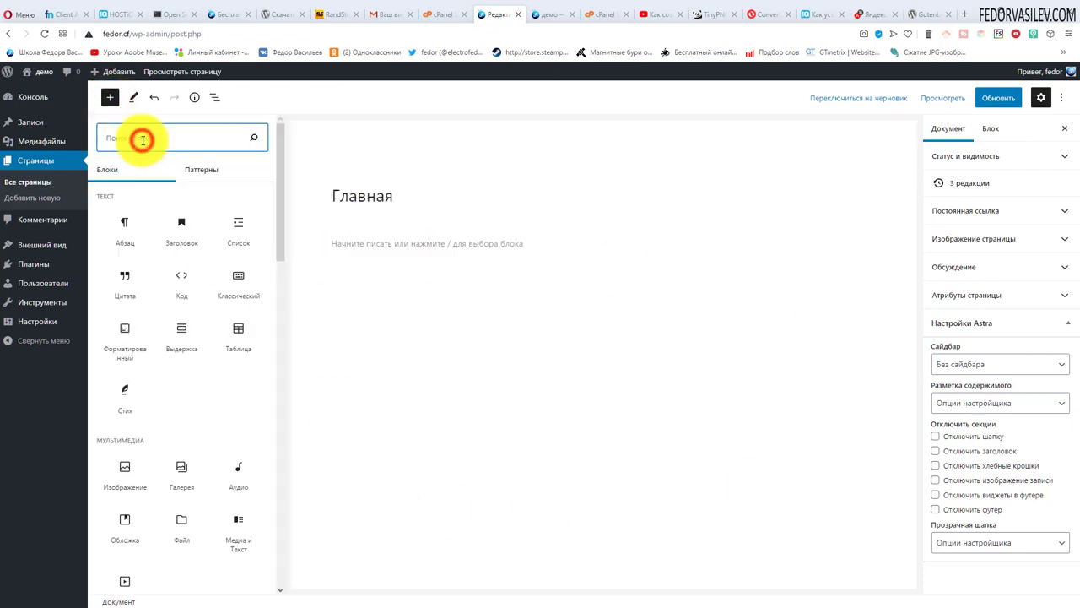
pyautogui.write('сто')
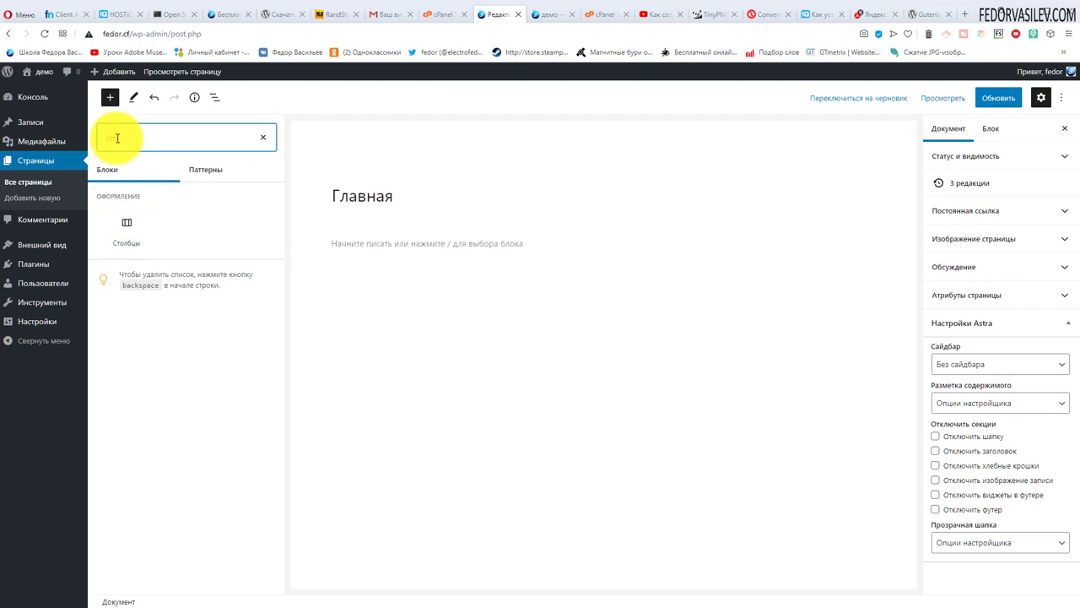
pyautogui.click(126, 244)
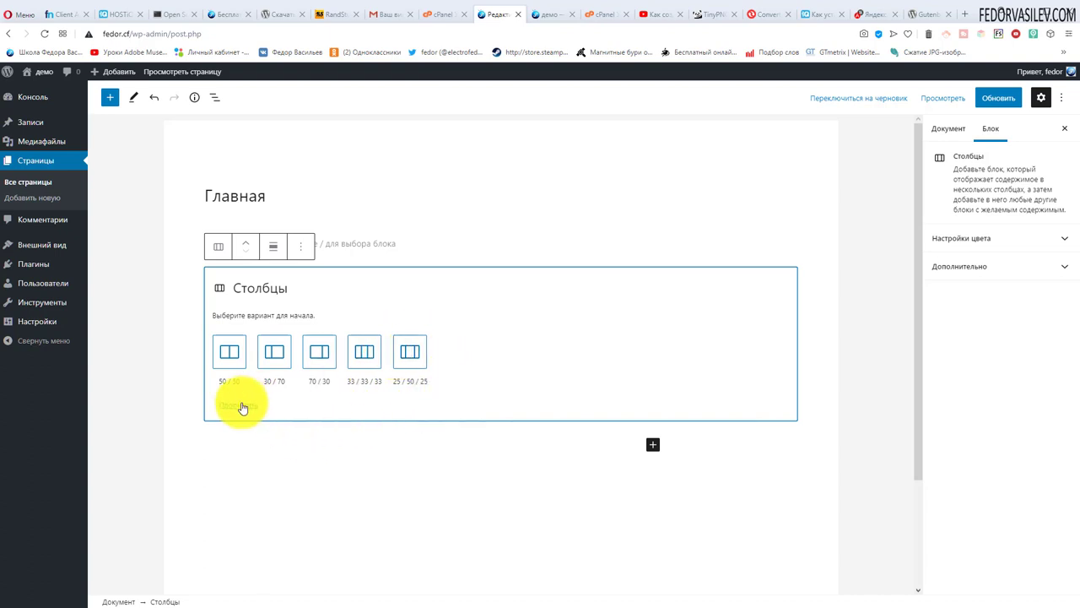
pyautogui.click(232, 353)
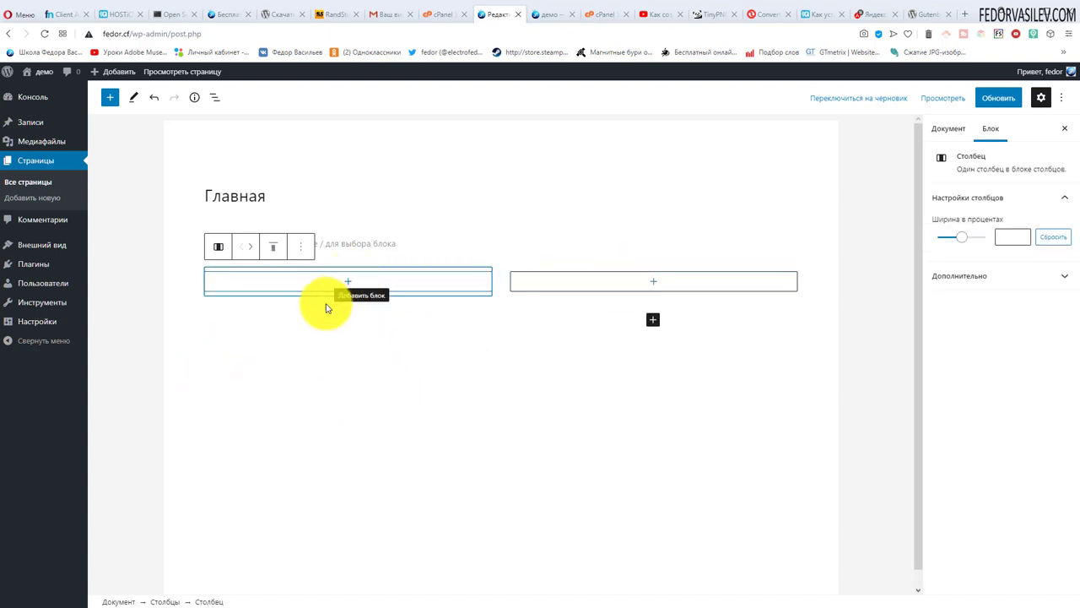
# Step: Add an Изображение block to the first column and upload the photo 6.jpg into it
pyautogui.click(349, 285)
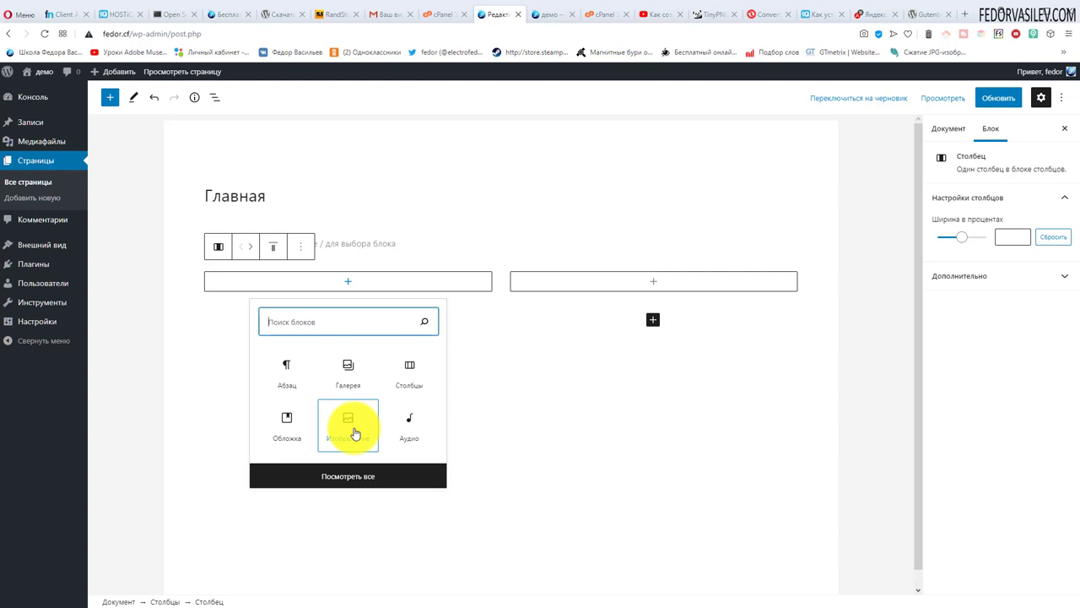
pyautogui.click(345, 426)
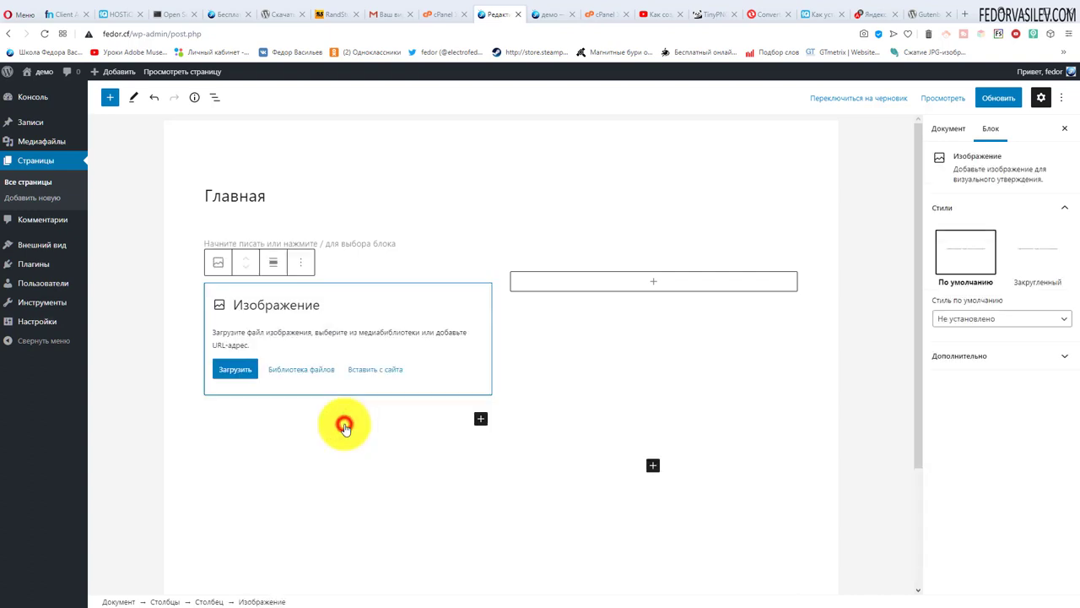
pyautogui.click(243, 373)
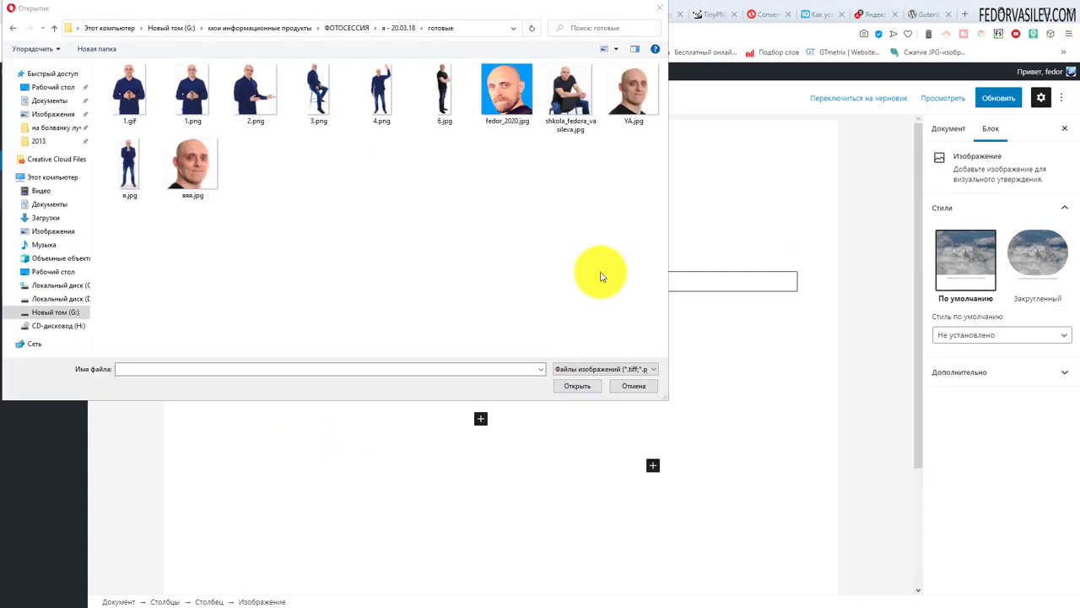
pyautogui.click(469, 112)
pyautogui.click(573, 386)
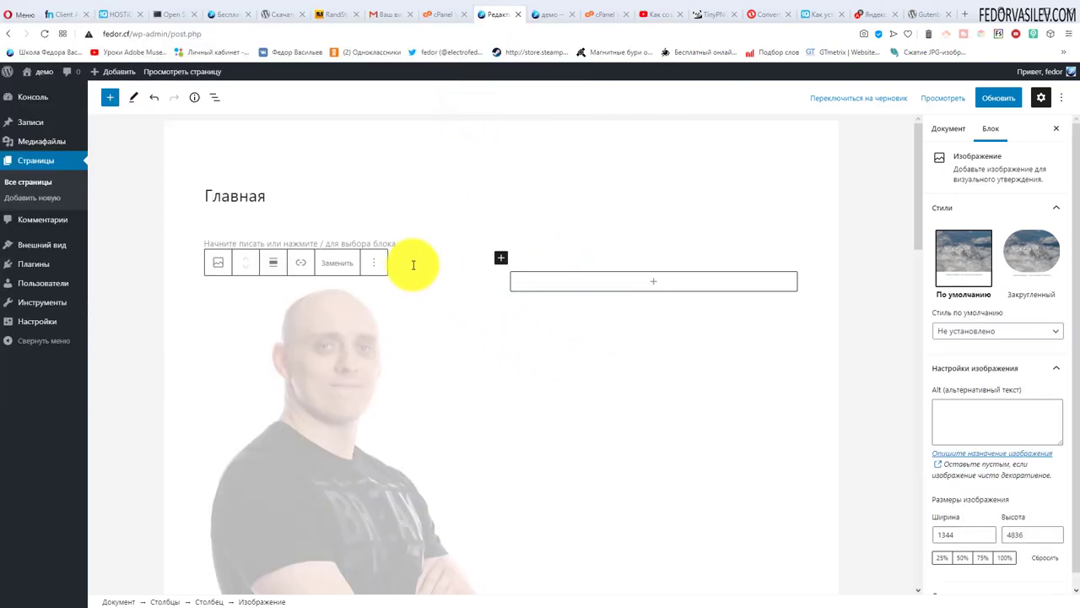
# Step: Shrink the uploaded photo in the first column to about 171 × 614 pixels
pyautogui.scroll(-5, 459, 309)
pyautogui.scroll(3, 462, 312)
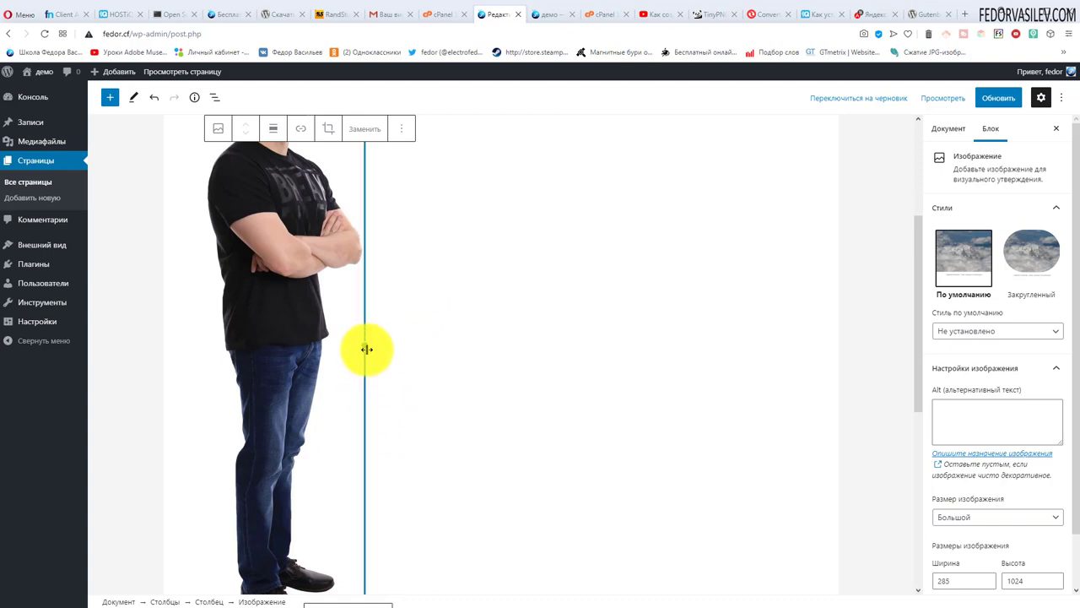
pyautogui.moveTo(365, 344); pyautogui.dragTo(480, 379)
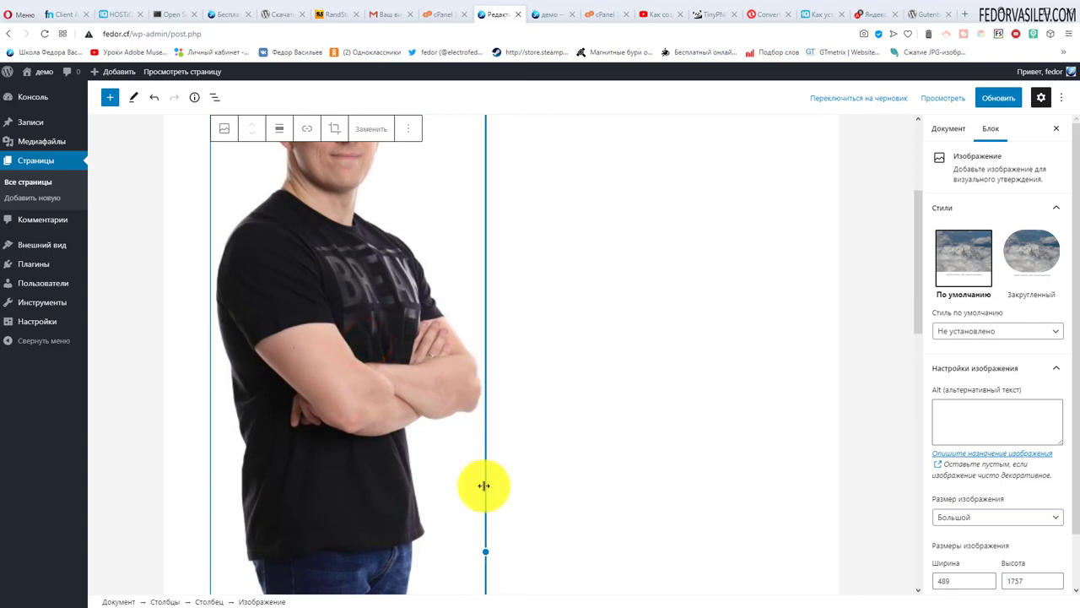
pyautogui.moveTo(487, 499); pyautogui.dragTo(299, 236)
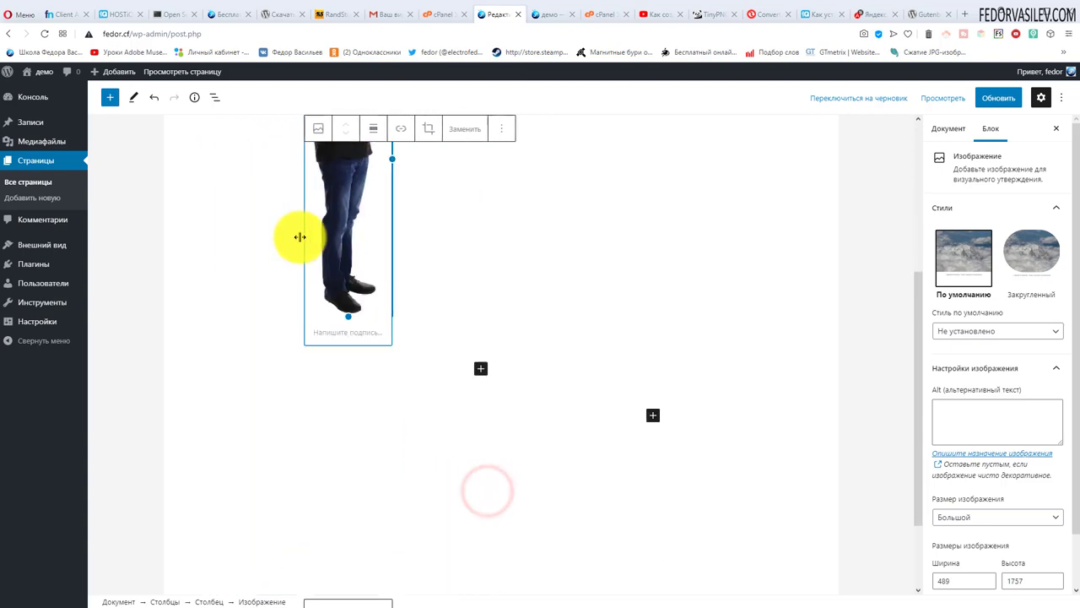
pyautogui.scroll(4, 506, 354)
pyautogui.scroll(-2, 363, 443)
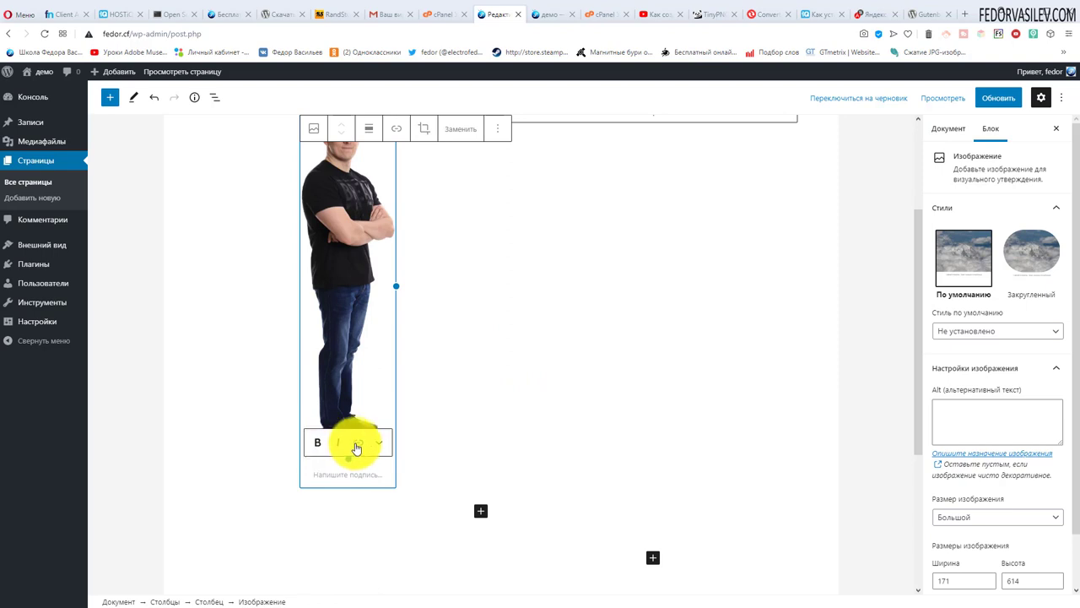
# Step: Review the additional text formatting options for the photo's caption without applying any
pyautogui.click(331, 473)
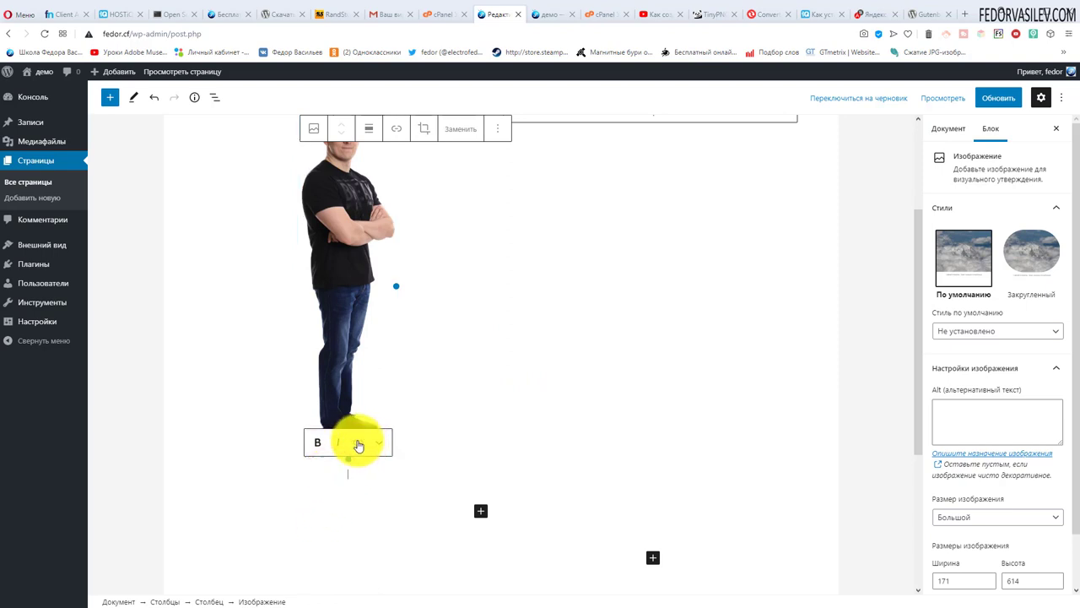
pyautogui.click(385, 444)
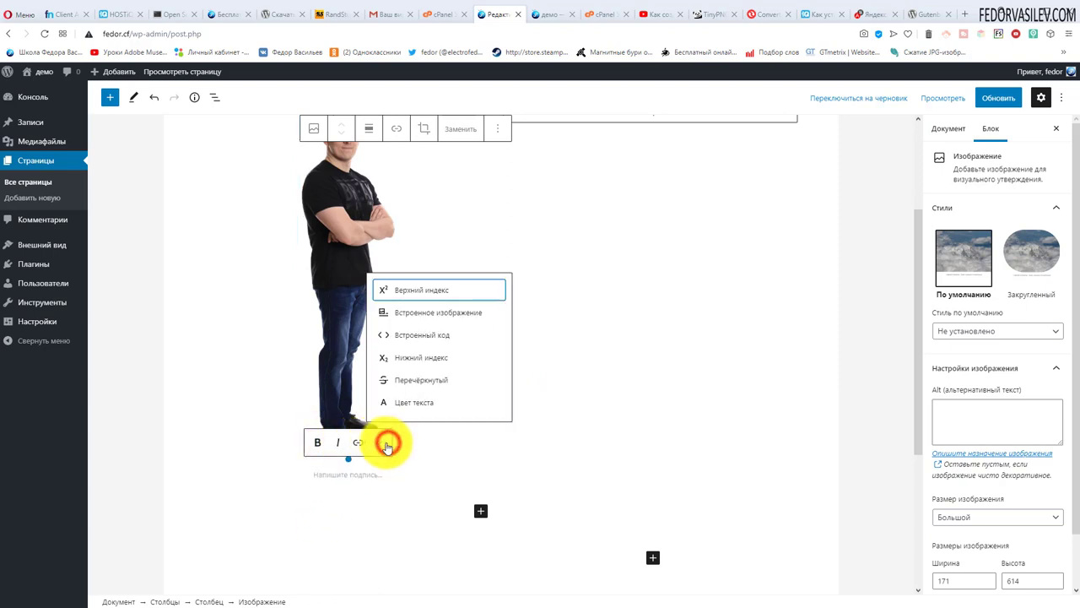
pyautogui.click(617, 410)
pyautogui.scroll(2, 616, 411)
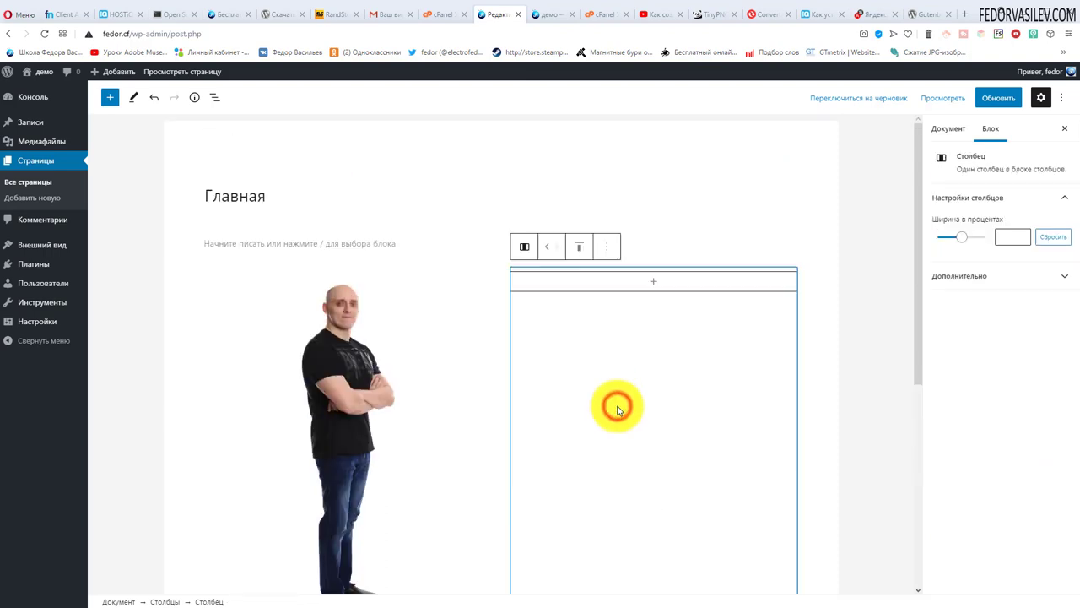
# Step: Align the photo in the first column to the centre (По центру)
pyautogui.click(359, 325)
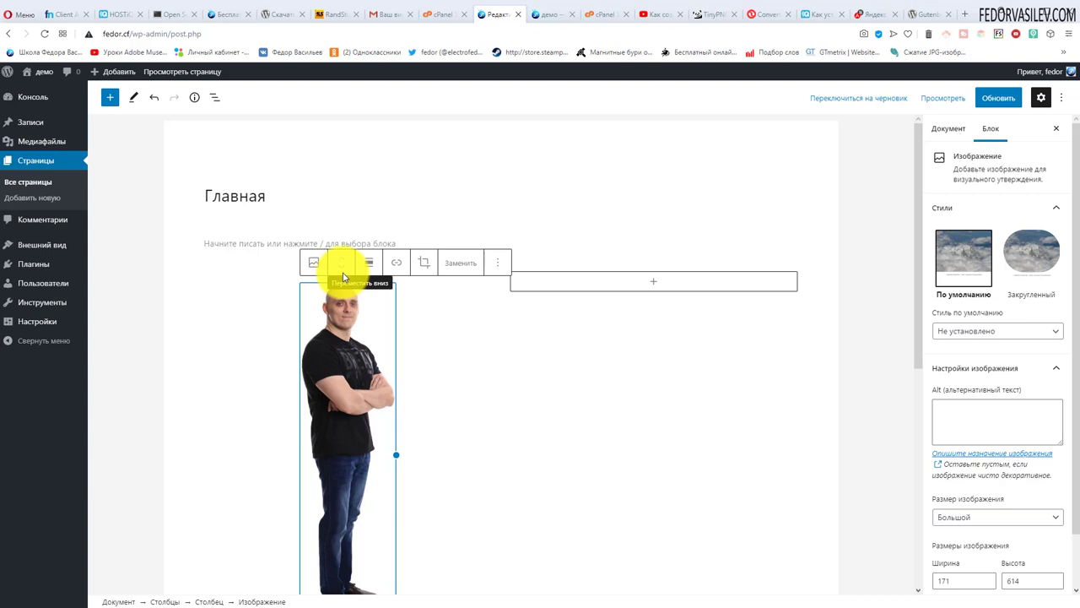
pyautogui.click(373, 264)
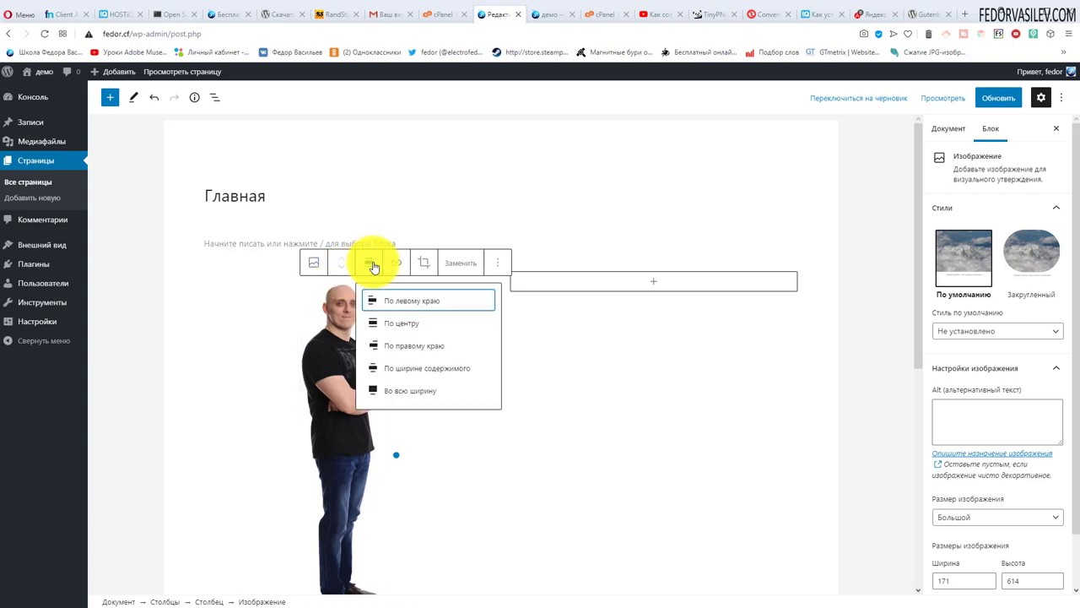
pyautogui.click(413, 326)
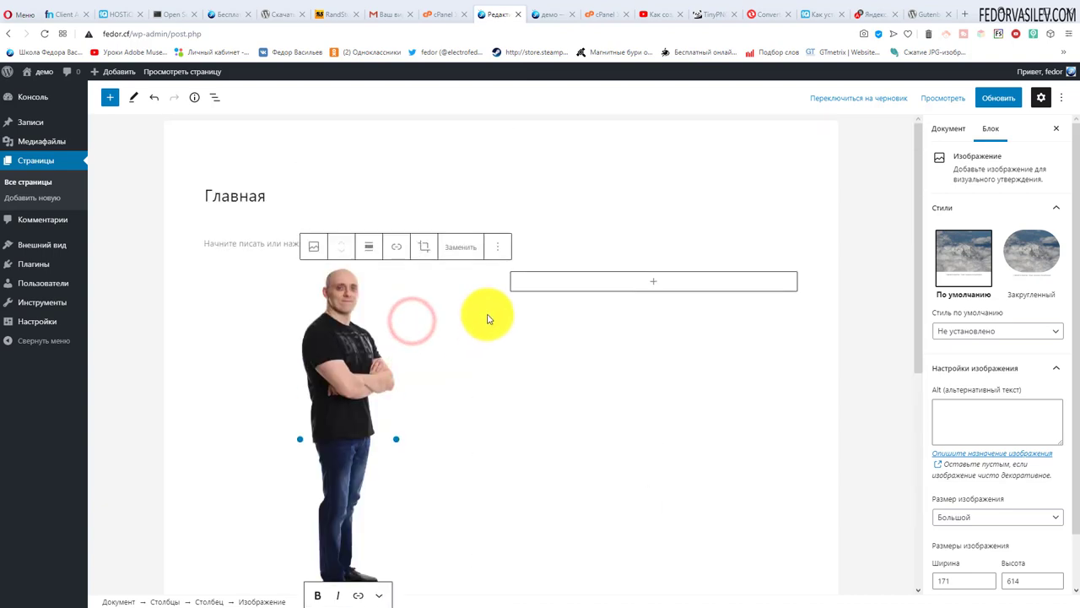
# Step: Review the photo's alignment choices and cropping tools without applying a crop
pyautogui.click(372, 246)
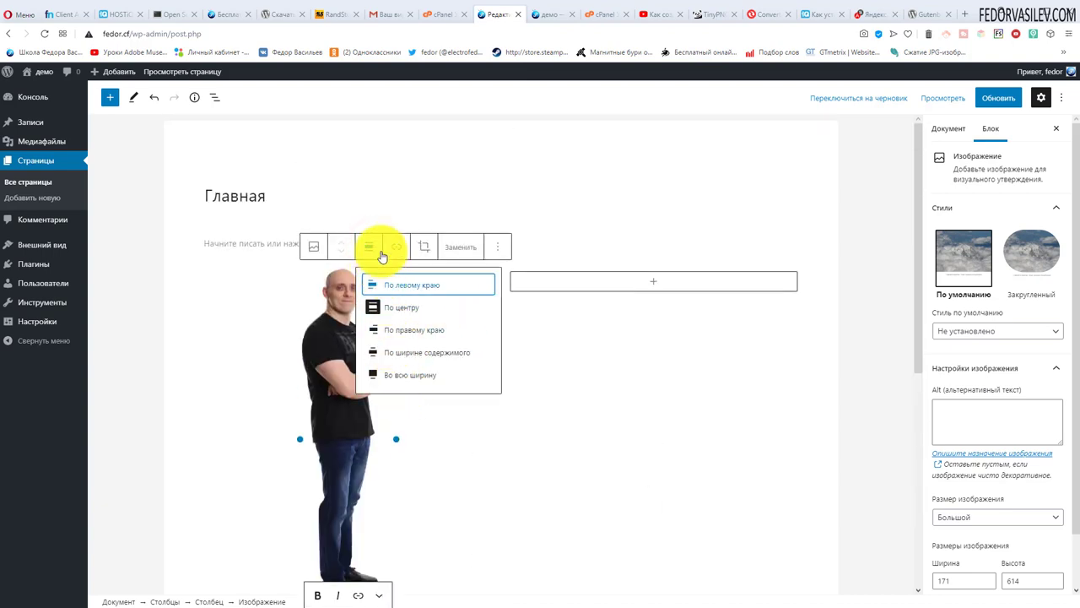
pyautogui.click(424, 249)
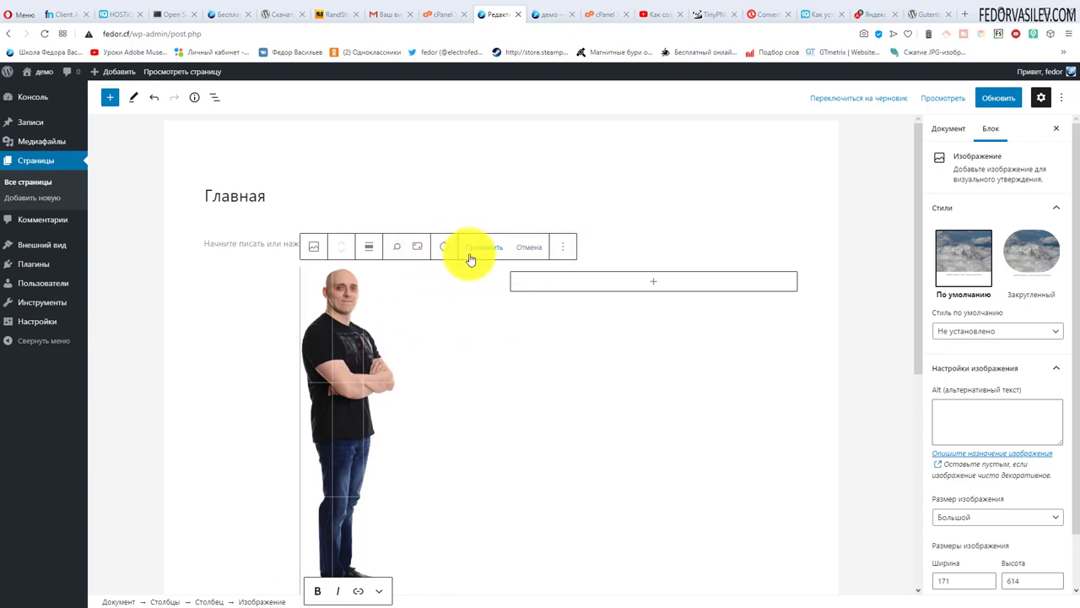
pyautogui.click(605, 215)
pyautogui.scroll(-2, 329, 329)
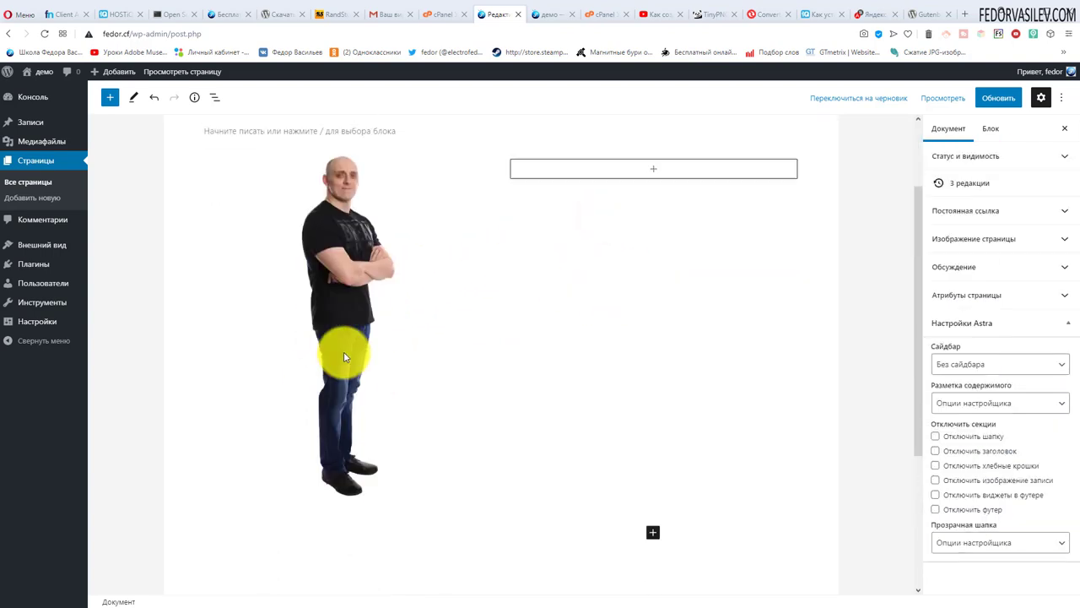
# Step: Enter ОБО МНЕ in the empty paragraph above the columns, centre it and make it bold
pyautogui.scroll(2, 338, 346)
pyautogui.click(319, 252)
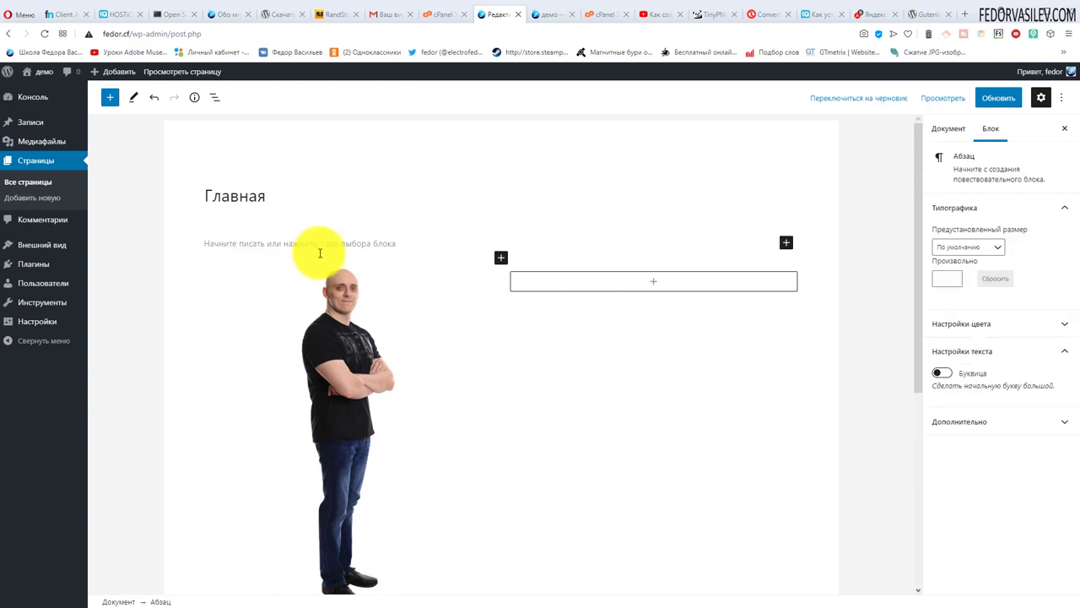
pyautogui.write('ОБО МНЕ')
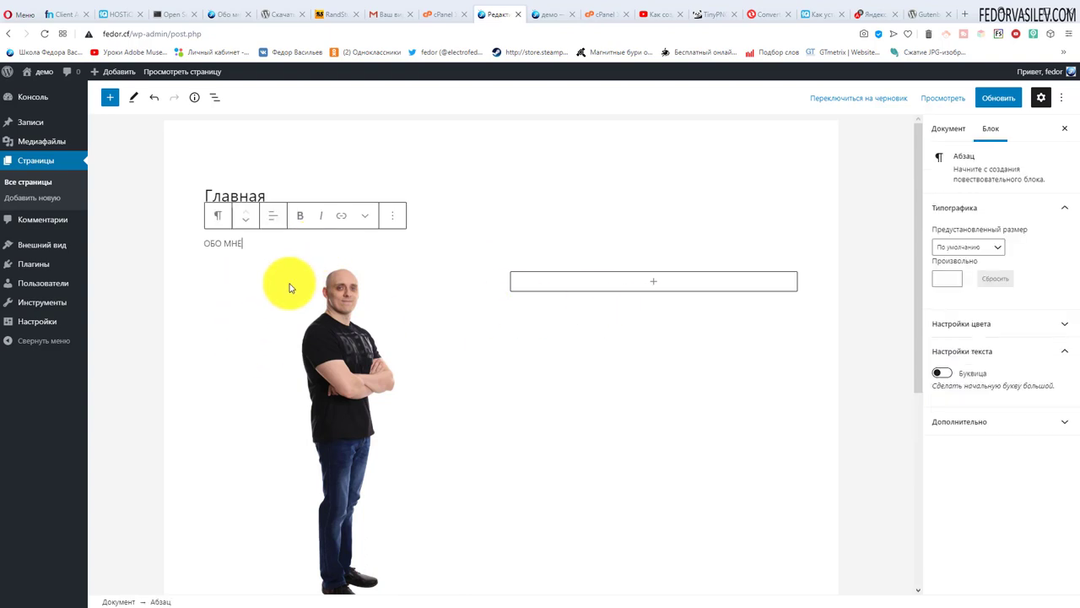
pyautogui.moveTo(260, 245); pyautogui.dragTo(164, 236)
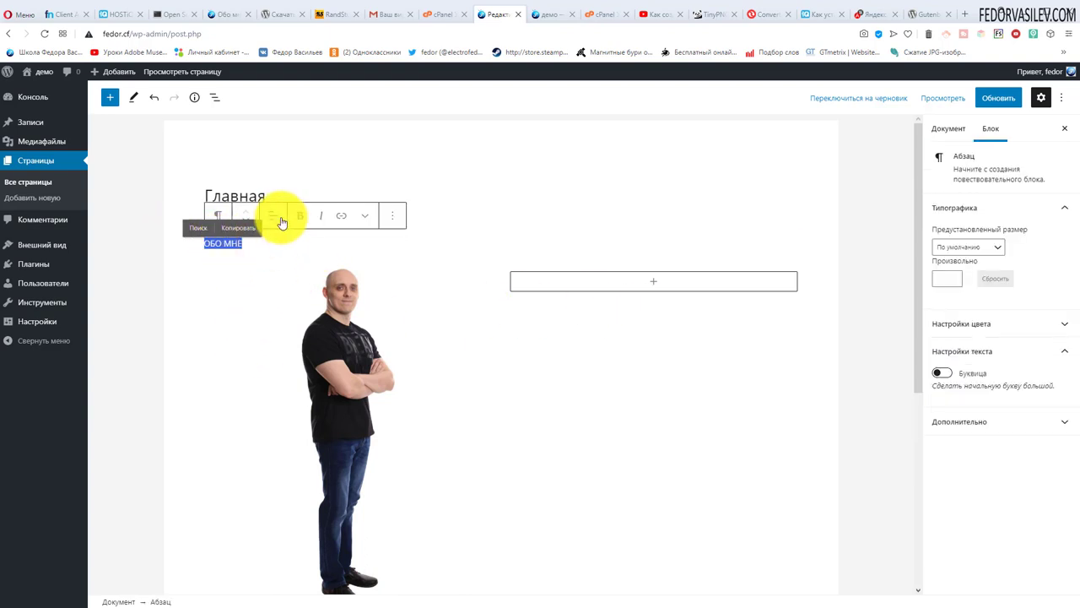
pyautogui.click(282, 219)
pyautogui.click(280, 280)
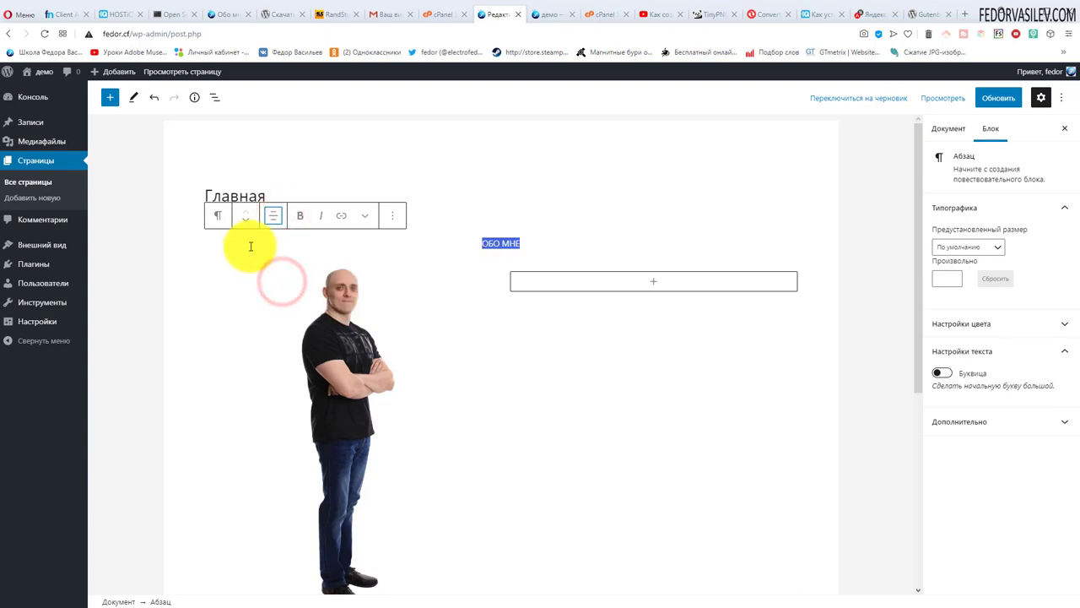
pyautogui.click(299, 218)
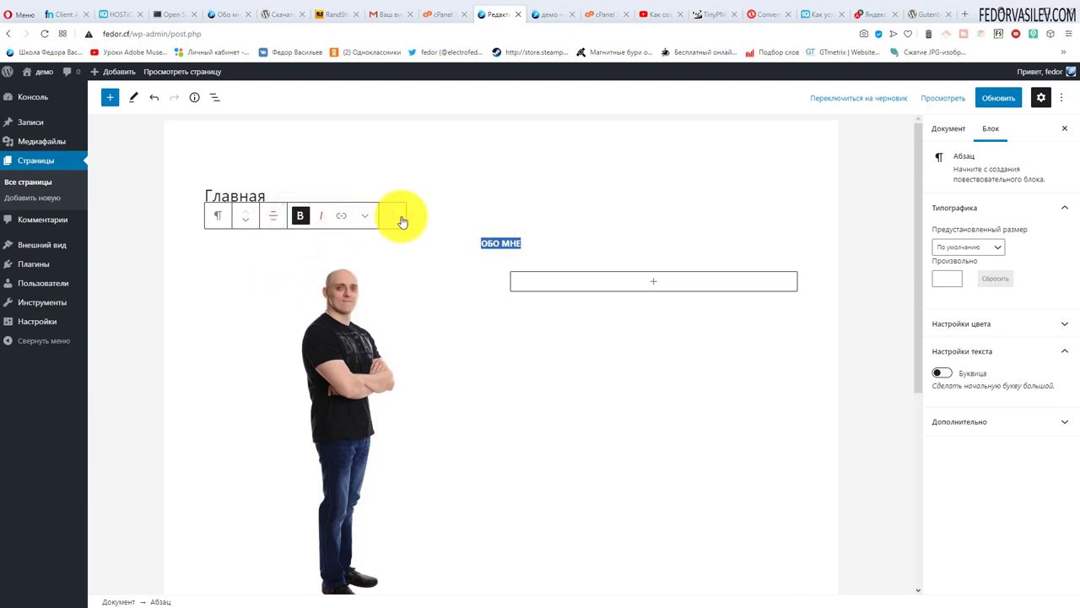
# Step: Search the blocks for "текс" and add a Классический block to the empty second column
pyautogui.click(746, 359)
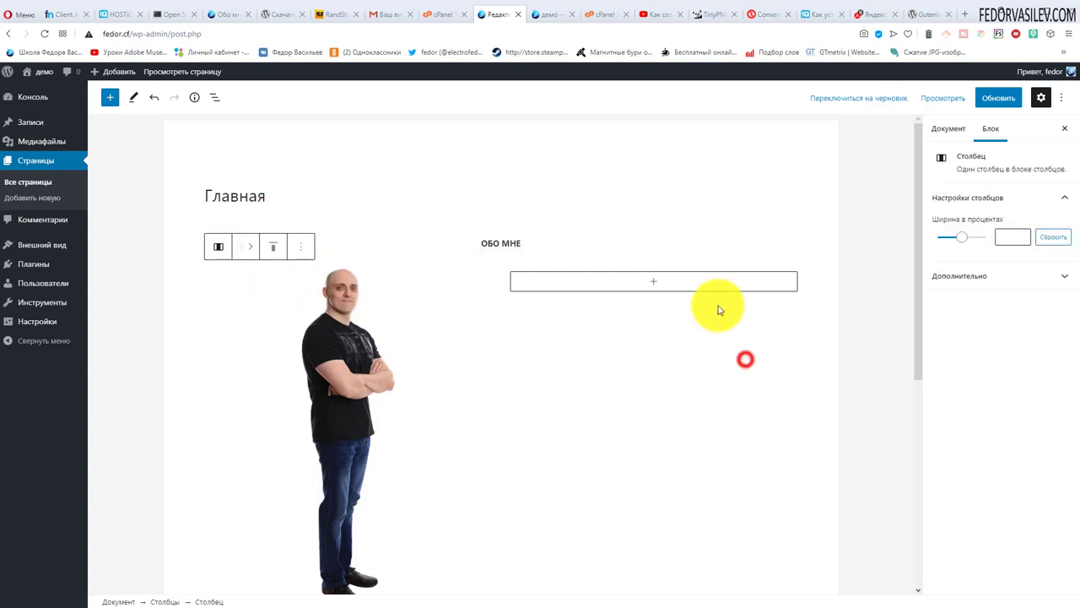
pyautogui.click(655, 285)
pyautogui.write('текс')
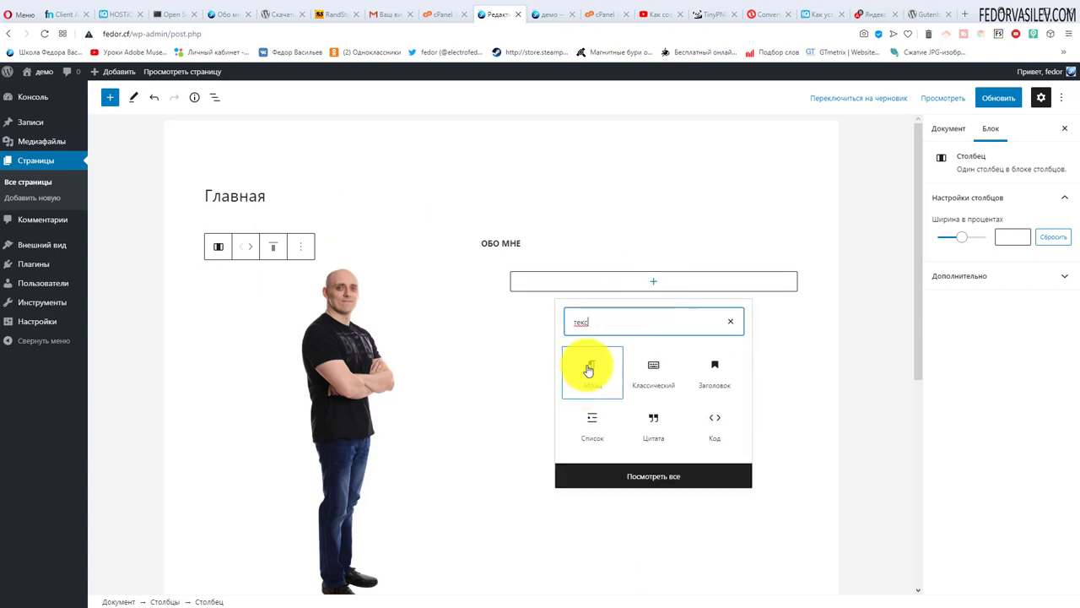
pyautogui.click(652, 369)
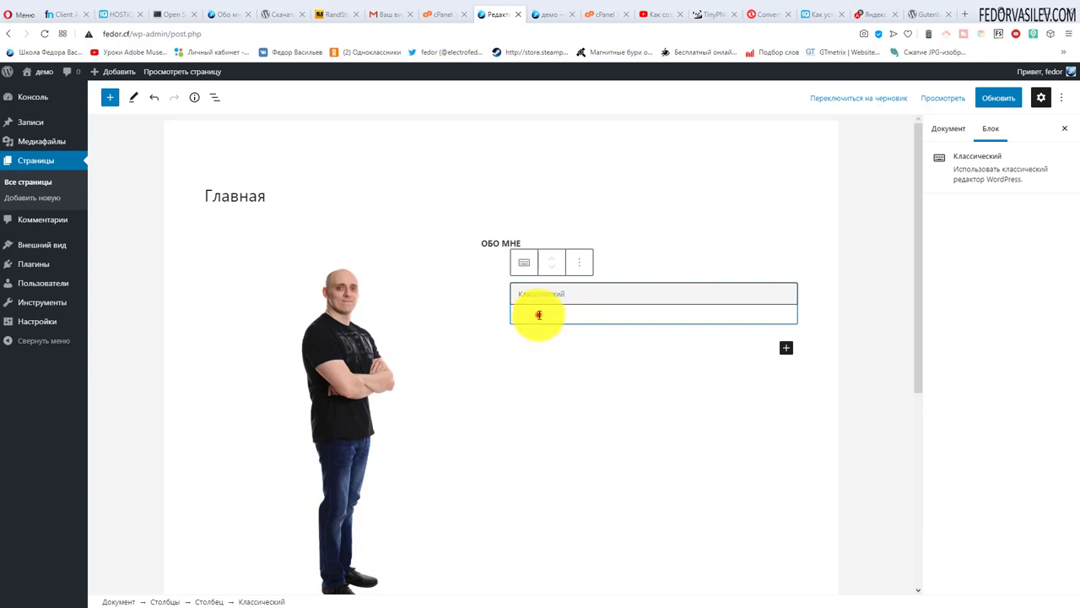
# Step: Paste the copied about-me text into the Классический block in the second column
pyautogui.click(538, 313)
pyautogui.click(576, 357)
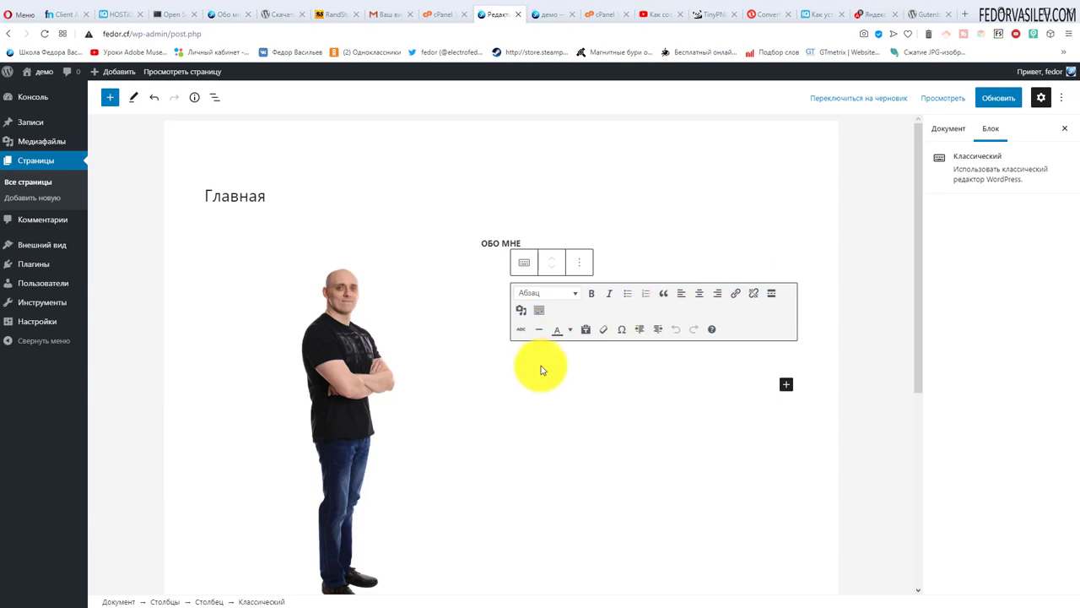
pyautogui.hotkey('ctrl', 'v')
pyautogui.scroll(5, 545, 365)
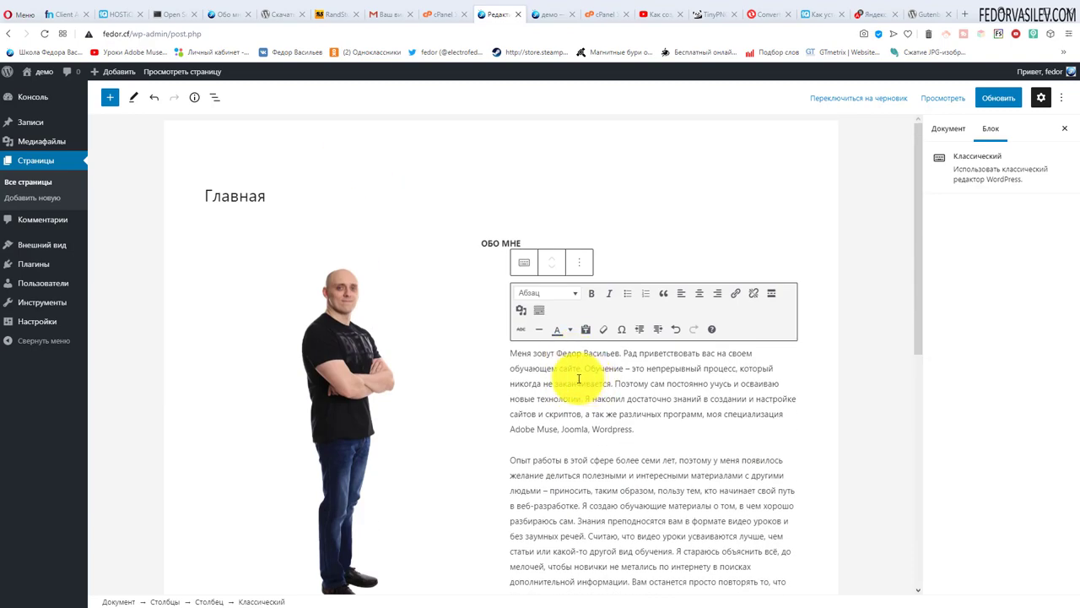
# Step: Review the text colour palette and formatting tools for the first pasted paragraph without applying any
pyautogui.moveTo(637, 428); pyautogui.dragTo(521, 351)
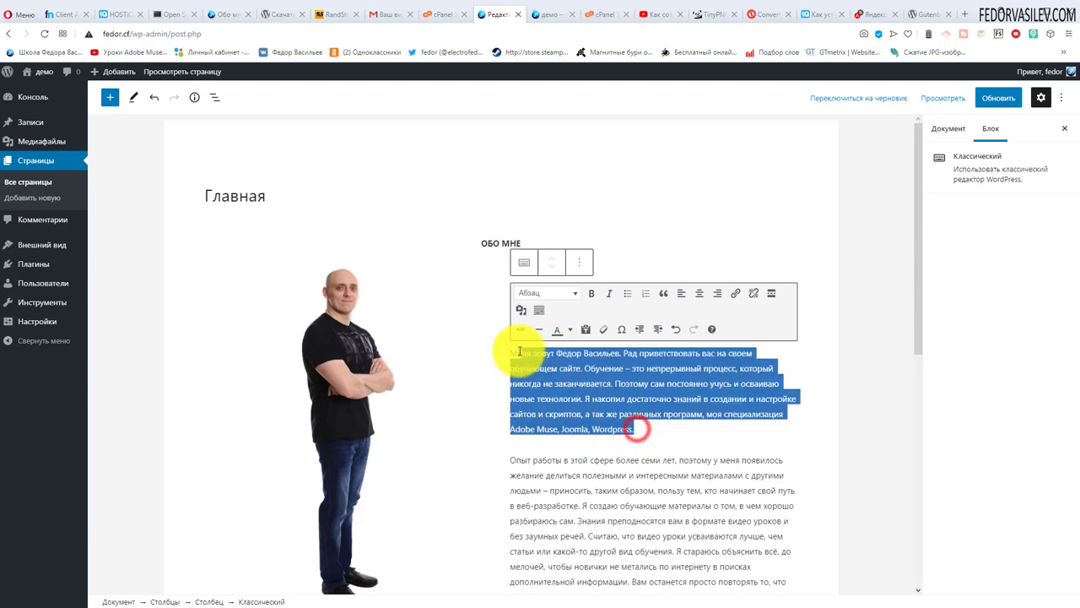
pyautogui.click(573, 331)
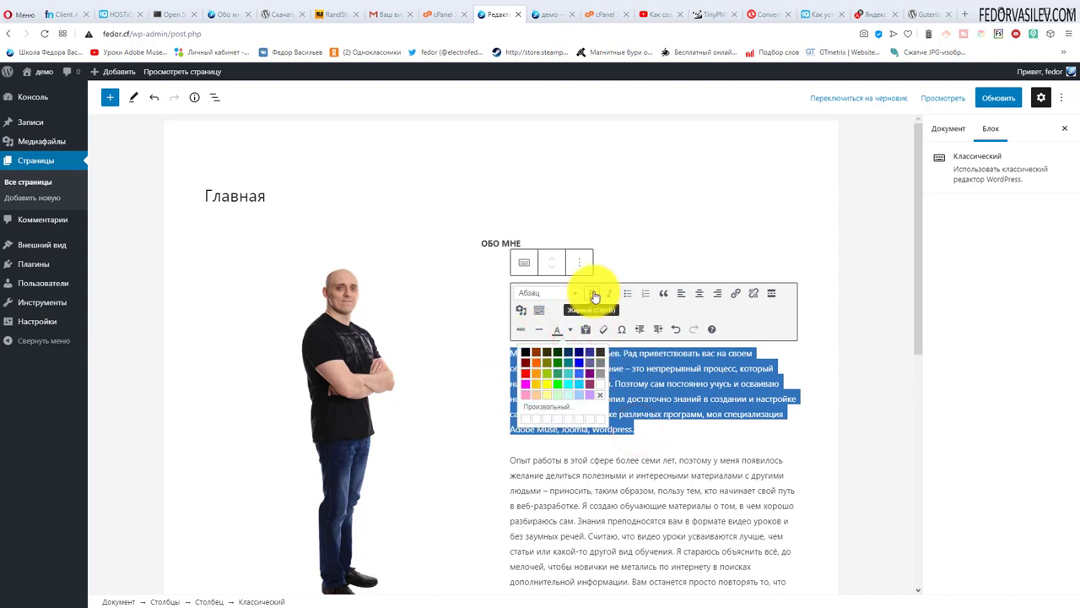
pyautogui.click(747, 392)
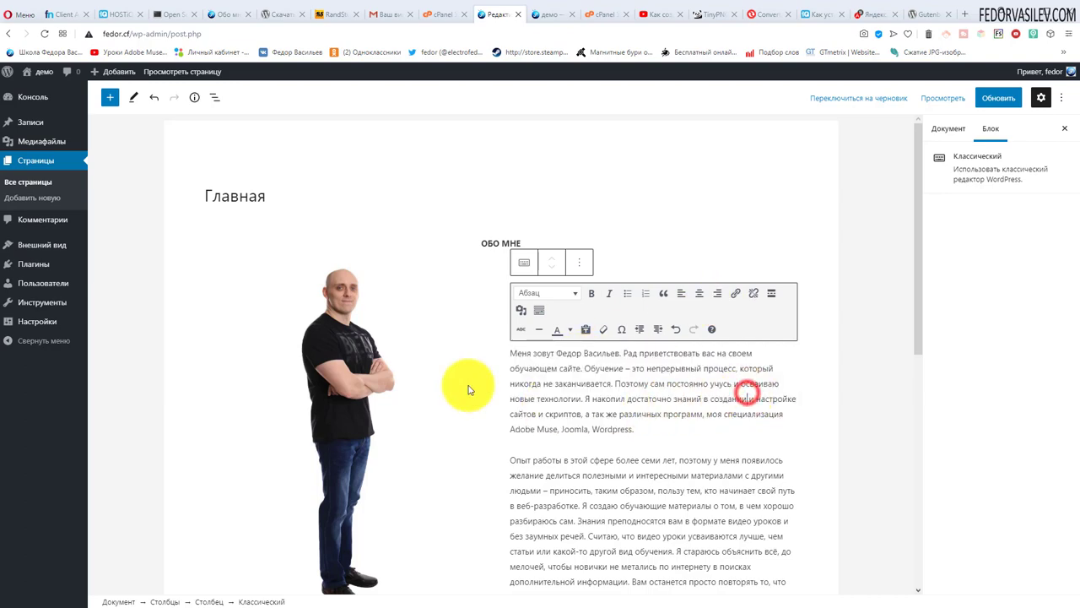
pyautogui.click(448, 380)
pyautogui.click(537, 320)
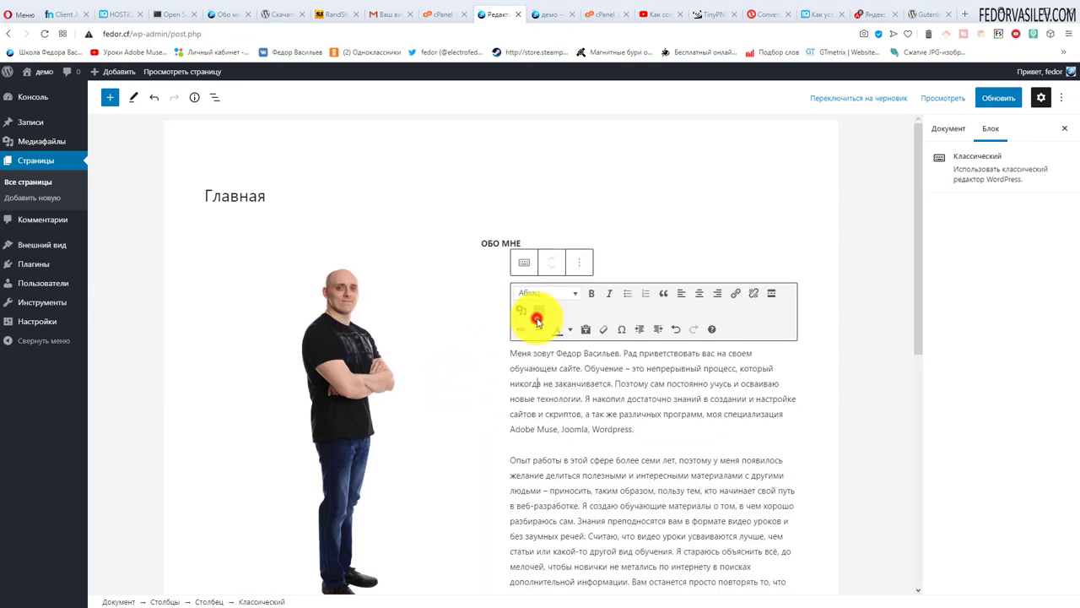
pyautogui.click(525, 439)
# Step: Examine the published home page, comparing its Главная title, ОБО МНЕ heading, photo and text column
pyautogui.hotkey('ctrl', 'Tab')
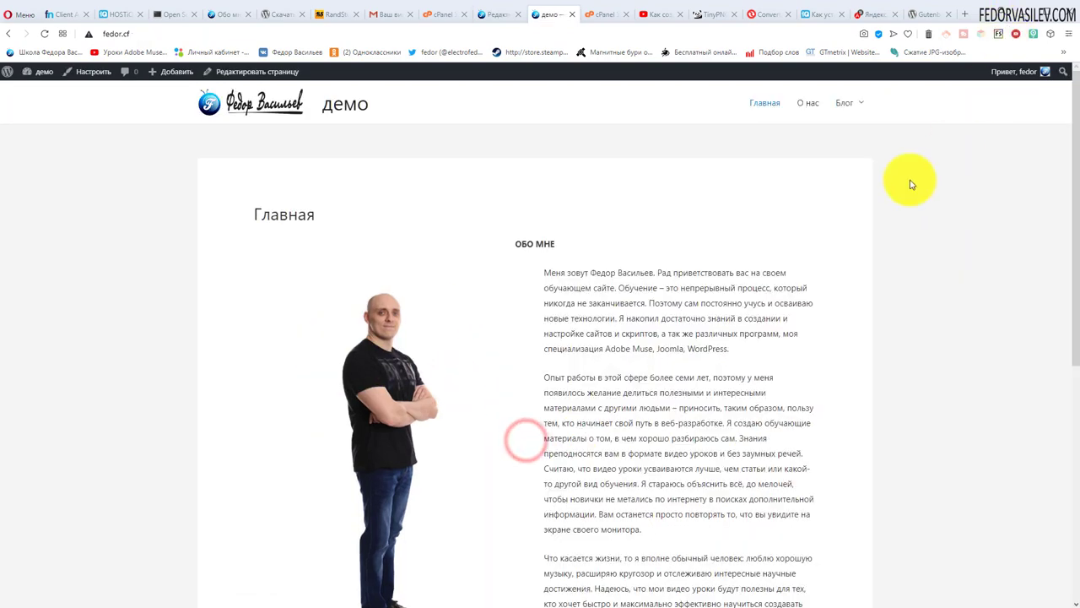
pyautogui.scroll(-3, 612, 268)
pyautogui.scroll(2, 456, 388)
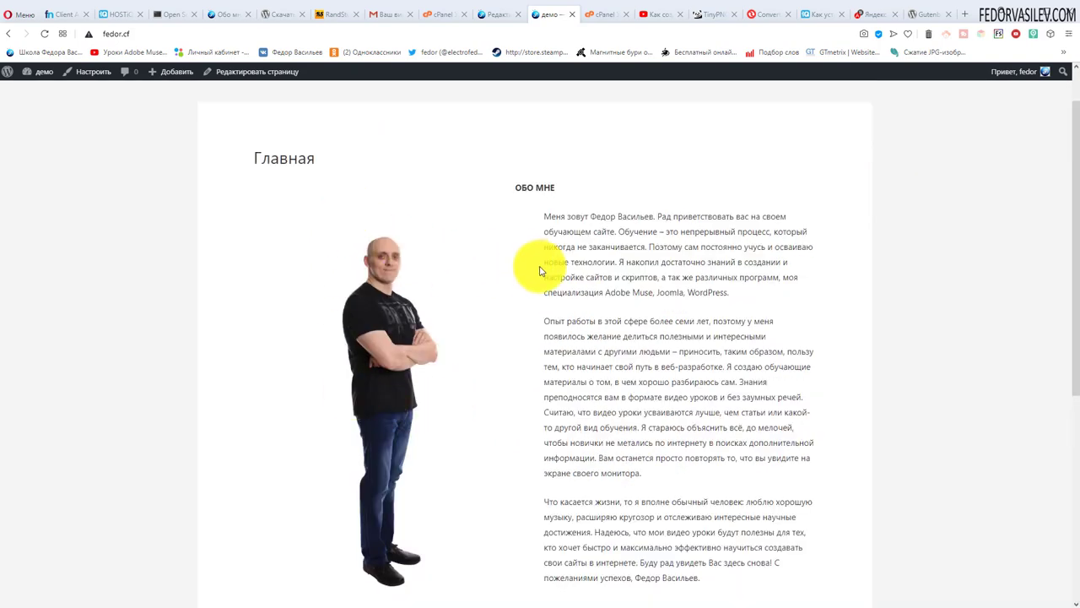
pyautogui.scroll(-2, 742, 383)
pyautogui.scroll(3, 745, 383)
pyautogui.moveTo(561, 242); pyautogui.dragTo(519, 240)
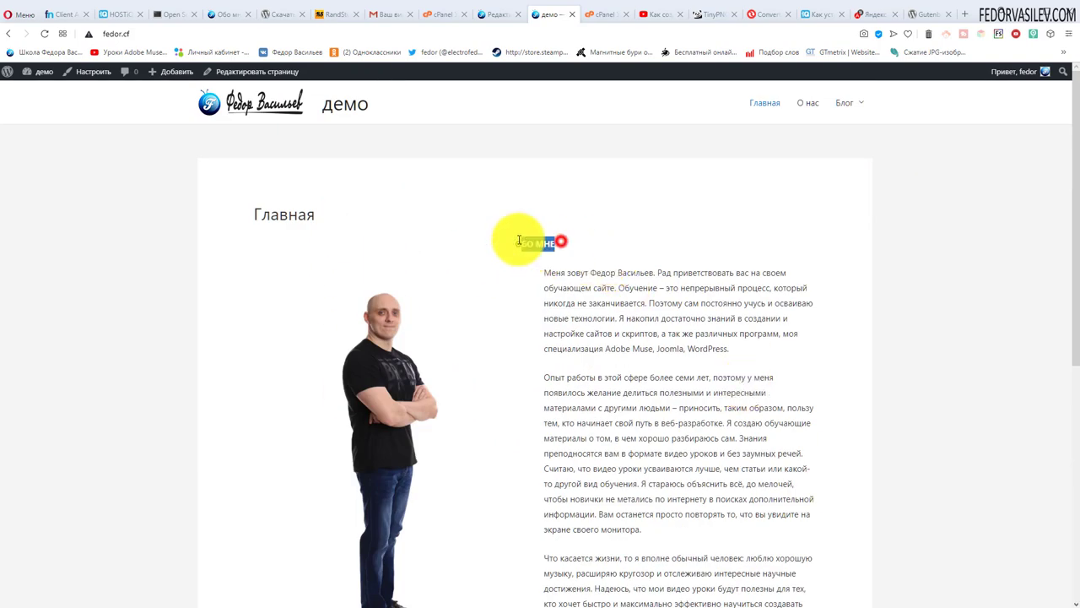
pyautogui.scroll(-2, 671, 229)
pyautogui.click(656, 292)
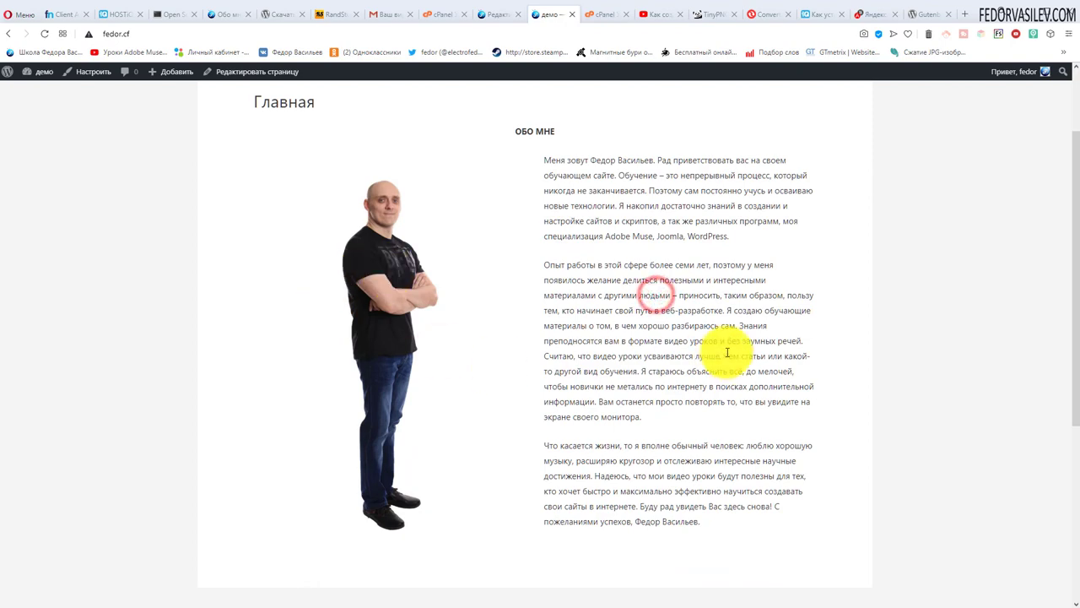
pyautogui.scroll(2, 675, 329)
pyautogui.moveTo(338, 218); pyautogui.dragTo(270, 216)
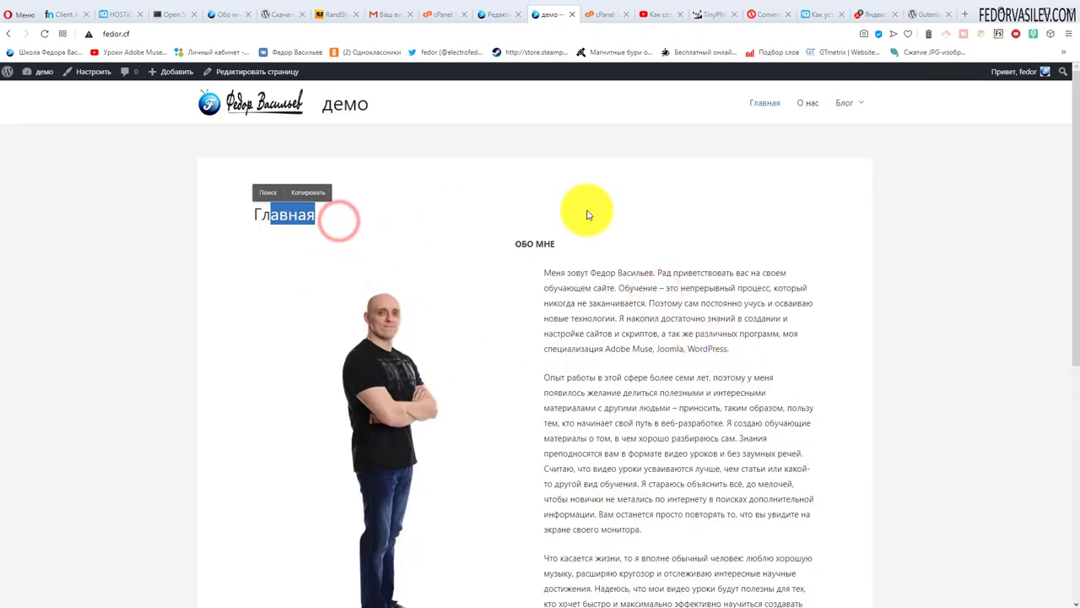
pyautogui.click(635, 203)
# Step: Turn on Отключить заголовок in the page's Astra settings and update the page
pyautogui.click(494, 14)
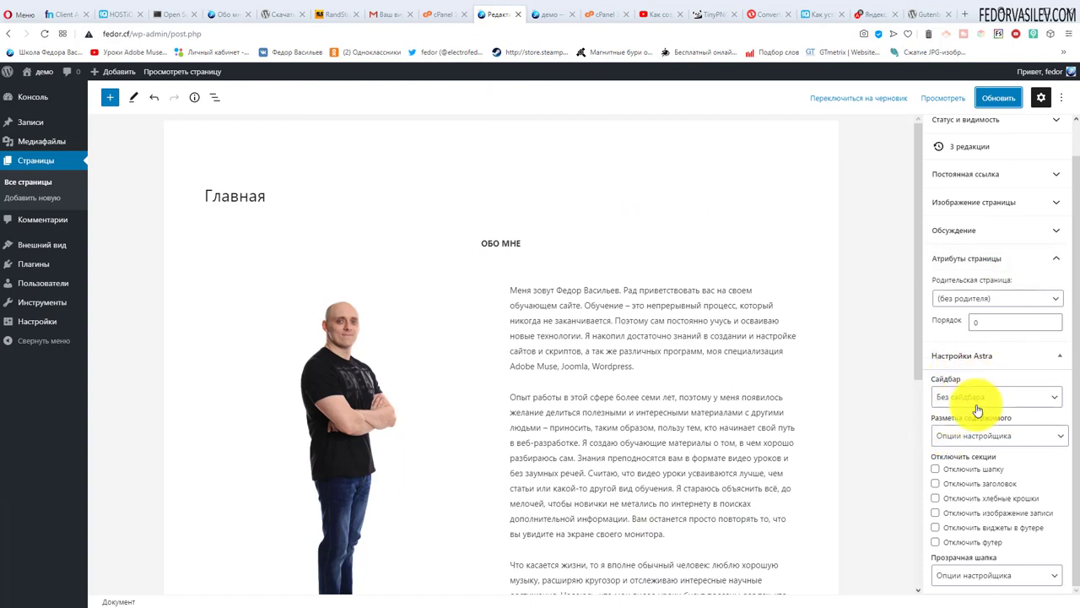
pyautogui.click(936, 483)
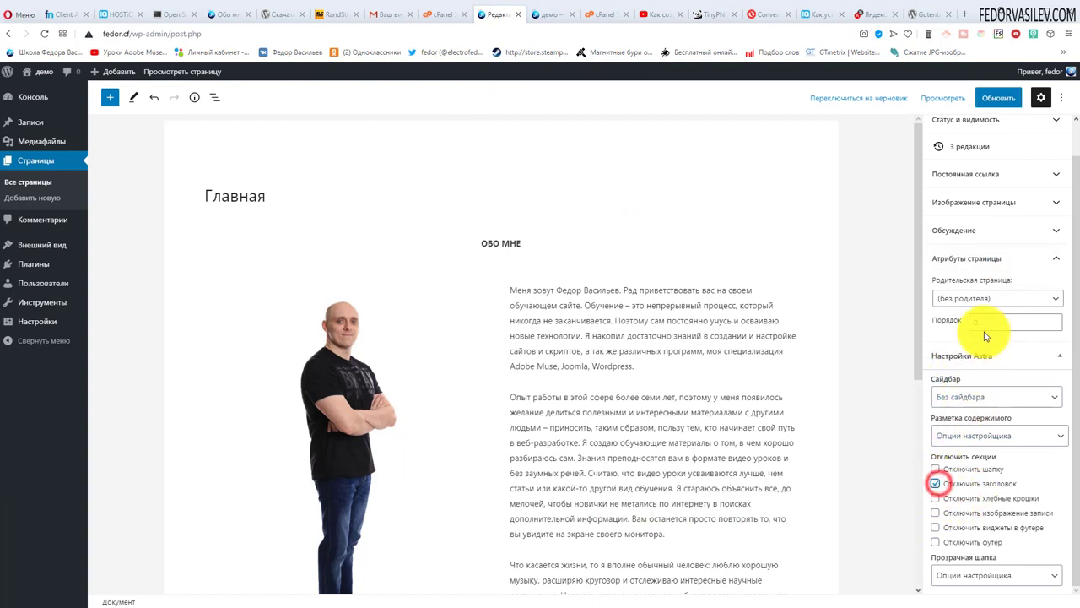
pyautogui.click(998, 98)
# Step: Reload the published home page and check its layout from the heading down to the footer
pyautogui.click(546, 15)
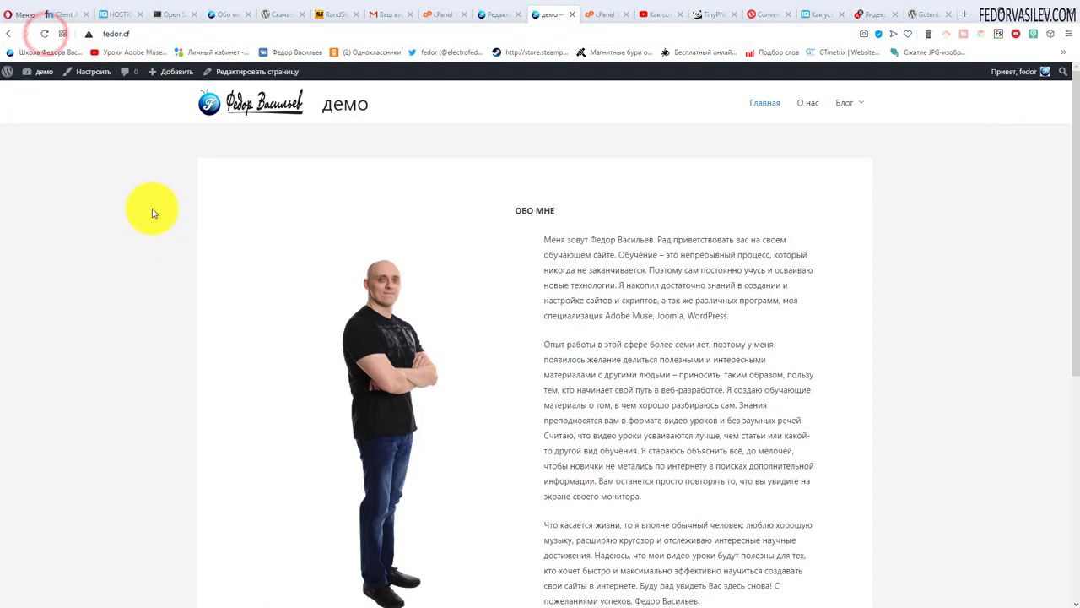
pyautogui.scroll(-3, 646, 357)
pyautogui.scroll(3, 907, 357)
pyautogui.scroll(-5, 693, 269)
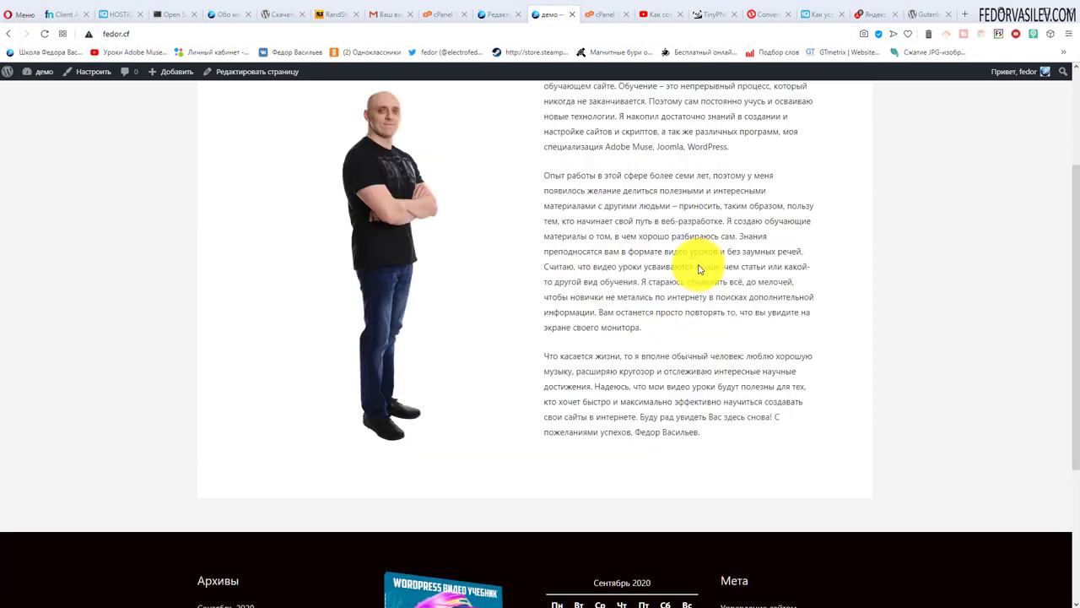
# Step: Return to the page editor and insert a Группа block below the photo and text columns
pyautogui.hotkey('ctrl', 'Tab')
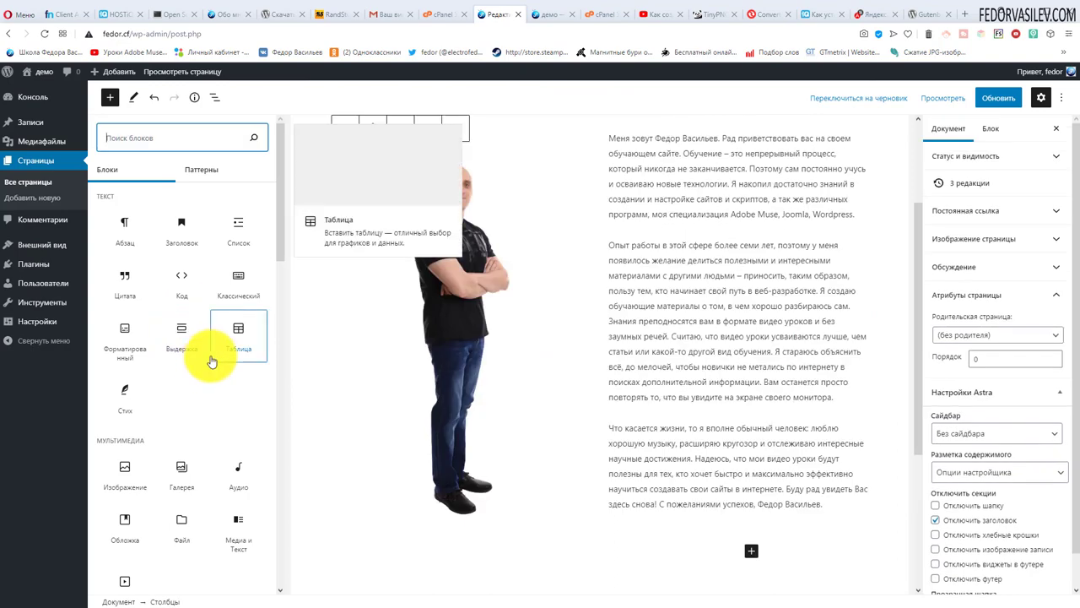
pyautogui.click(157, 136)
pyautogui.write('сто')
pyautogui.press('BackSpace')
pyautogui.press('BackSpace')
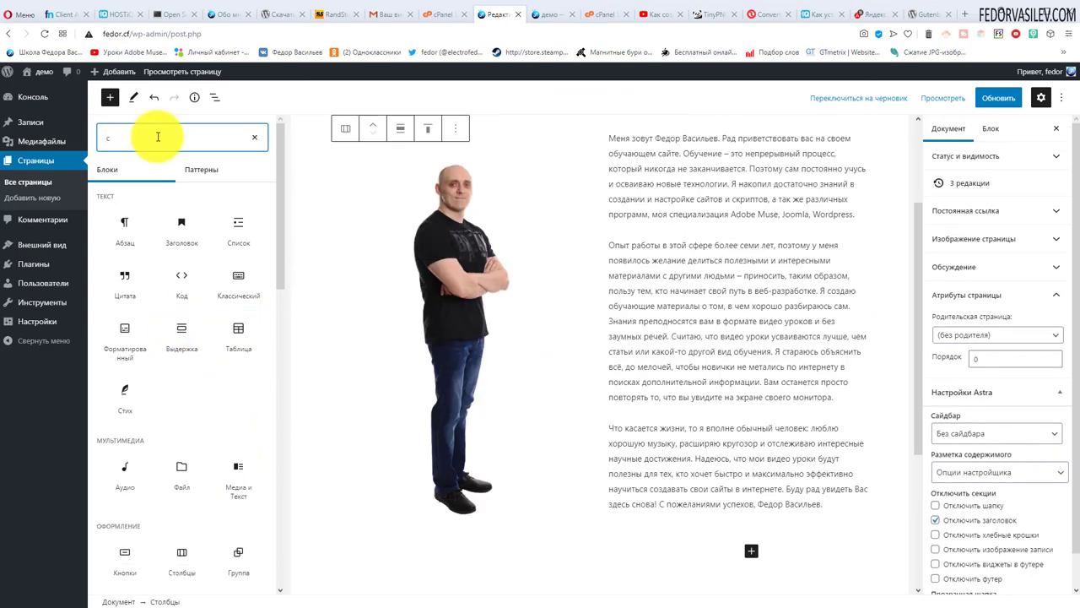
pyautogui.scroll(-2, 180, 265)
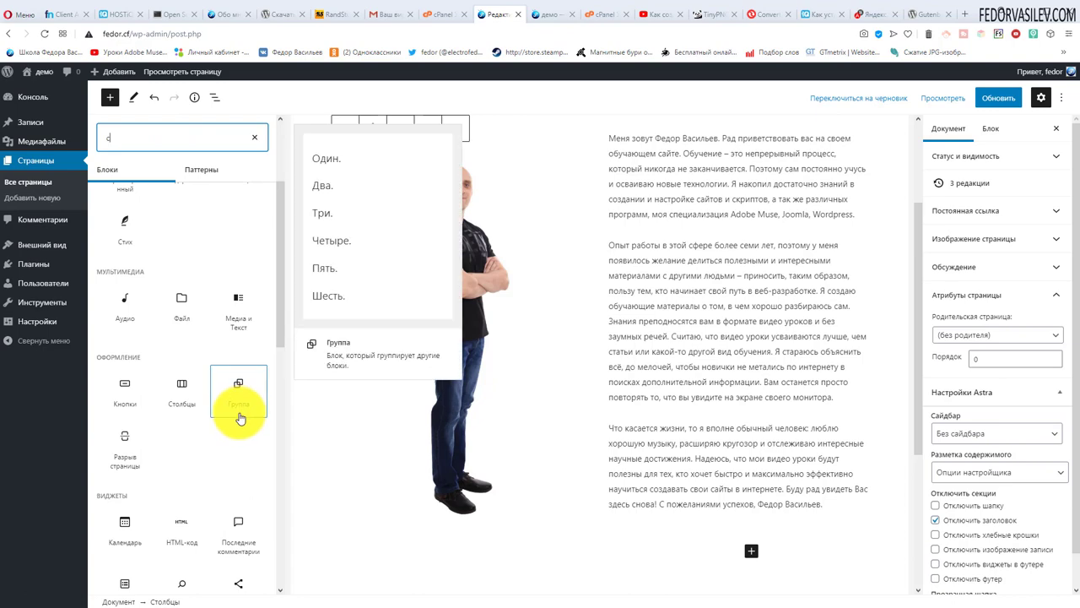
pyautogui.click(240, 390)
# Step: Dismiss the block choices inside the new group and examine the group's own block settings
pyautogui.click(270, 441)
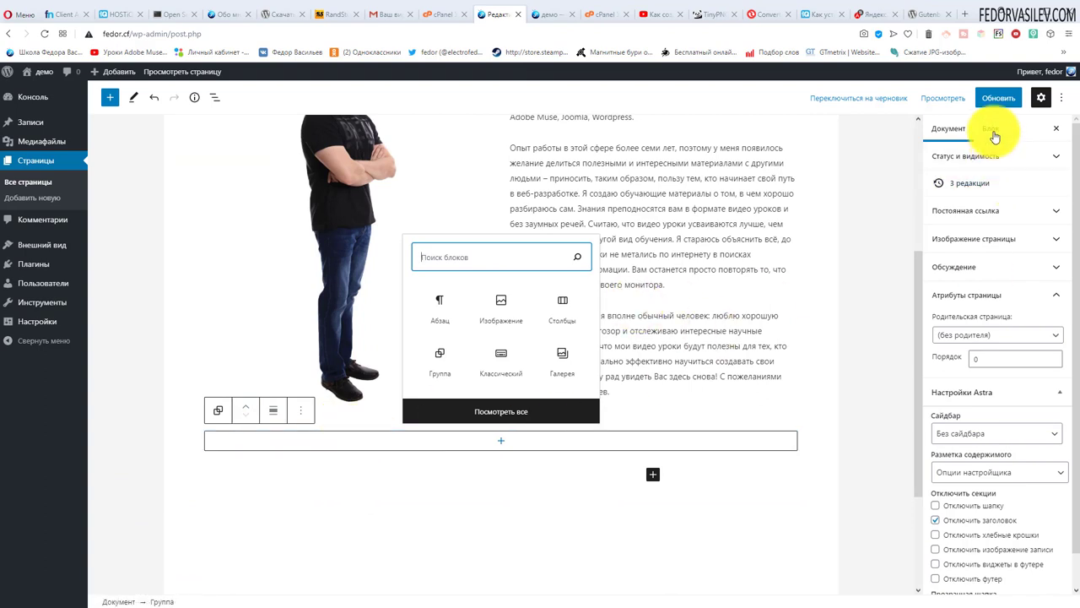
pyautogui.click(616, 446)
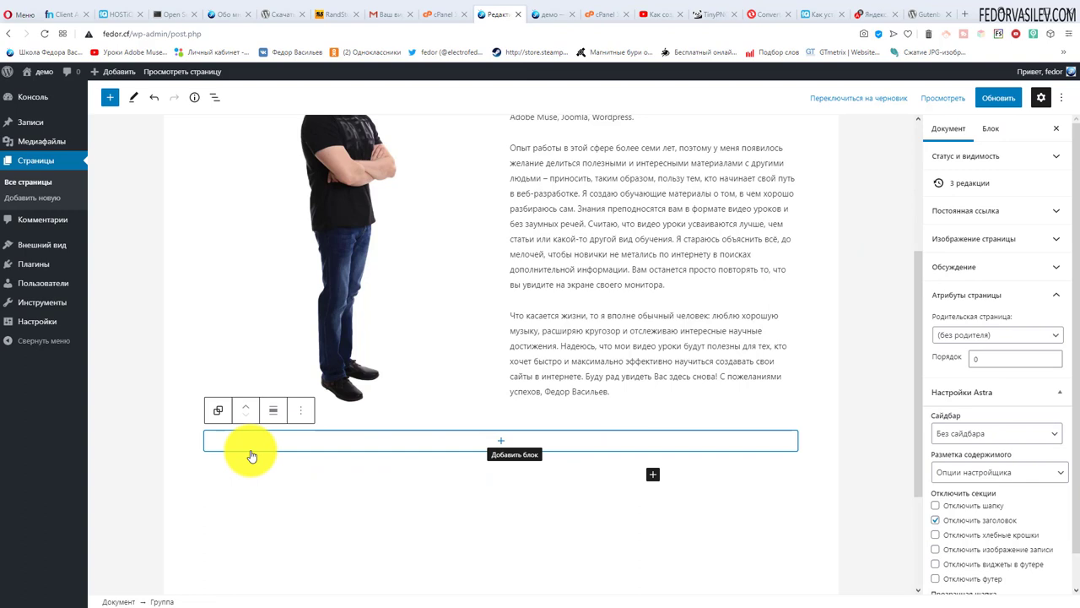
pyautogui.click(990, 128)
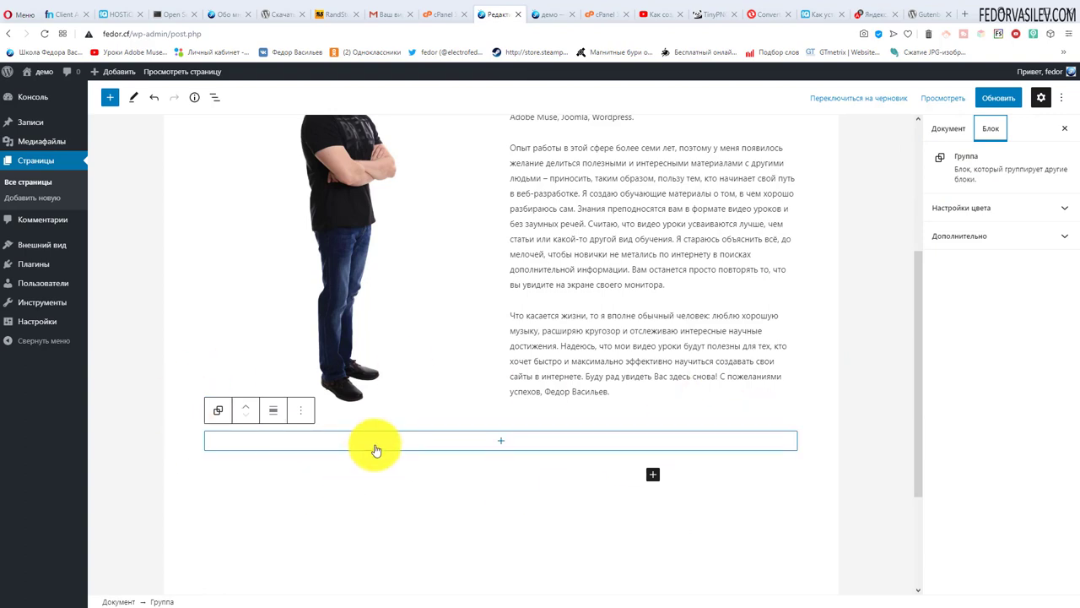
pyautogui.click(992, 131)
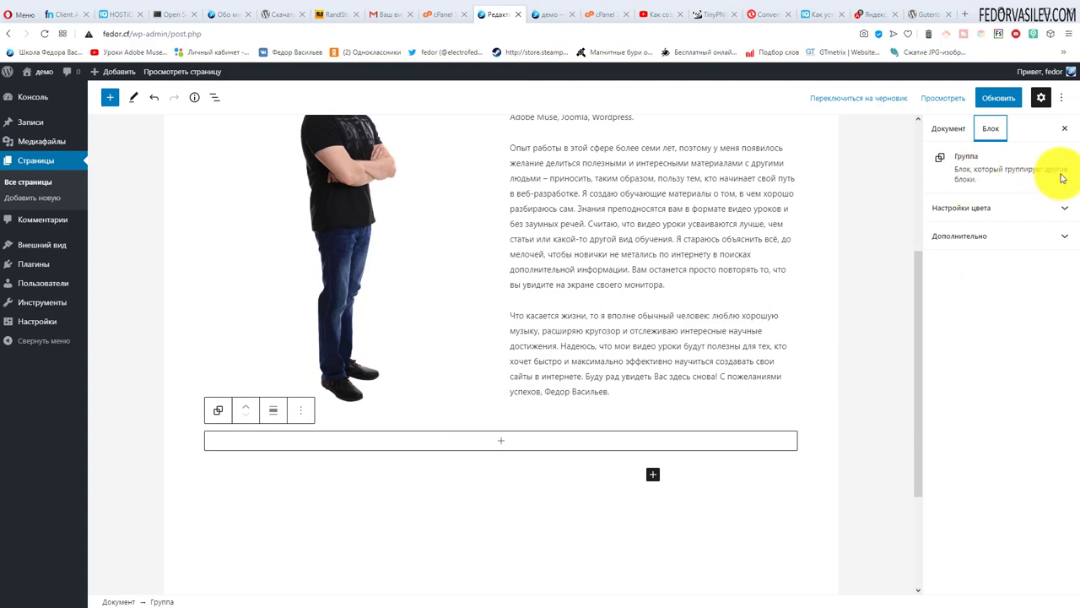
# Step: Set the group's background to solid yellow-orange and review the gradient options without applying one
pyautogui.click(980, 218)
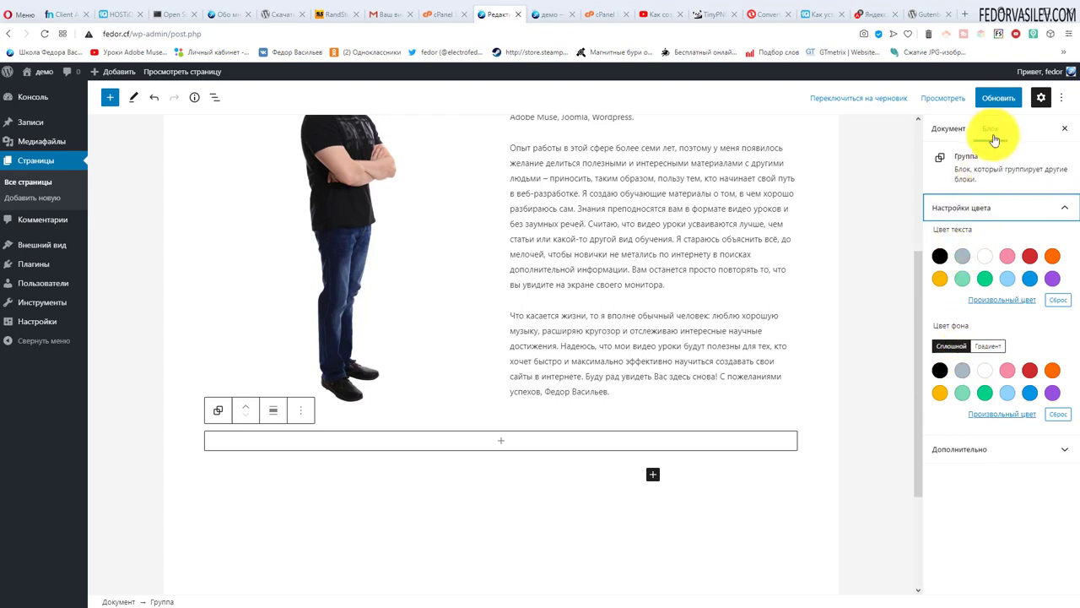
pyautogui.scroll(2, 551, 376)
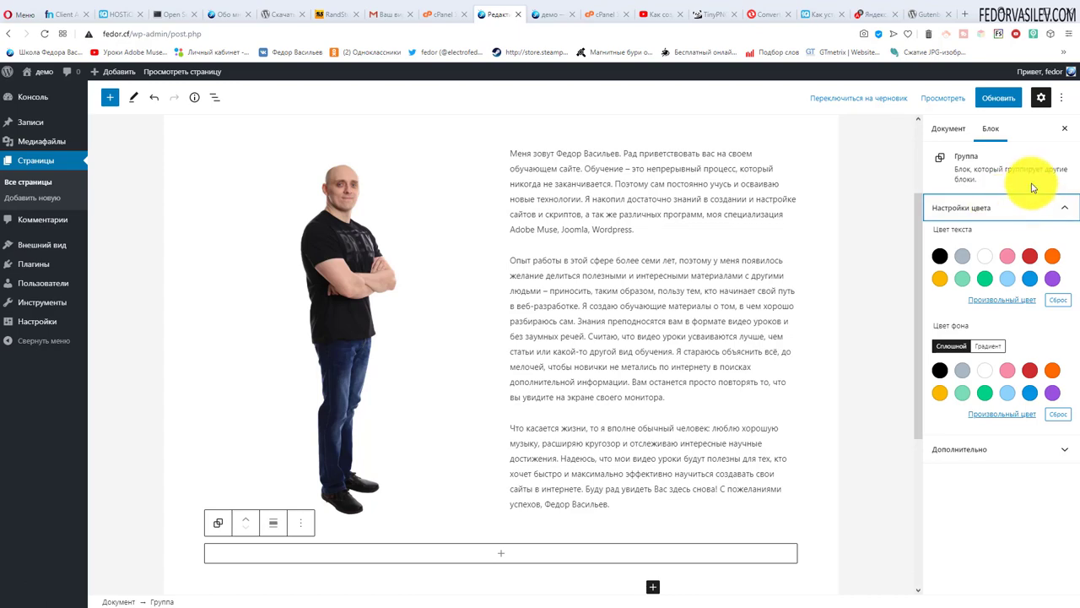
pyautogui.click(937, 395)
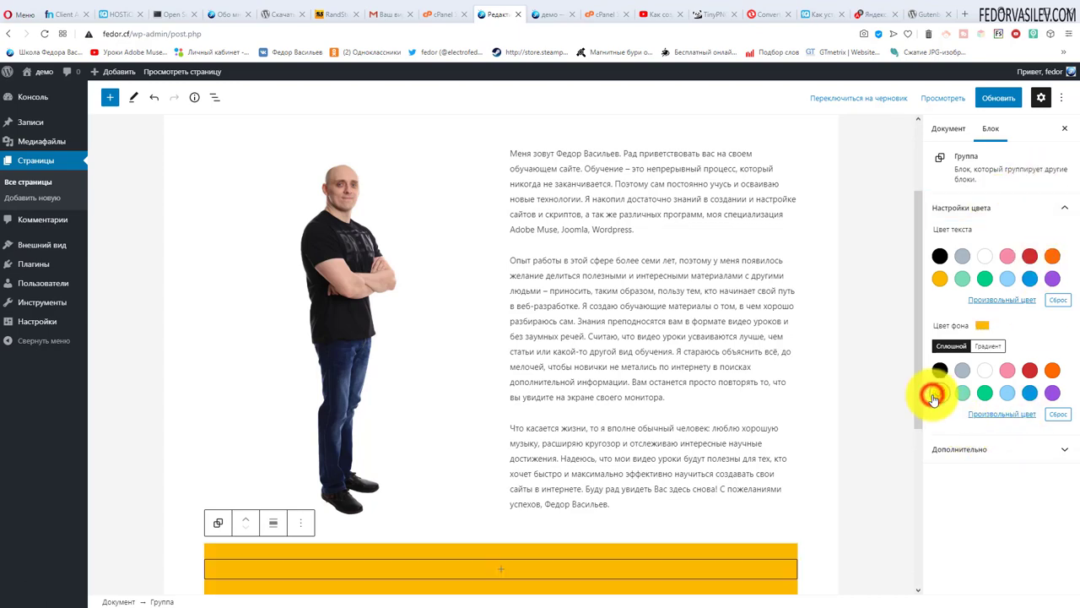
pyautogui.scroll(-3, 735, 330)
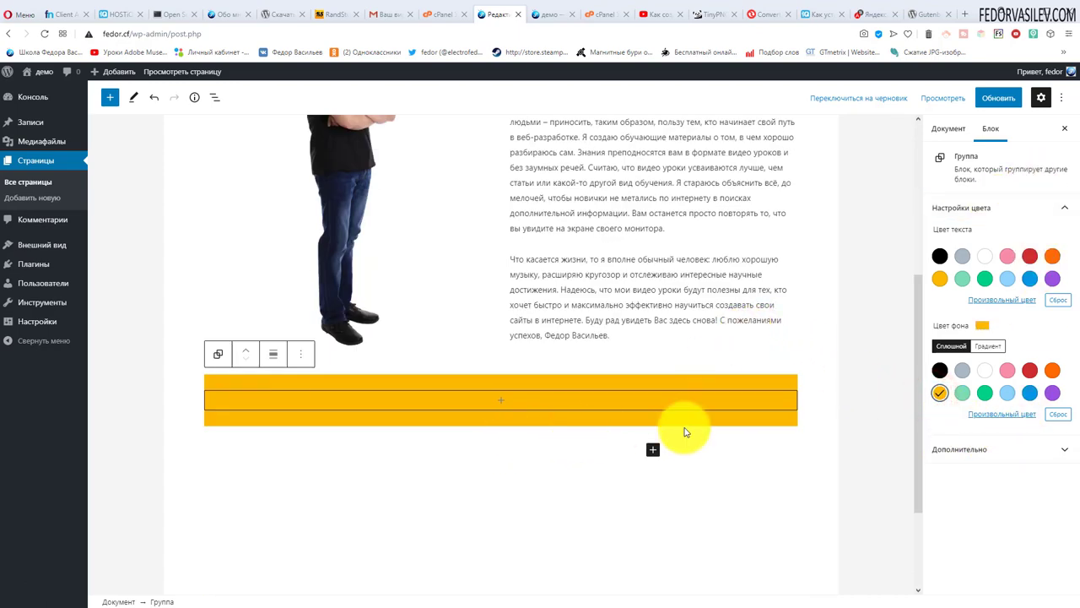
pyautogui.click(987, 346)
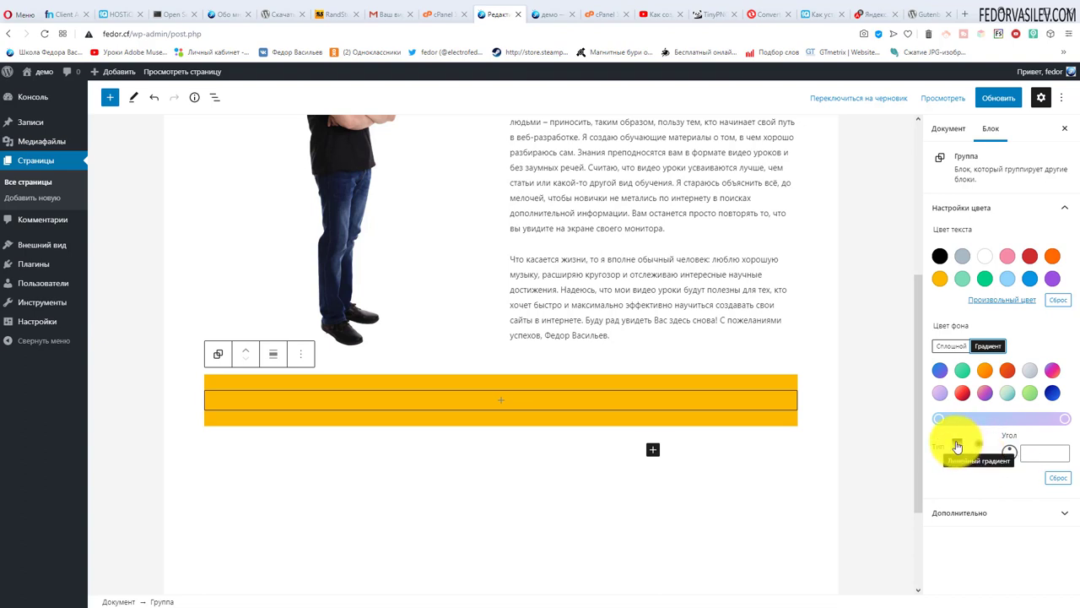
pyautogui.click(950, 349)
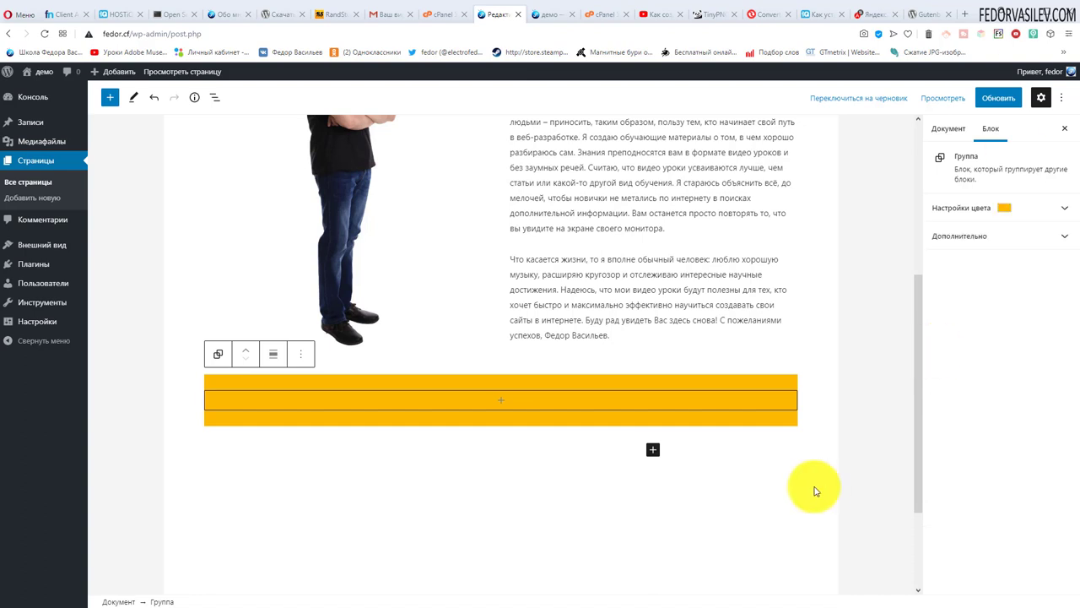
# Step: Insert a Столбцы block with the 33 / 33 / 33 layout inside the coloured group
pyautogui.click(502, 404)
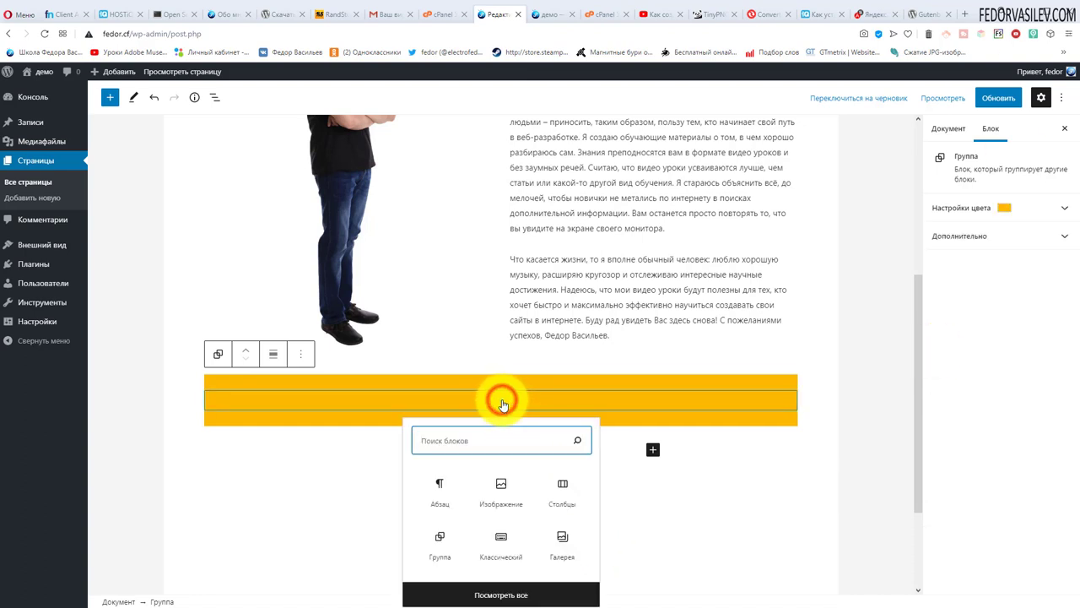
pyautogui.click(573, 487)
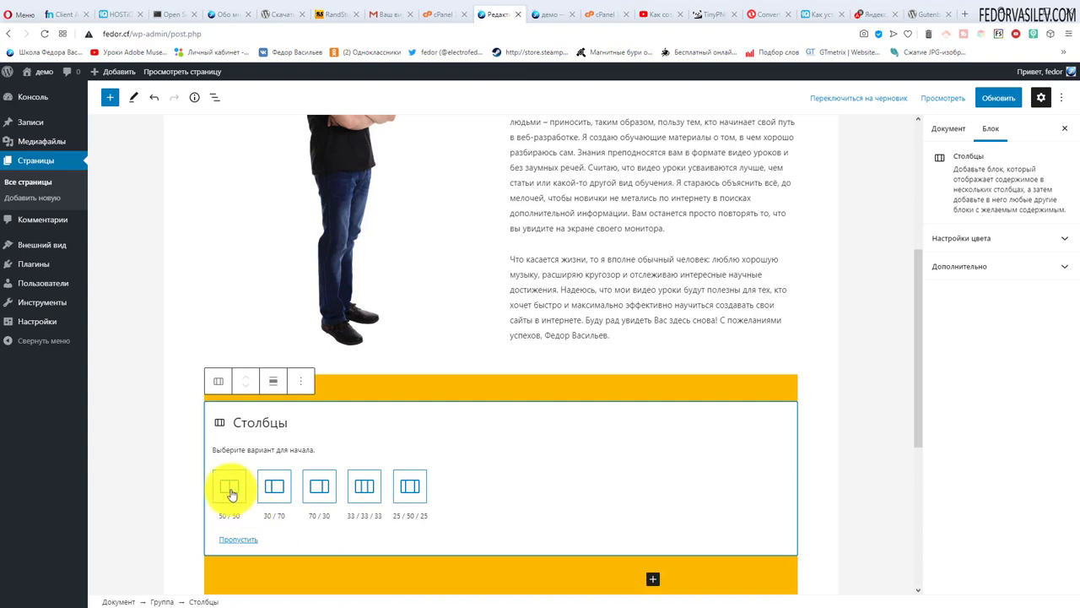
pyautogui.click(368, 488)
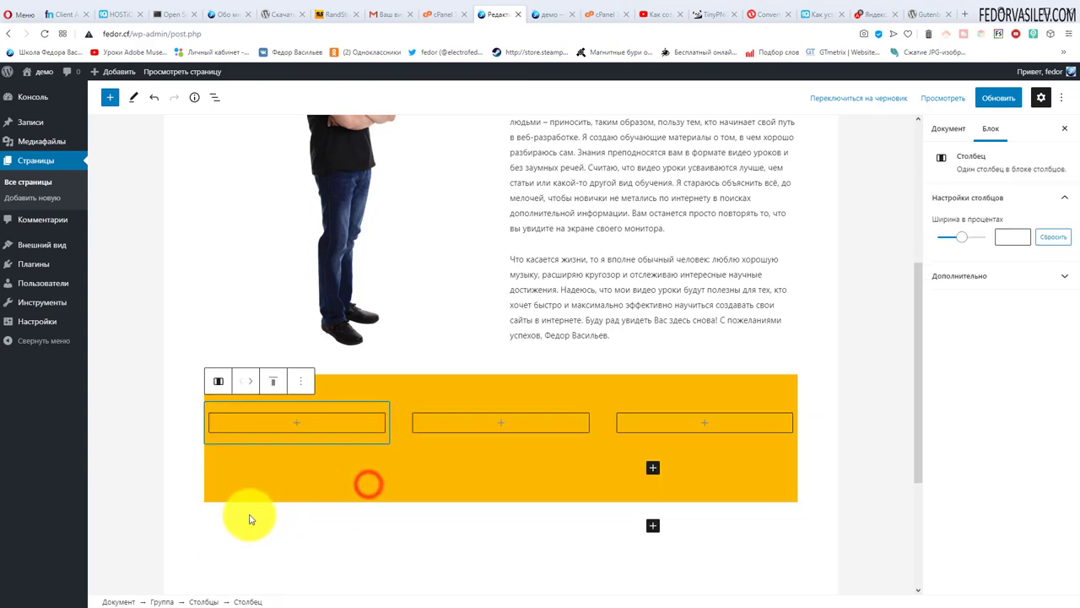
# Step: Insert an Изображение block in the first column of the coloured group and fill it with курс-коробка.png from the media library
pyautogui.click(296, 423)
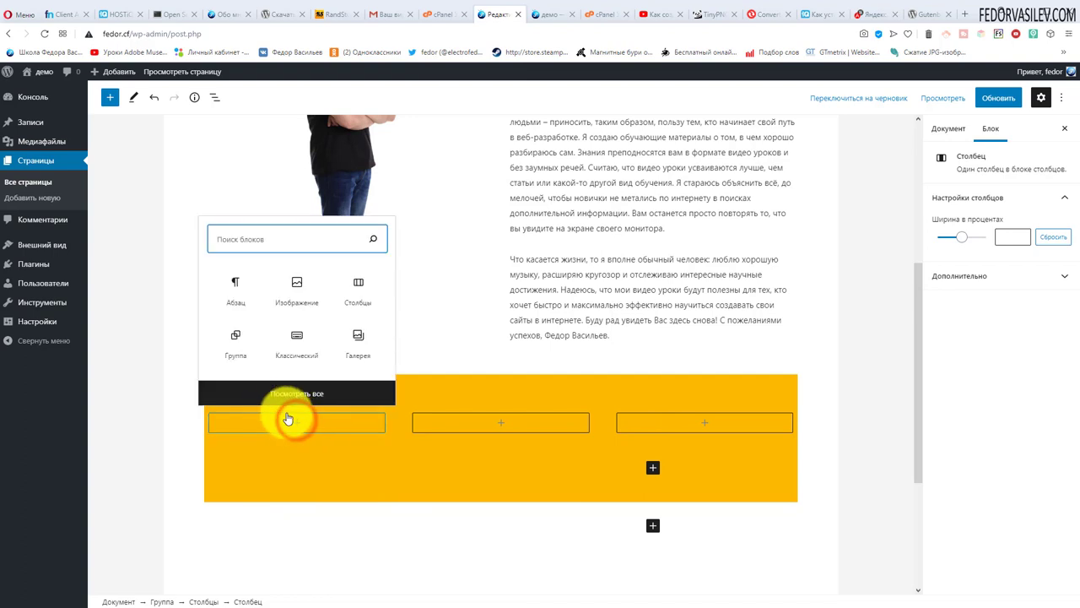
pyautogui.click(290, 296)
pyautogui.click(244, 508)
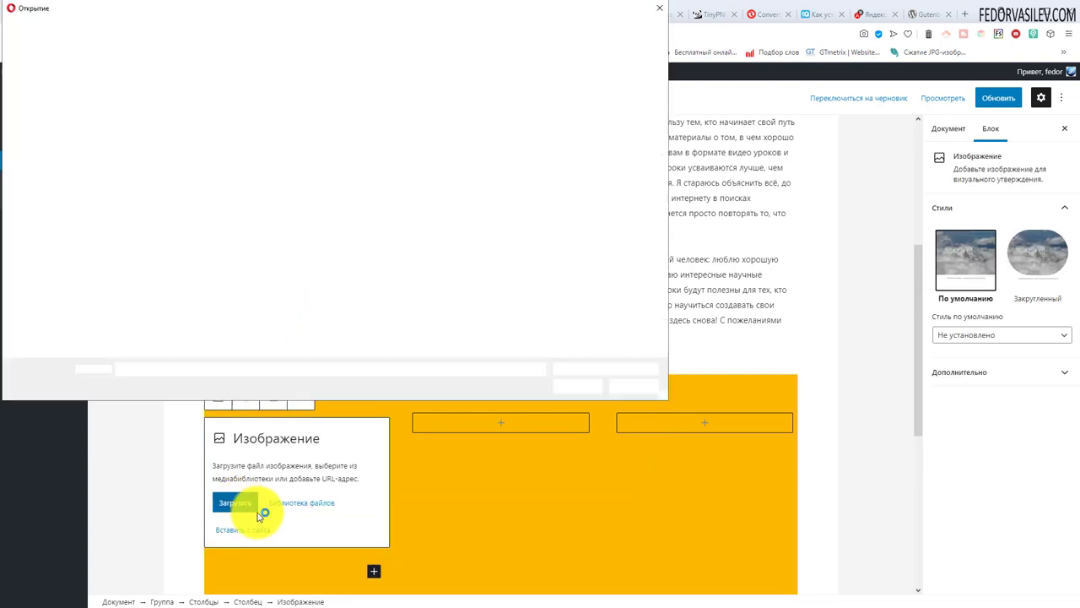
pyautogui.press('Escape')
pyautogui.scroll(-1, 314, 309)
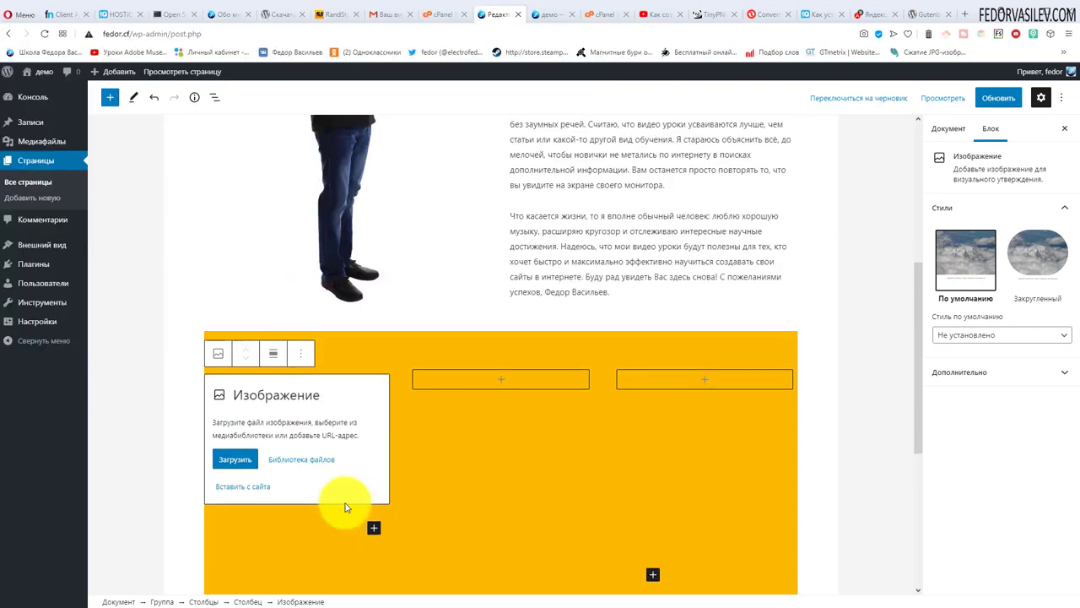
pyautogui.click(281, 459)
pyautogui.click(550, 237)
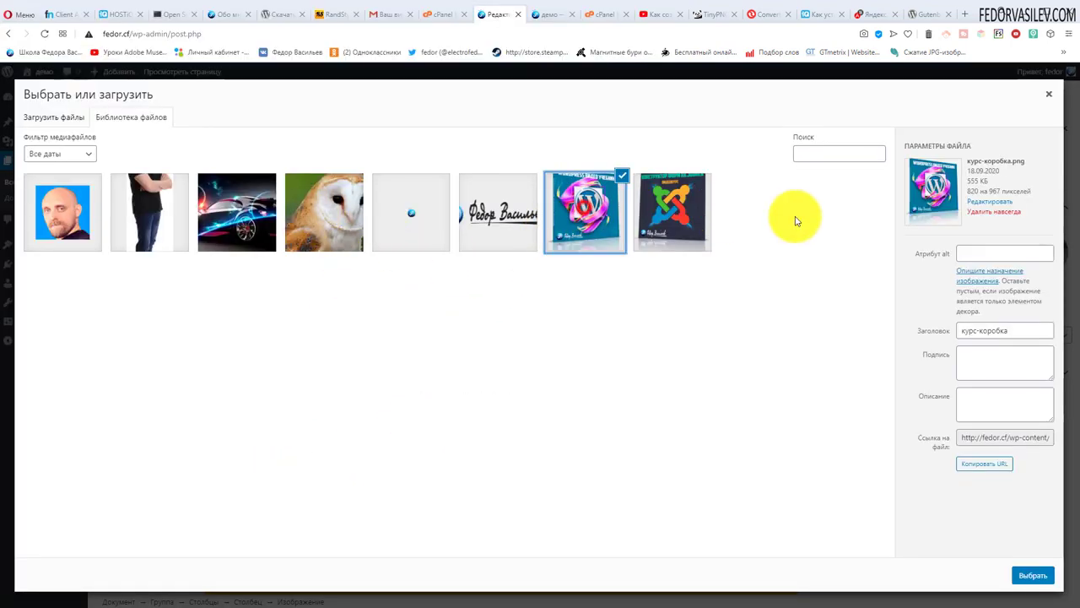
pyautogui.click(1021, 575)
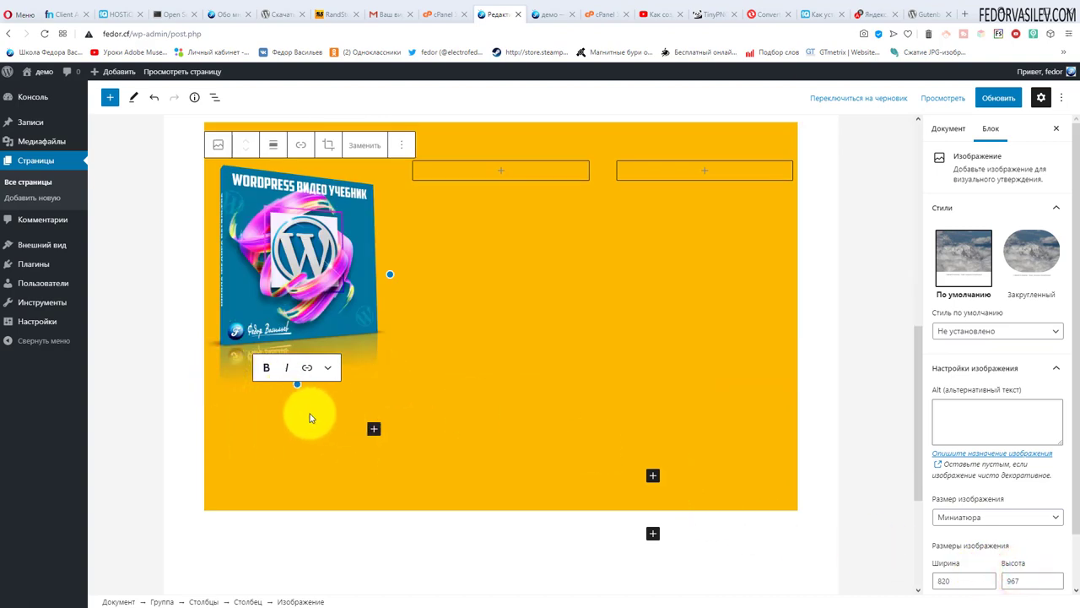
# Step: Add a Кнопки block beneath the course box image in the first column and label the button "скачать"
pyautogui.click(374, 431)
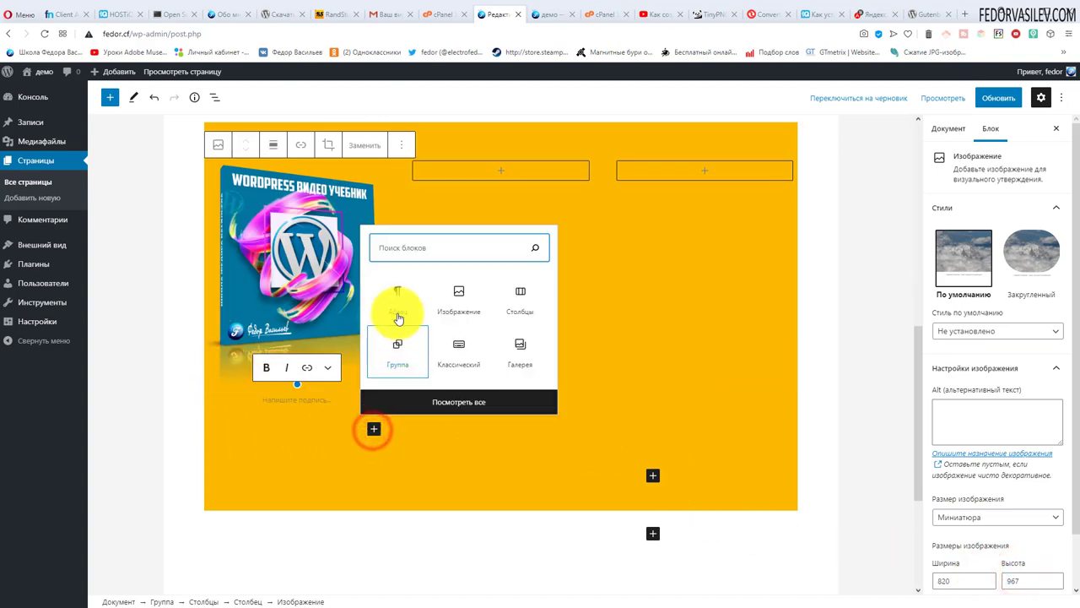
pyautogui.click(405, 245)
pyautogui.write('кно')
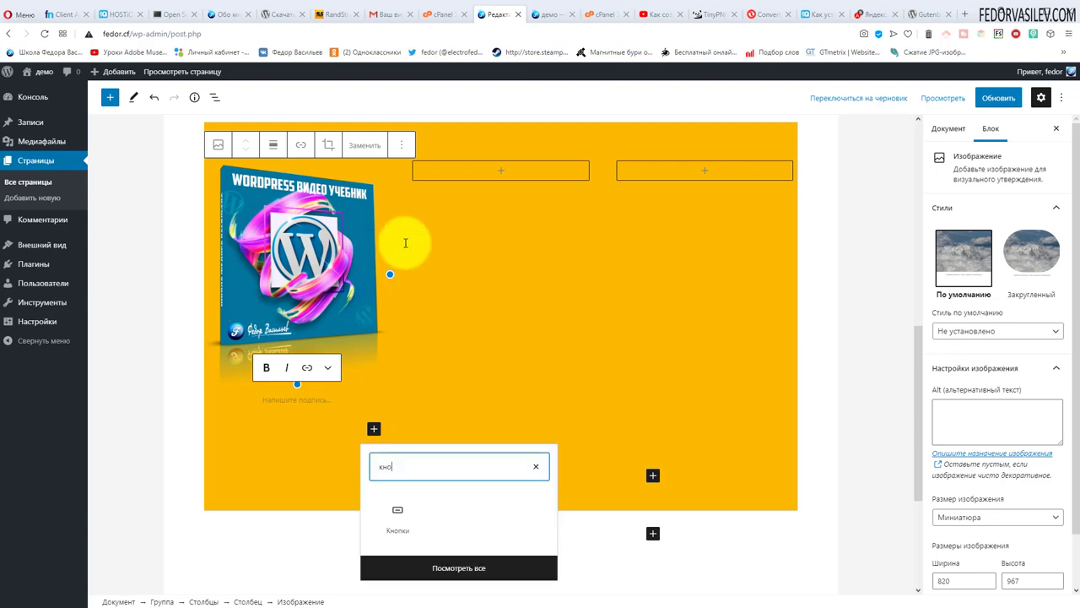
pyautogui.write('п')
pyautogui.click(397, 517)
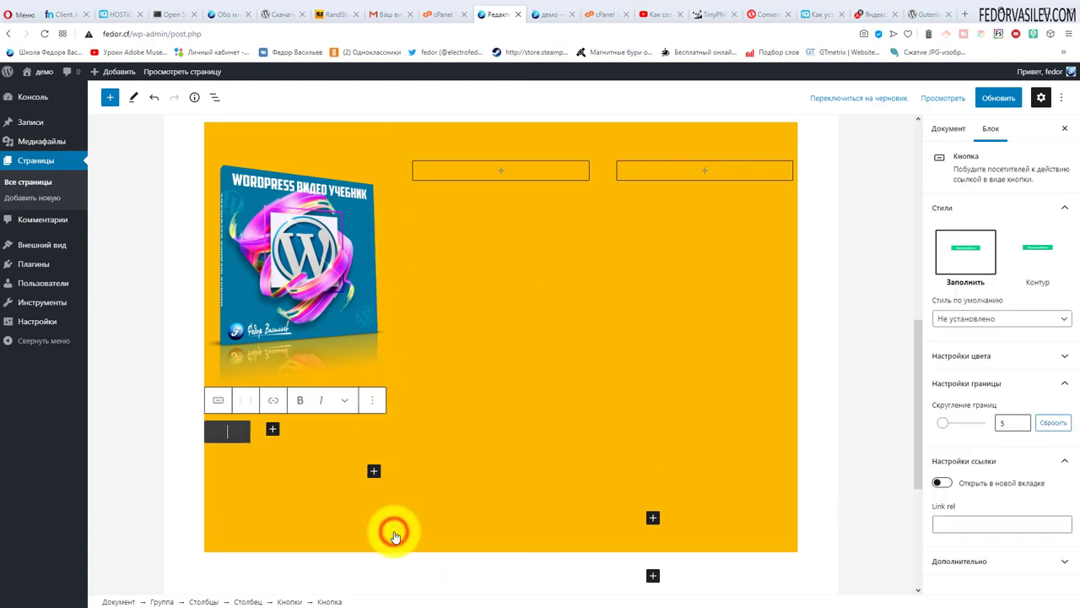
pyautogui.write('скачать')
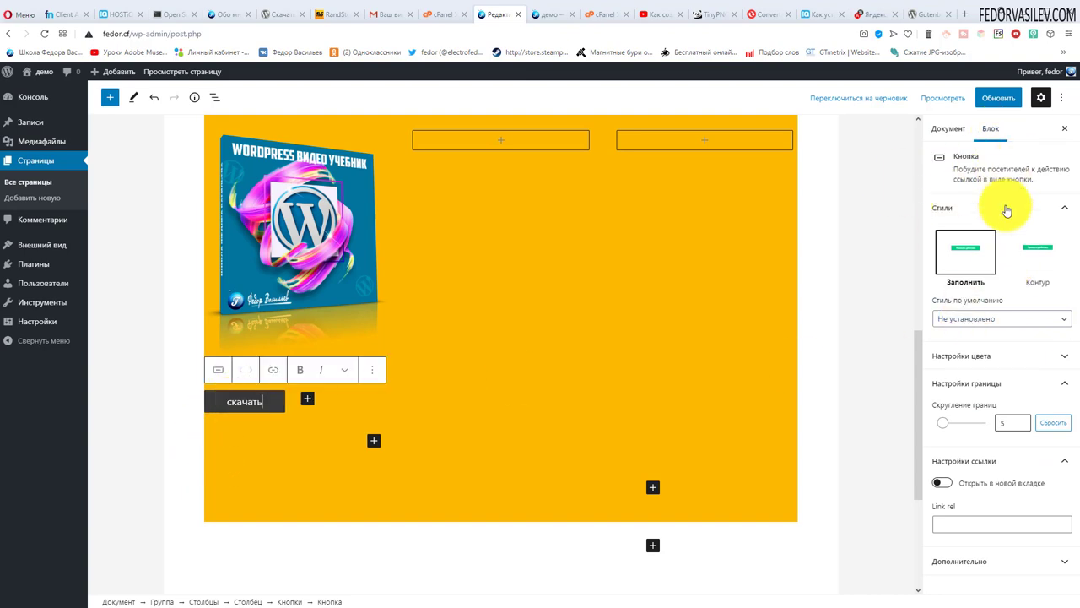
# Step: Set the button's default style to Заполнить and its border rounding to 13, and review its colour and link settings
pyautogui.click(1037, 248)
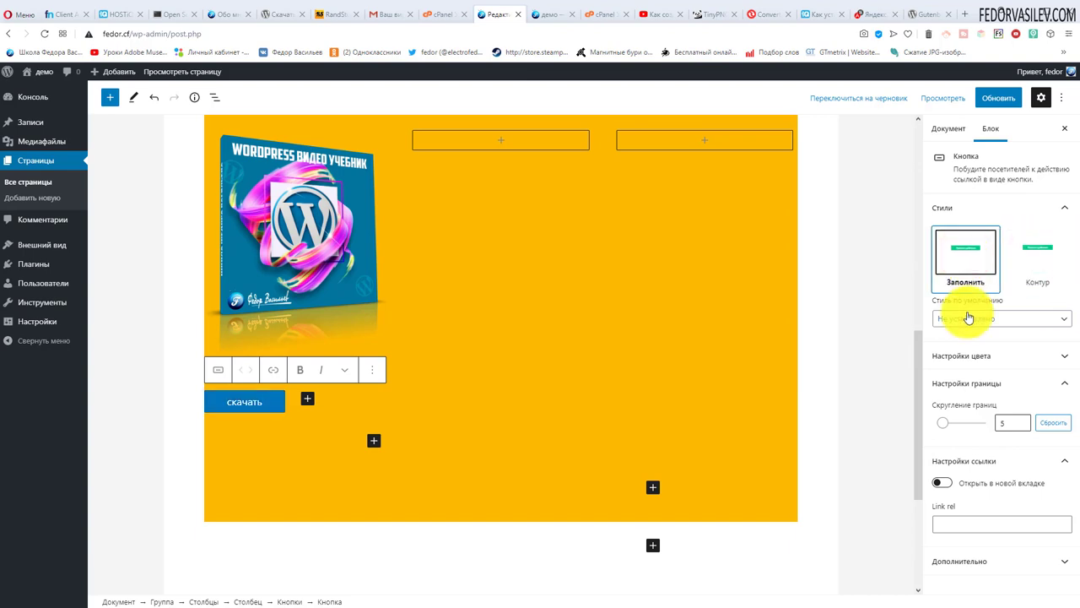
pyautogui.click(970, 344)
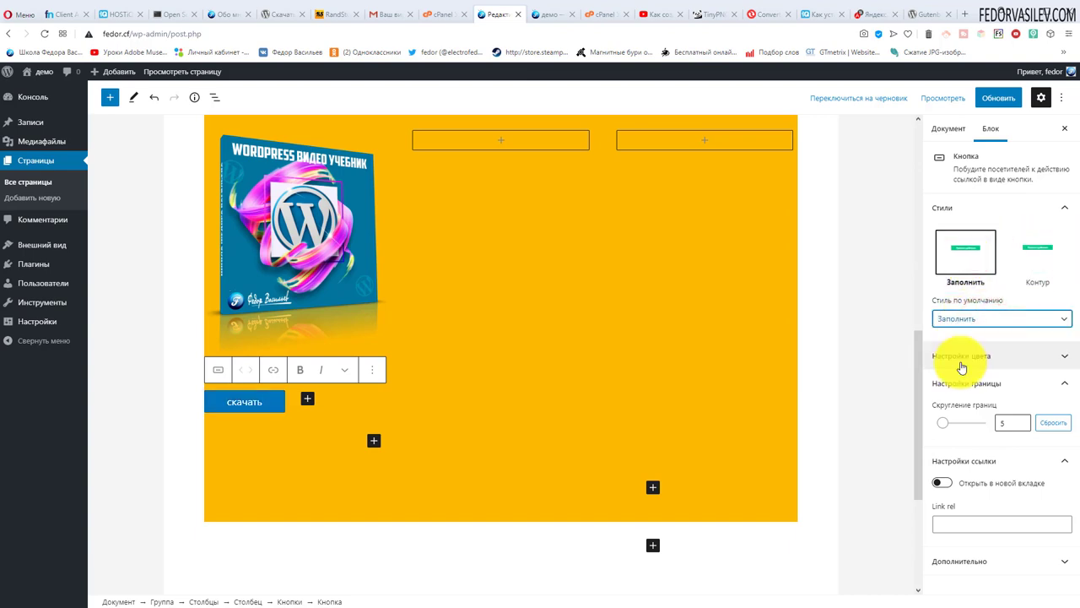
pyautogui.click(971, 357)
pyautogui.scroll(-3, 962, 354)
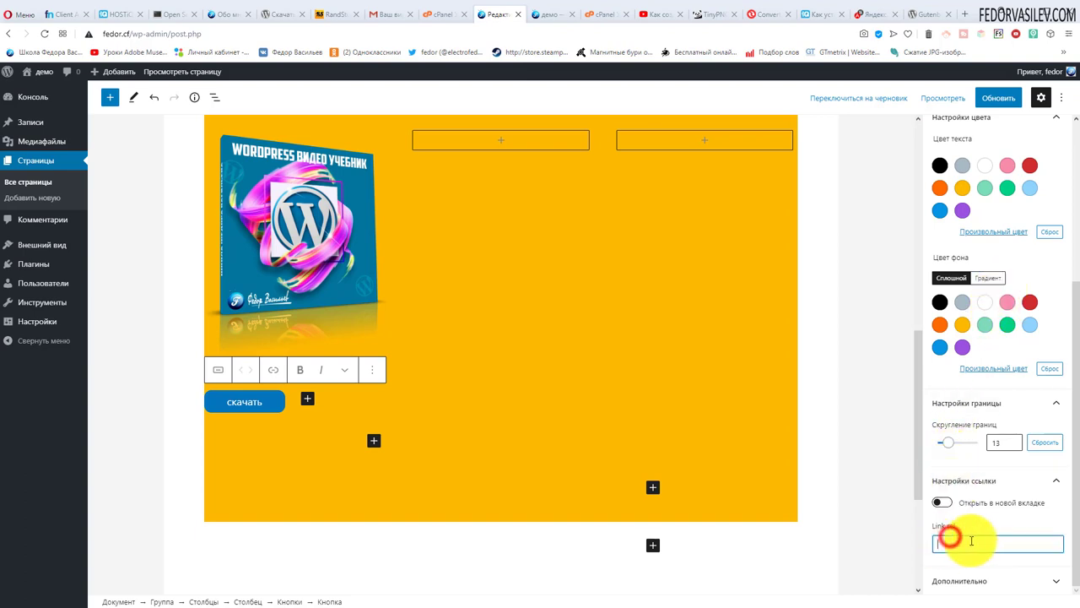
# Step: Check the coloured group on the published page, return to the page editor and set the group's alignment to Во всю ширину
pyautogui.hotkey('ctrl', 'Tab')
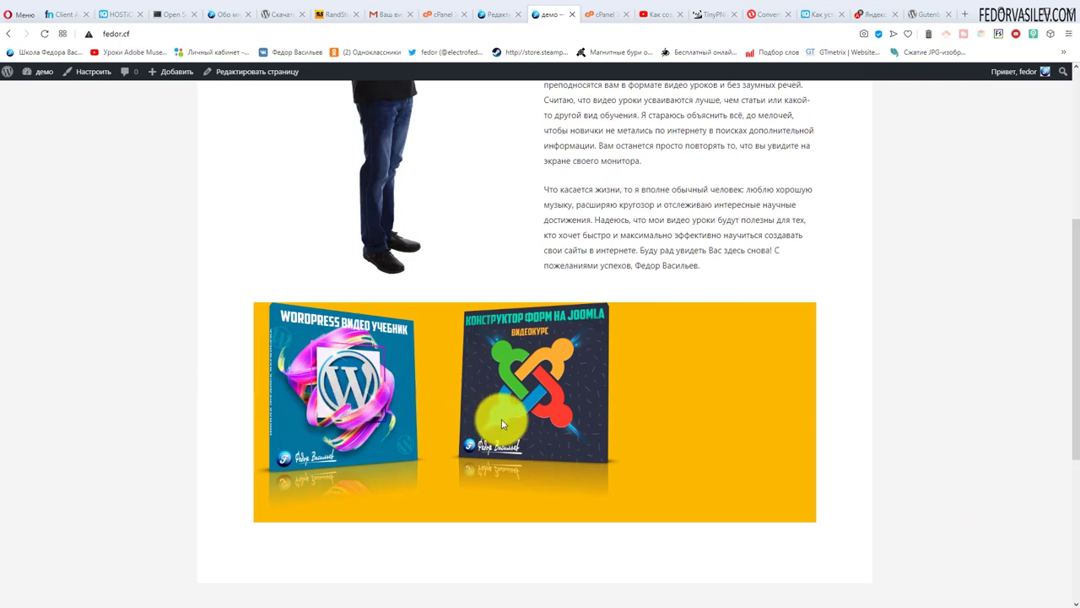
pyautogui.scroll(-2, 723, 374)
pyautogui.scroll(3, 699, 374)
pyautogui.scroll(-2, 692, 375)
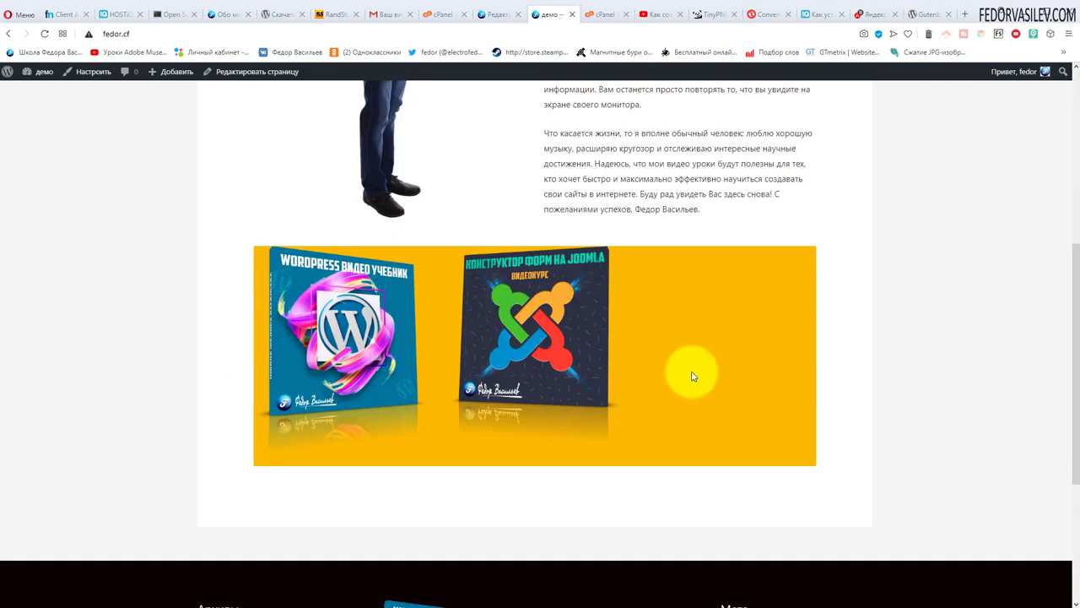
pyautogui.click(492, 14)
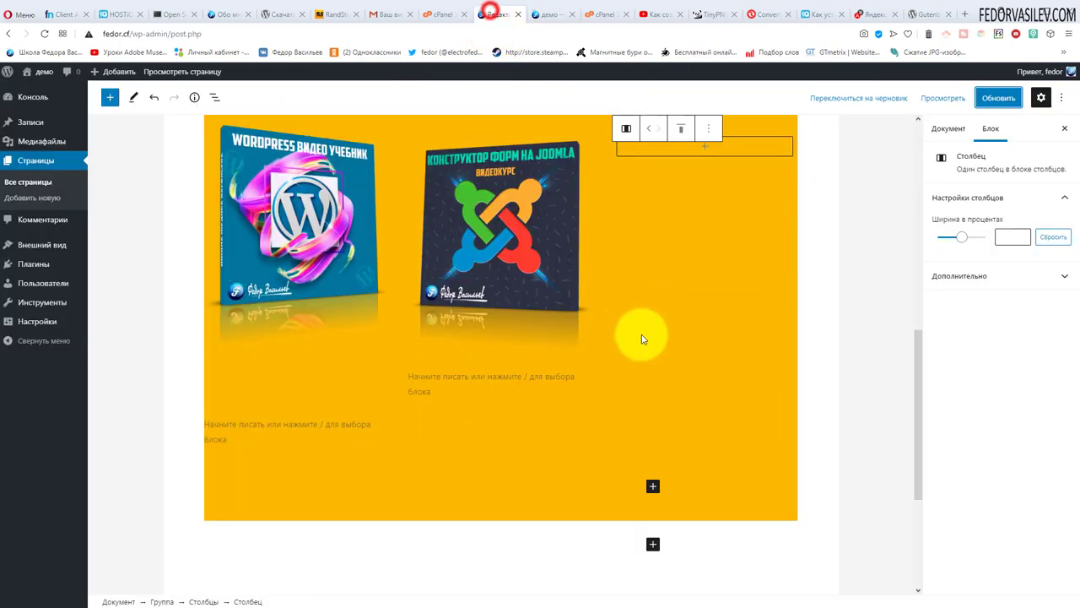
pyautogui.scroll(2, 641, 338)
pyautogui.click(493, 269)
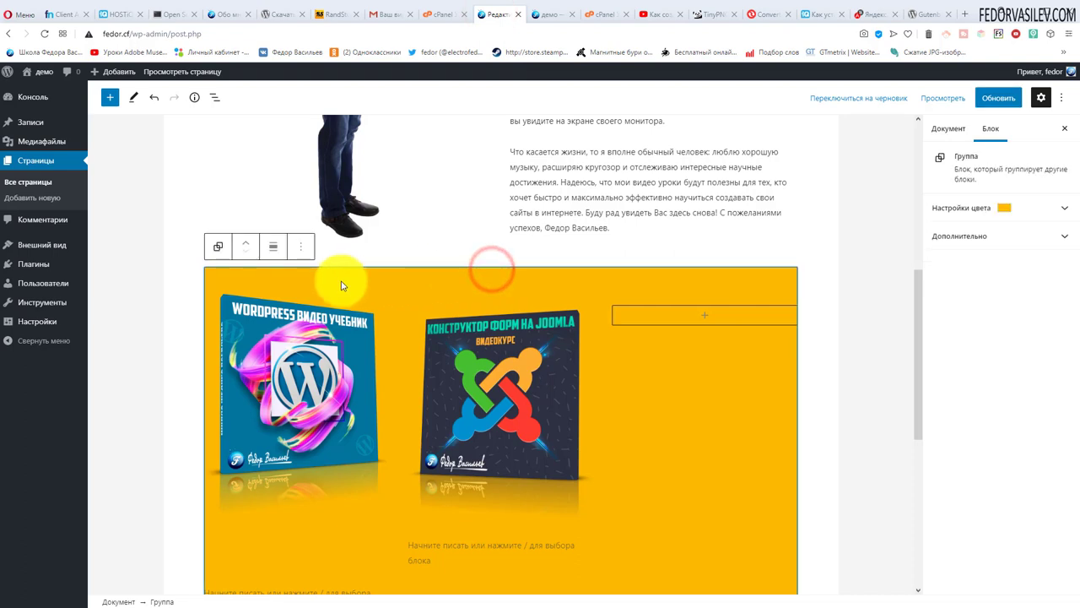
pyautogui.click(276, 249)
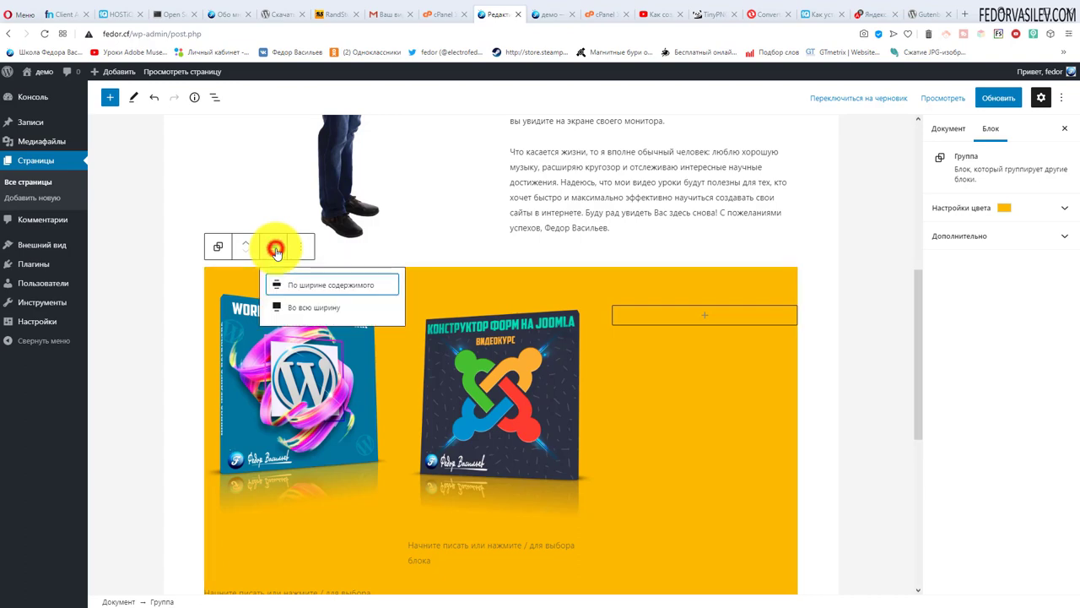
pyautogui.click(297, 306)
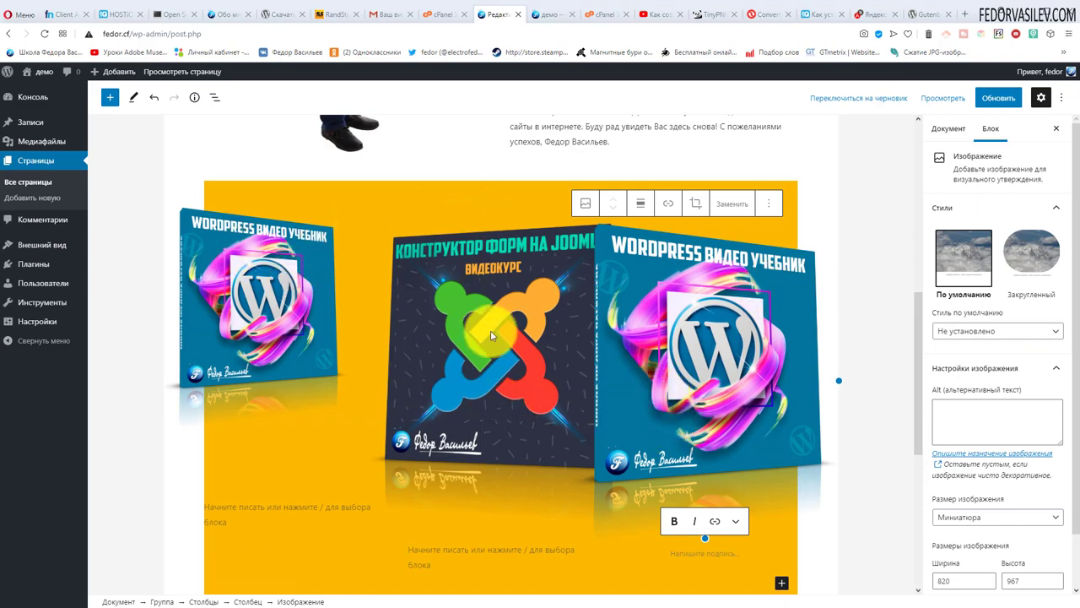
# Step: Examine the published Главная page, comparing the ОБО МНЕ section with the full-width coloured group and its three course images
pyautogui.scroll(3, 365, 332)
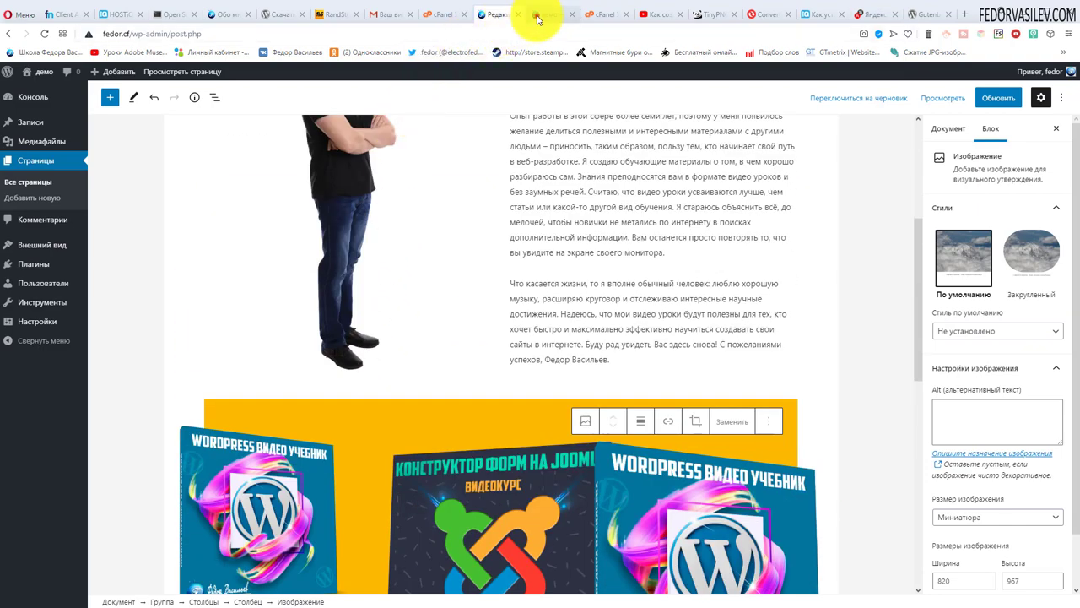
pyautogui.click(537, 17)
pyautogui.scroll(-4, 501, 367)
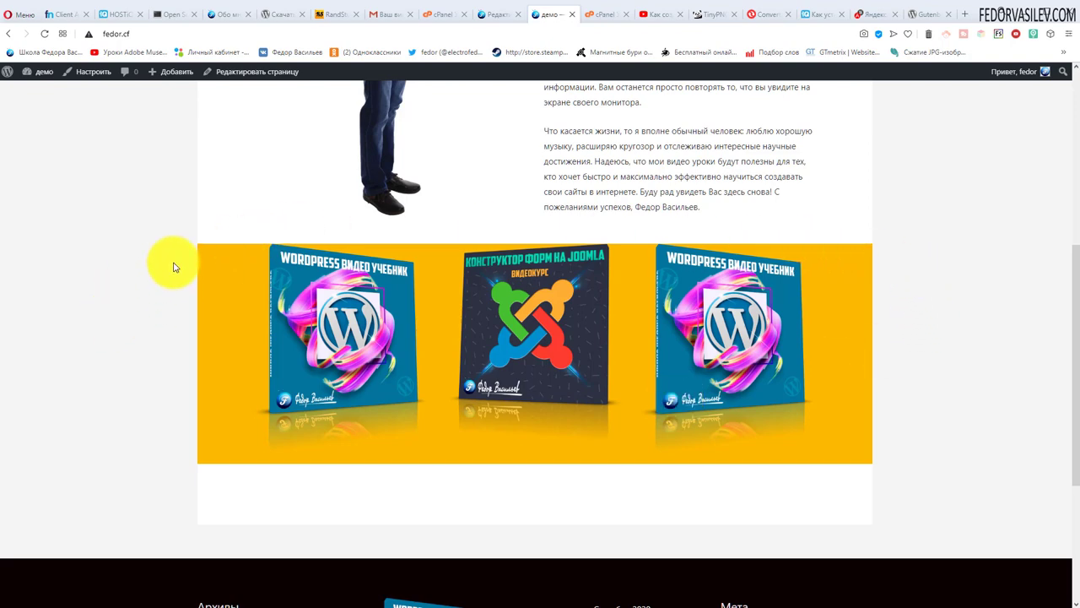
pyautogui.scroll(5, 834, 380)
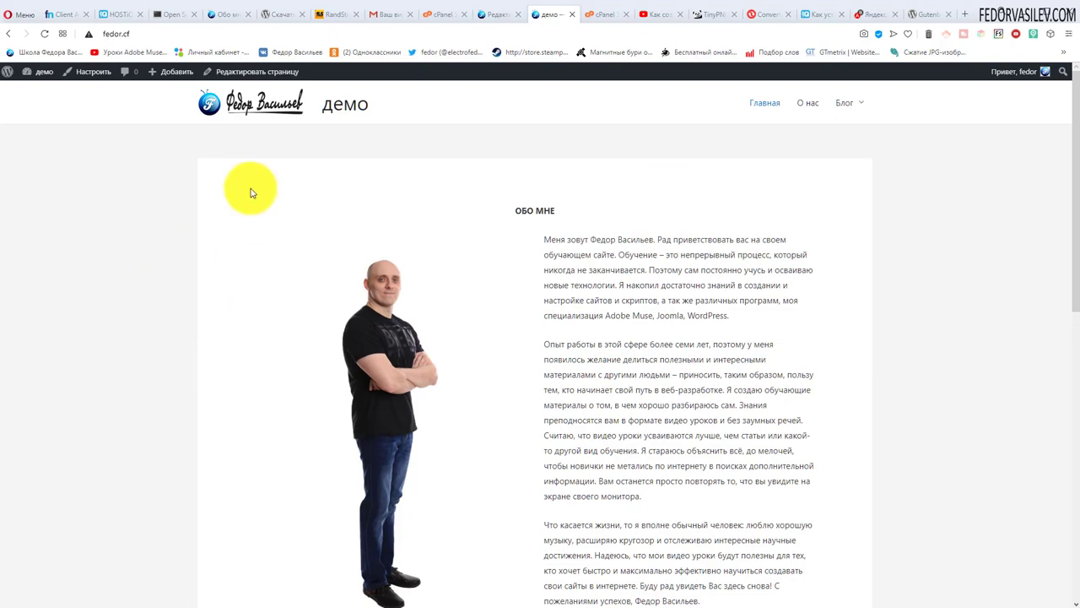
pyautogui.scroll(-5, 833, 162)
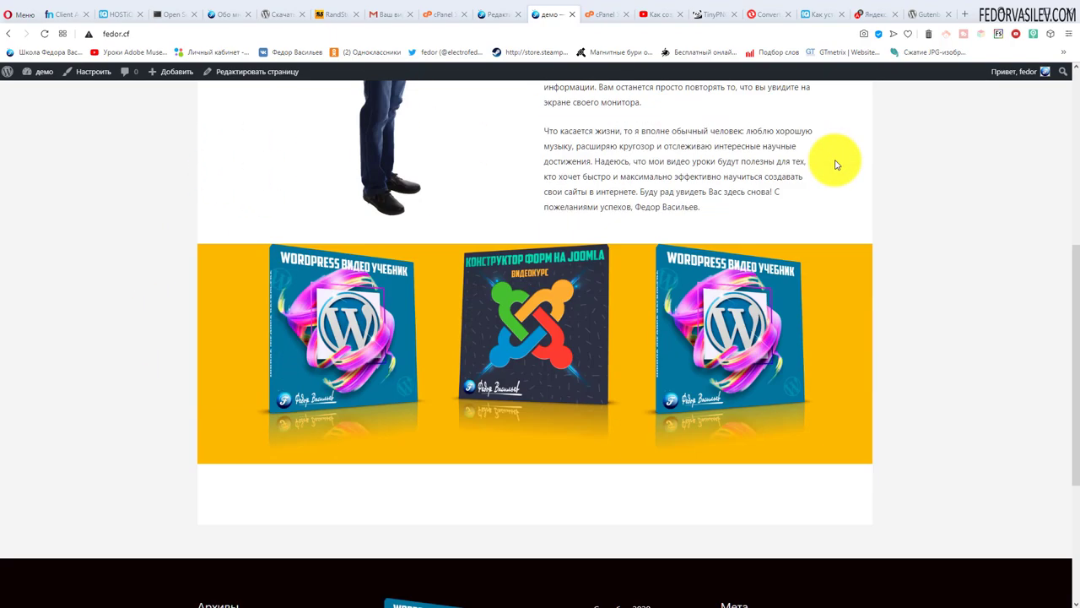
pyautogui.scroll(5, 868, 316)
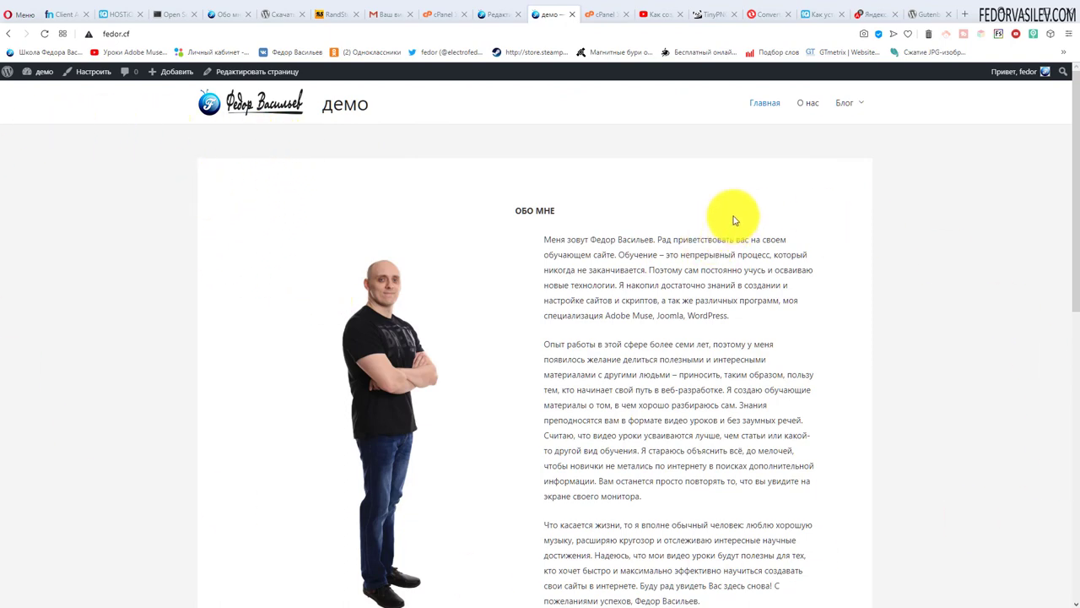
pyautogui.scroll(-3, 511, 428)
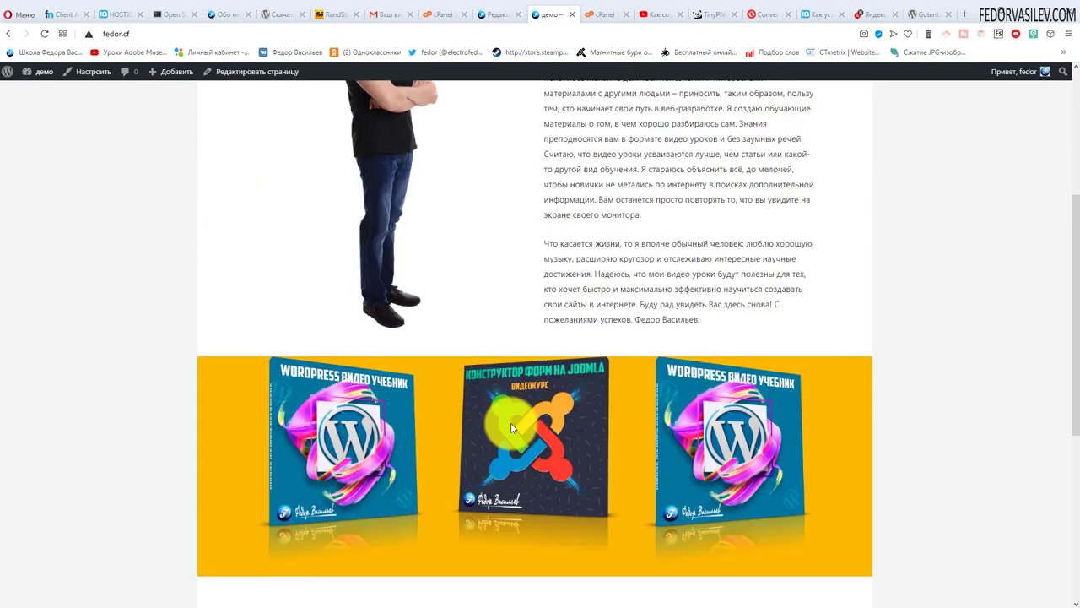
pyautogui.scroll(3, 511, 428)
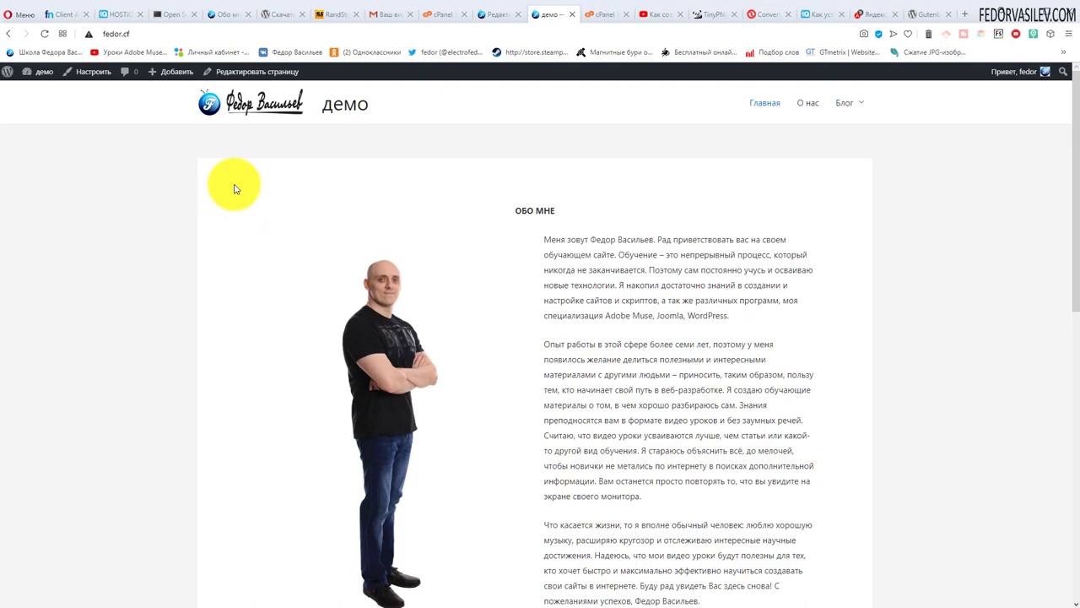
pyautogui.scroll(-4, 235, 189)
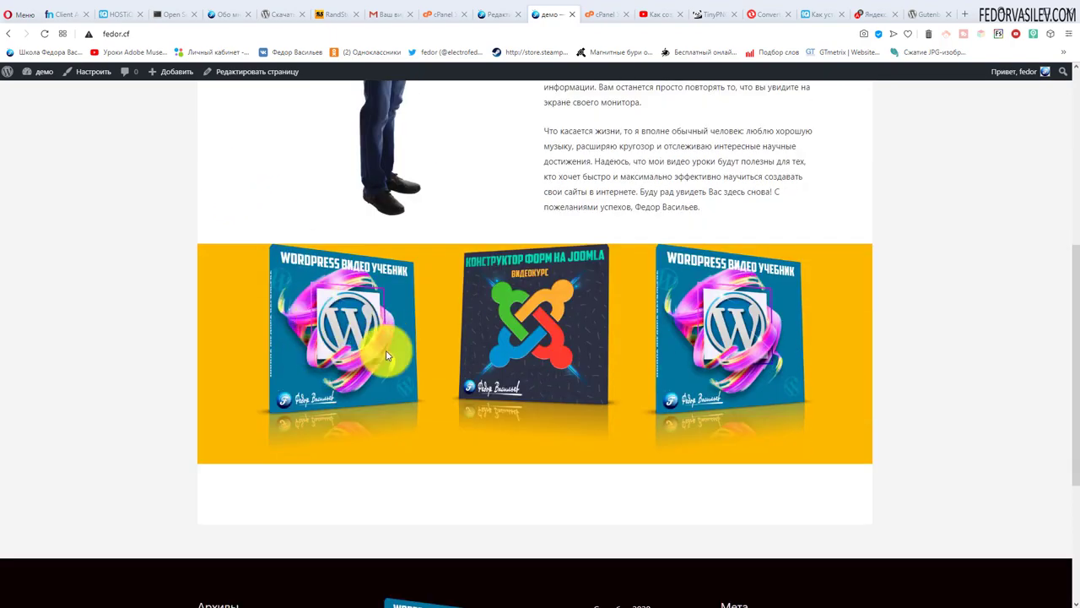
pyautogui.scroll(2, 379, 320)
pyautogui.scroll(-2, 380, 320)
pyautogui.scroll(5, 703, 277)
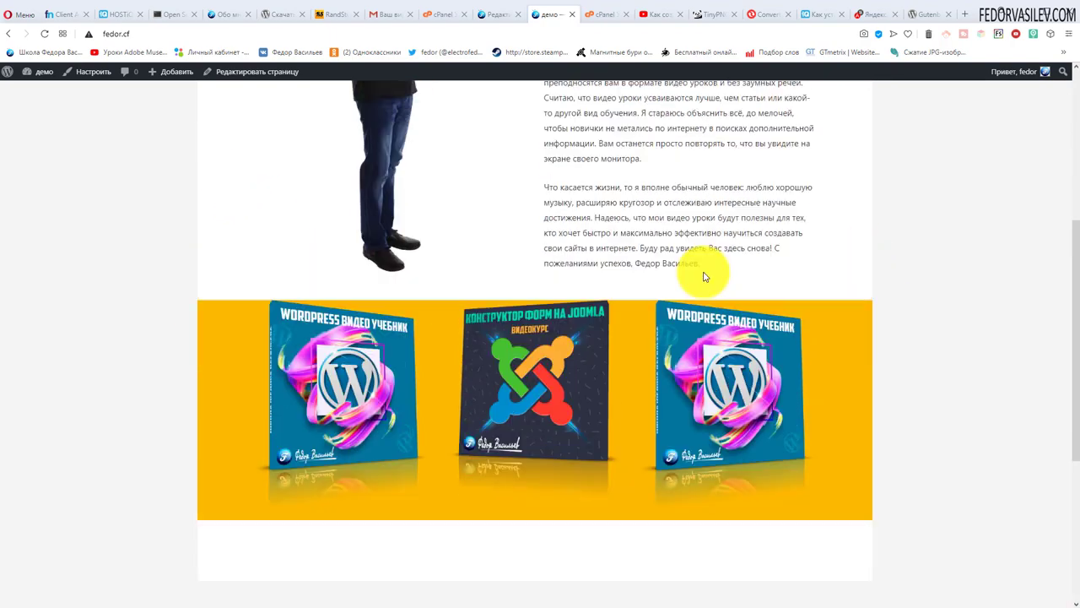
pyautogui.scroll(-4, 487, 315)
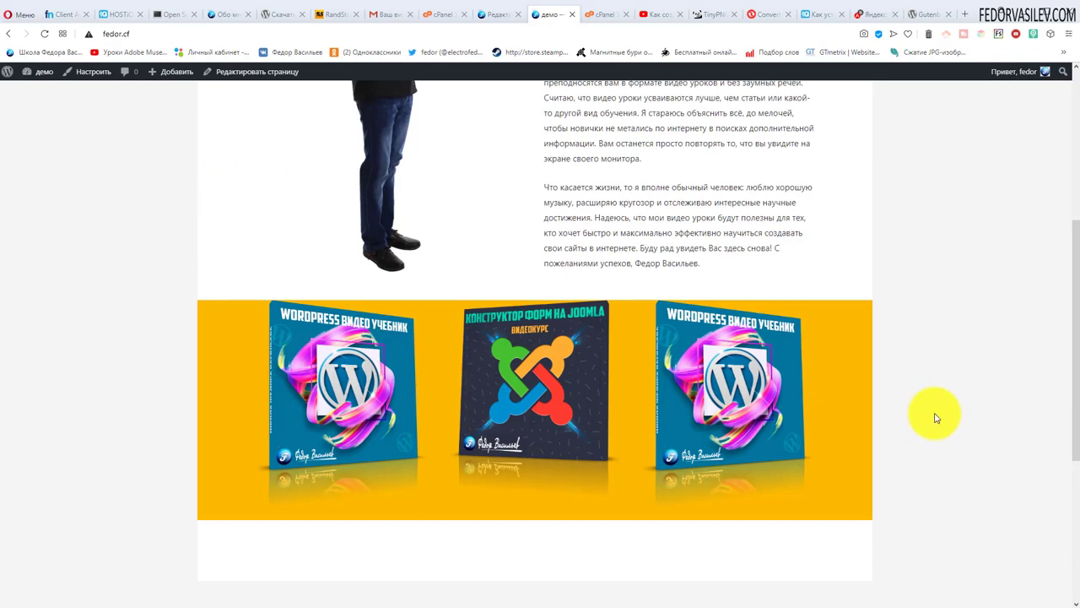
pyautogui.scroll(4, 803, 224)
pyautogui.scroll(-3, 219, 203)
pyautogui.scroll(3, 764, 192)
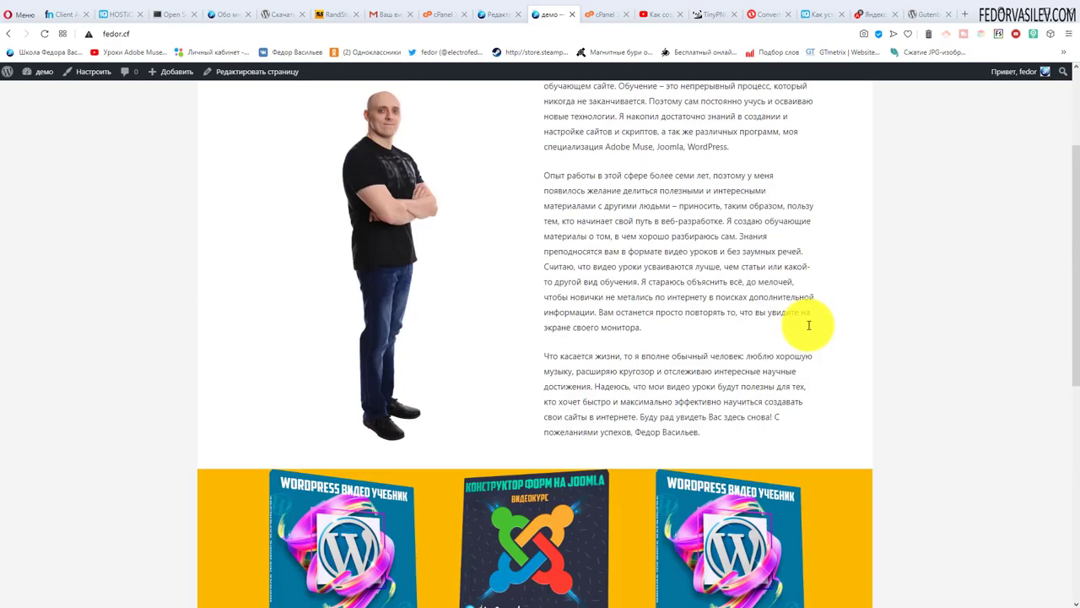
pyautogui.scroll(-5, 800, 201)
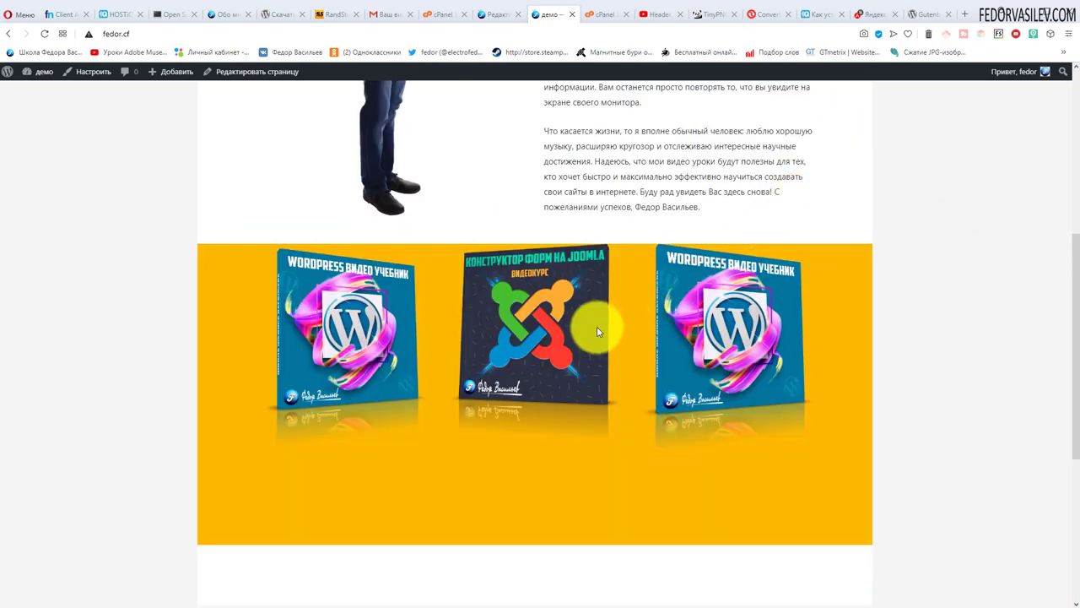
pyautogui.scroll(2, 596, 330)
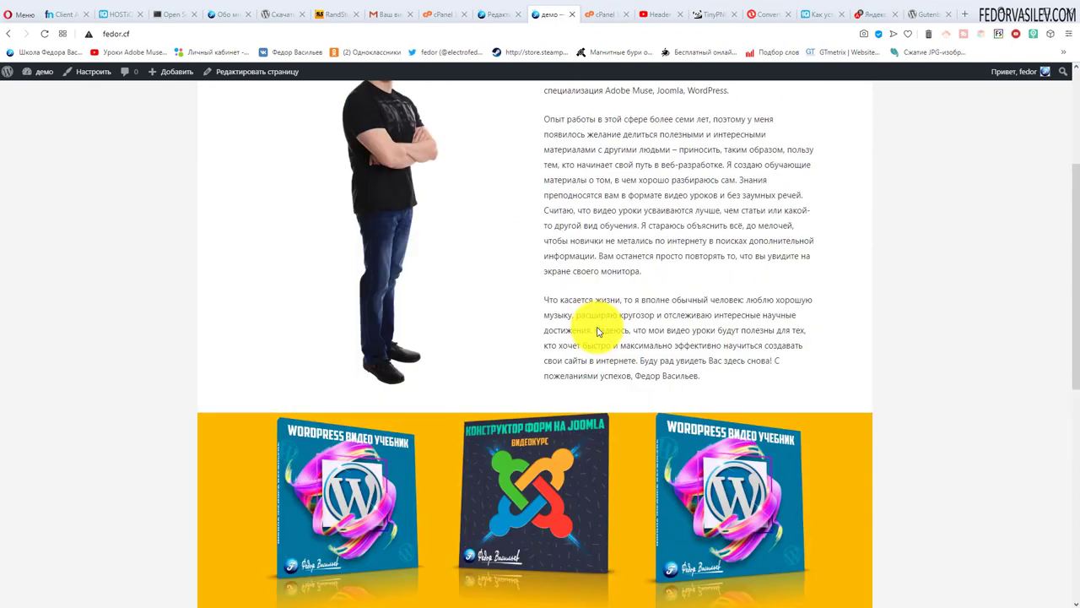
pyautogui.scroll(3, 597, 331)
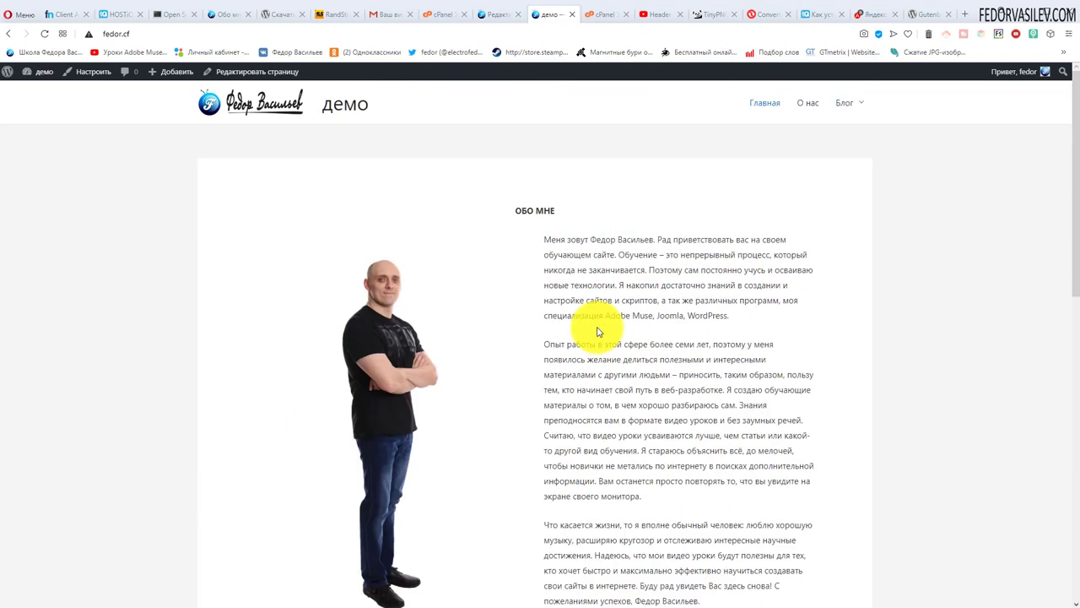
pyautogui.scroll(-3, 596, 331)
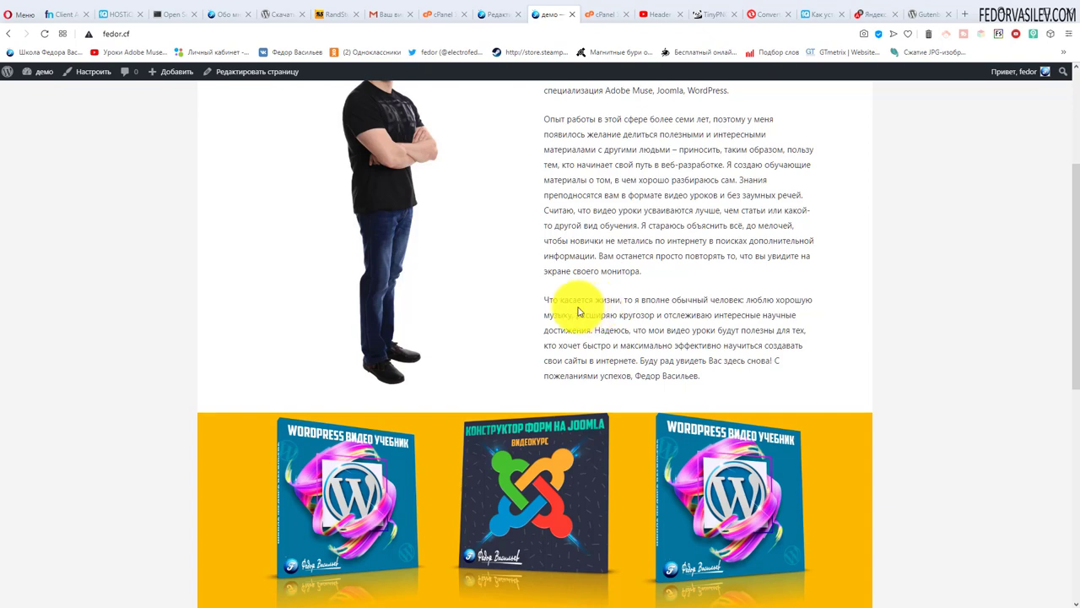
pyautogui.scroll(-2, 578, 312)
pyautogui.scroll(5, 588, 278)
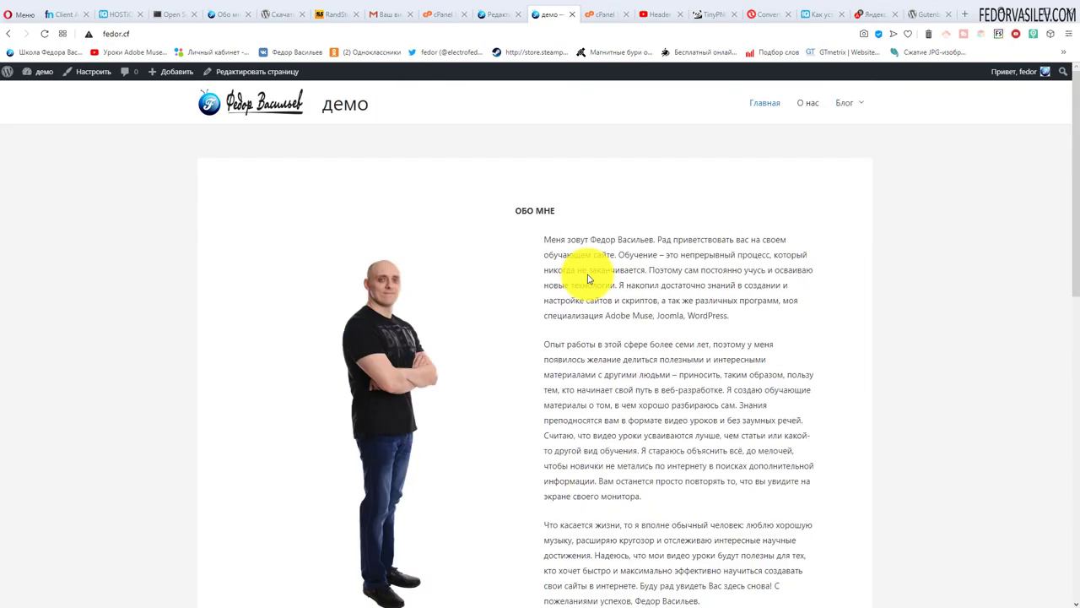
pyautogui.scroll(-6, 589, 278)
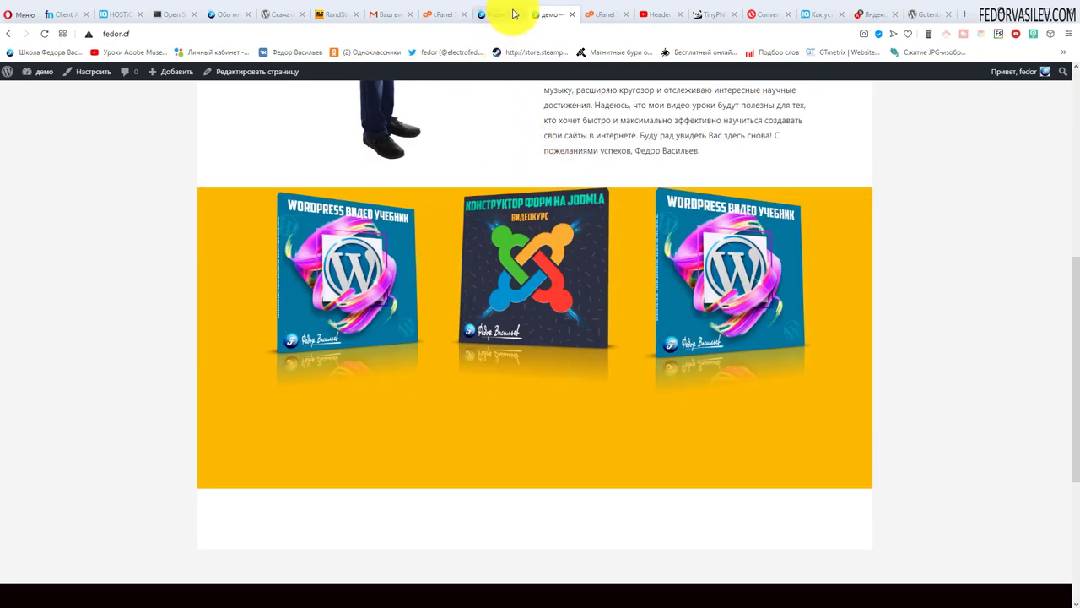
# Step: Return to the page editor, insert a YouTube block beneath the middle column's image and embed the Header and Footer video from its link
pyautogui.click(512, 14)
pyautogui.click(653, 302)
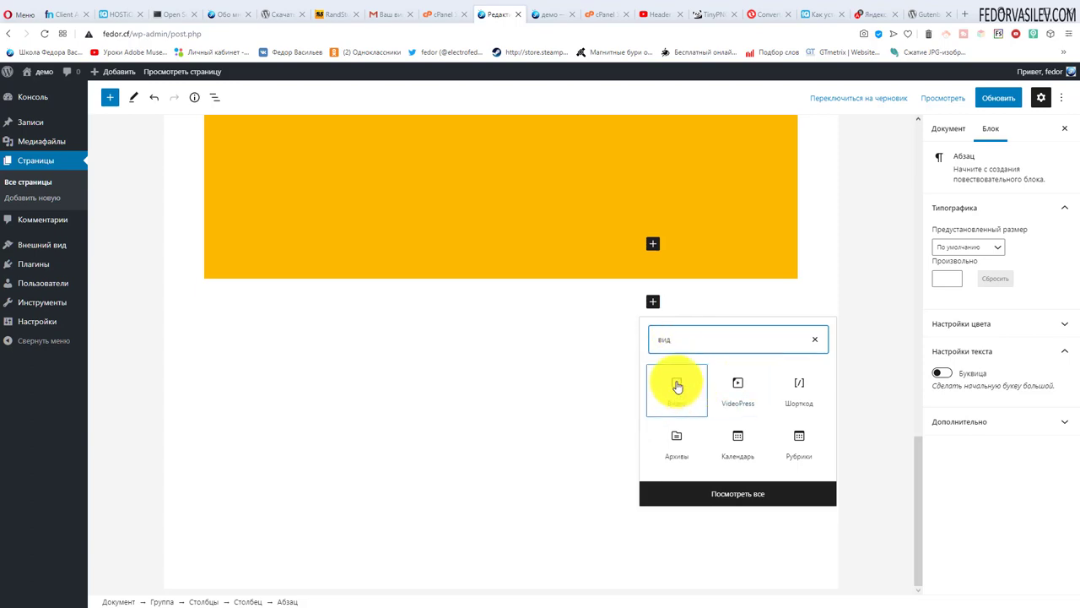
pyautogui.click(736, 496)
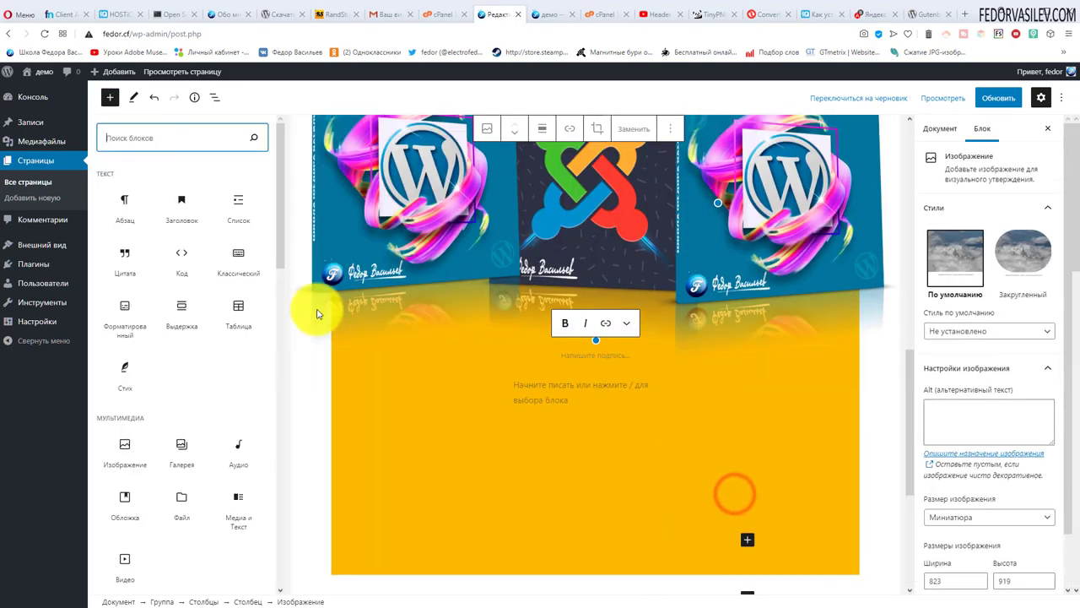
pyautogui.scroll(-5, 190, 285)
pyautogui.scroll(5, 193, 283)
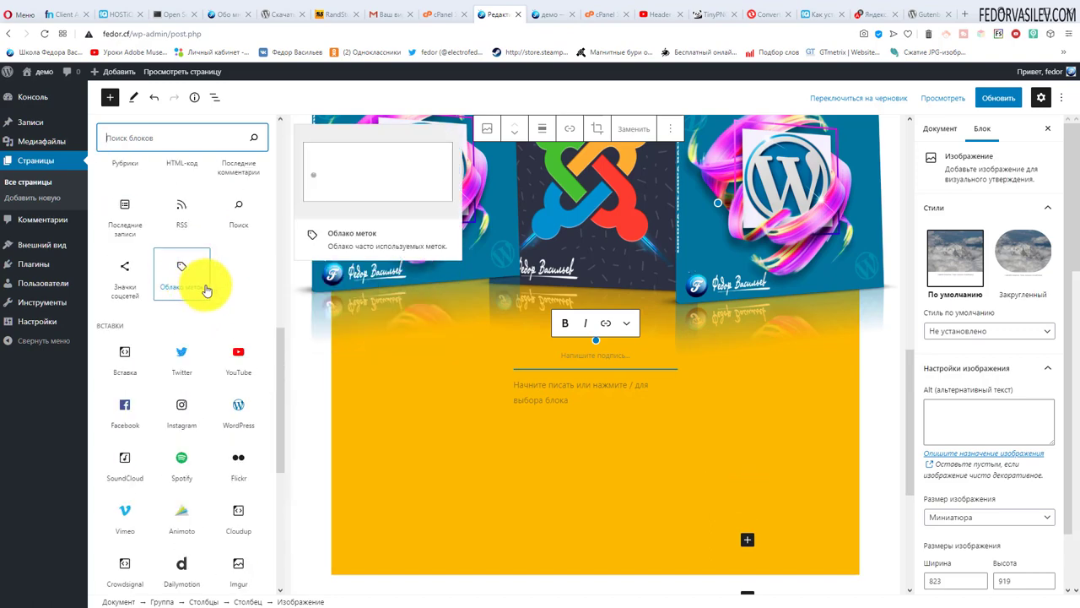
pyautogui.click(240, 365)
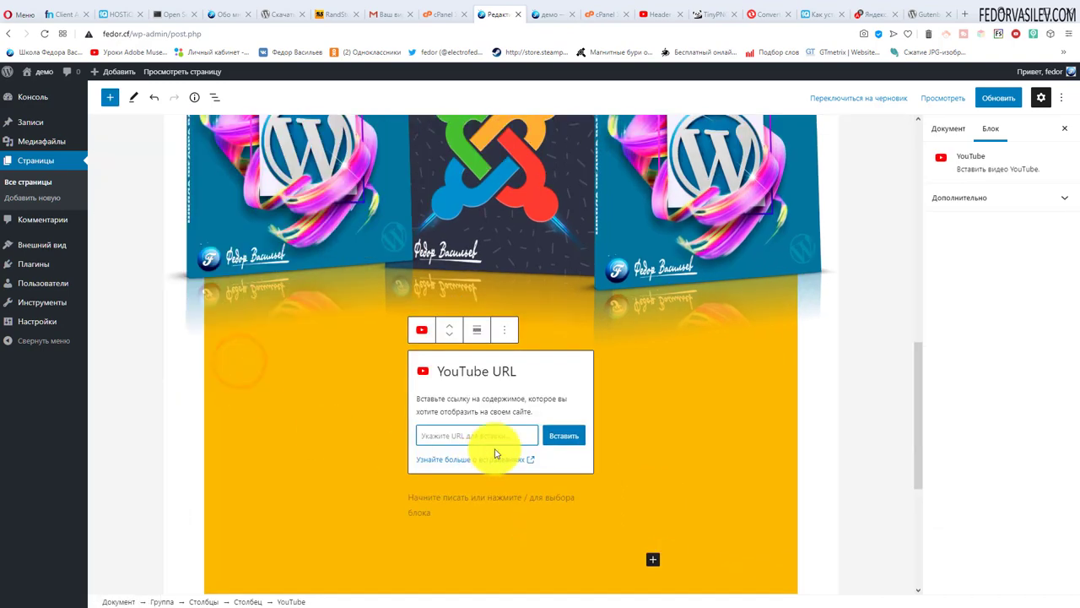
pyautogui.click(557, 436)
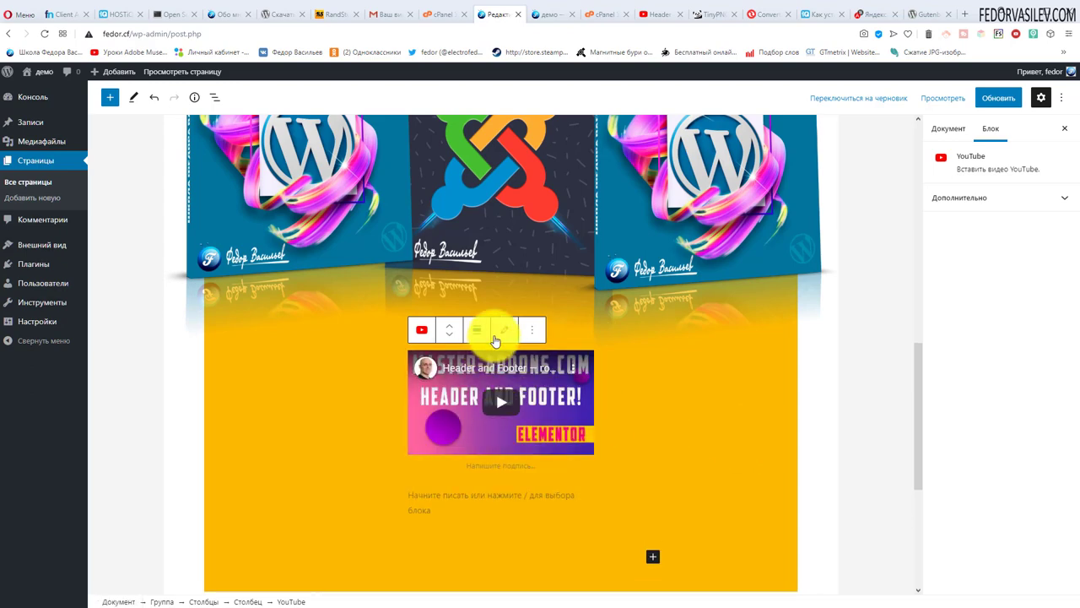
pyautogui.click(502, 478)
pyautogui.click(328, 410)
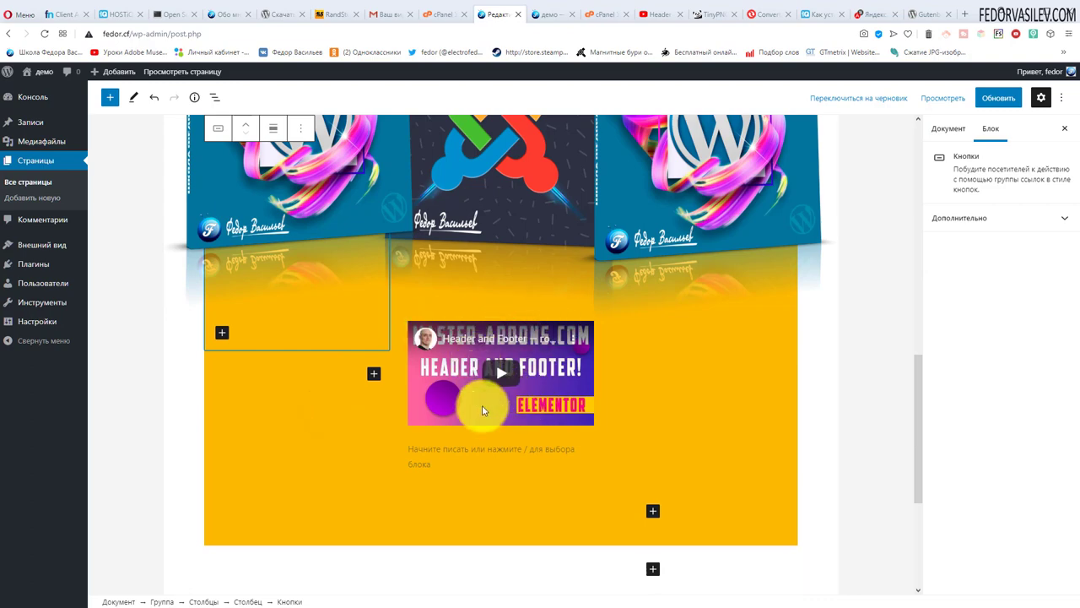
# Step: Remove the YouTube block from the group's middle column
pyautogui.scroll(-2, 609, 343)
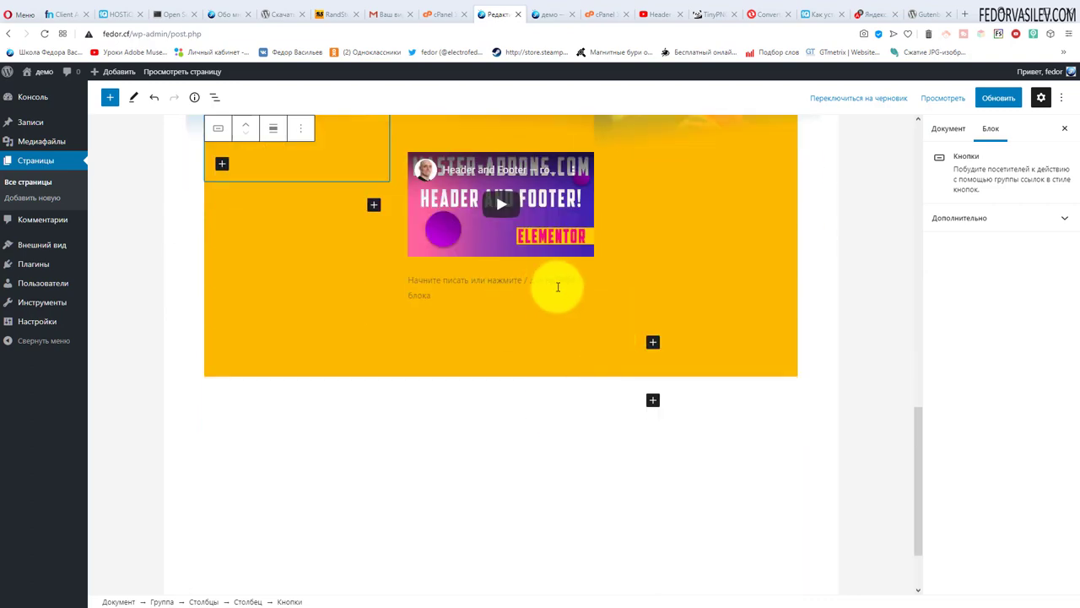
pyautogui.scroll(3, 557, 285)
pyautogui.scroll(-2, 557, 278)
pyautogui.click(572, 262)
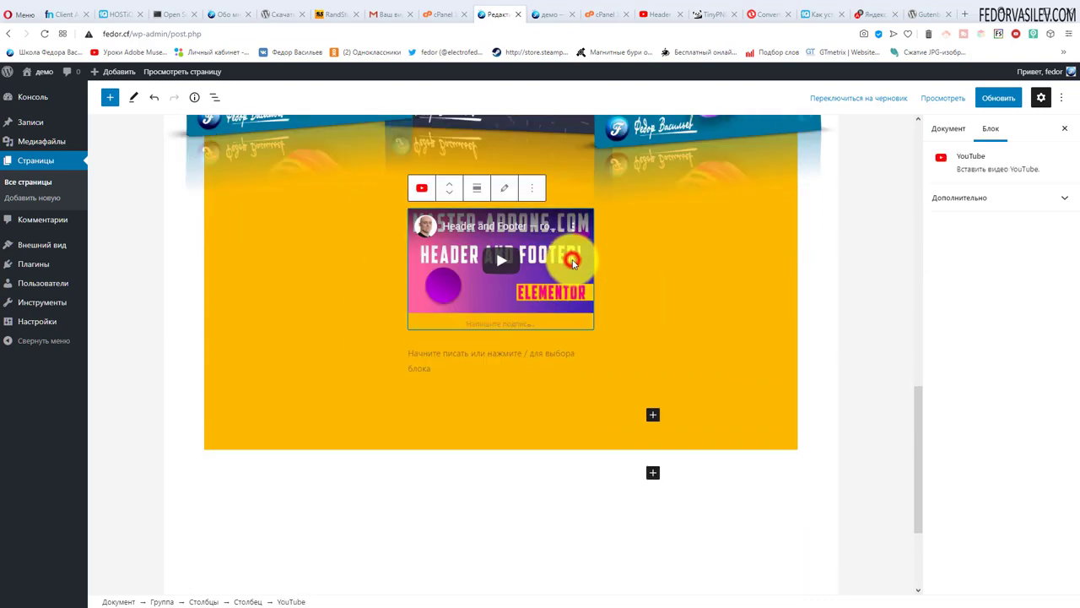
pyautogui.click(532, 188)
pyautogui.click(547, 433)
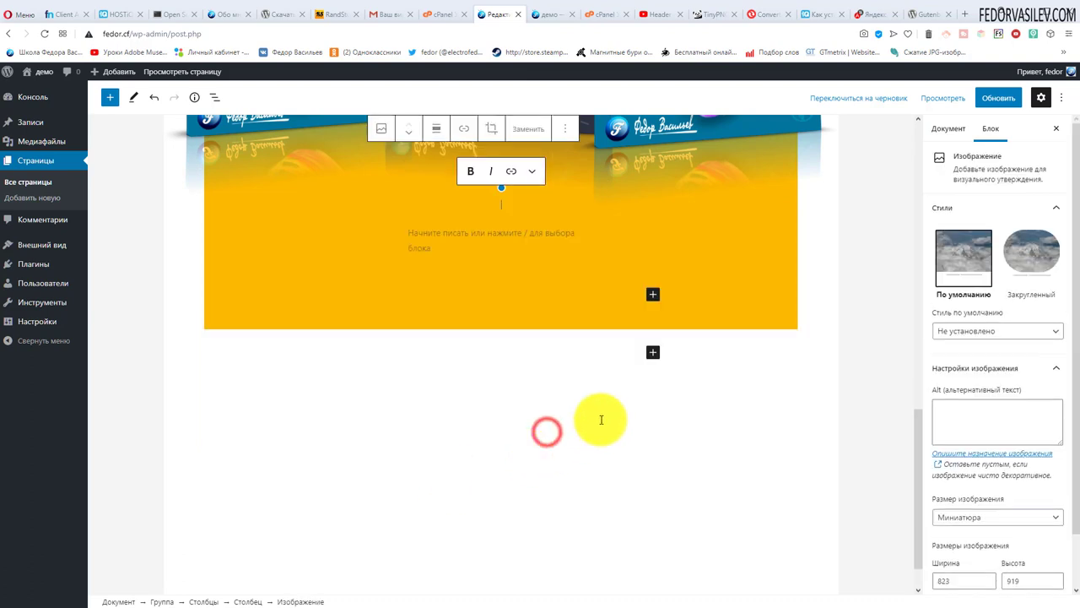
# Step: Add an empty block below the coloured group and paste the YouTube link there to embed the Header and Footer video
pyautogui.click(630, 354)
pyautogui.click(785, 303)
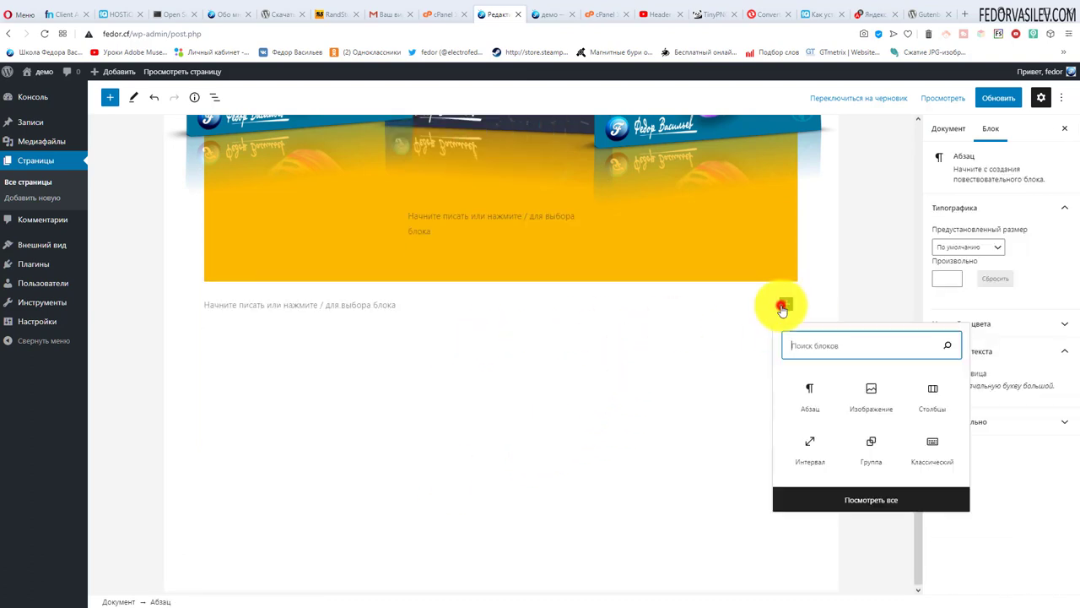
pyautogui.click(353, 303)
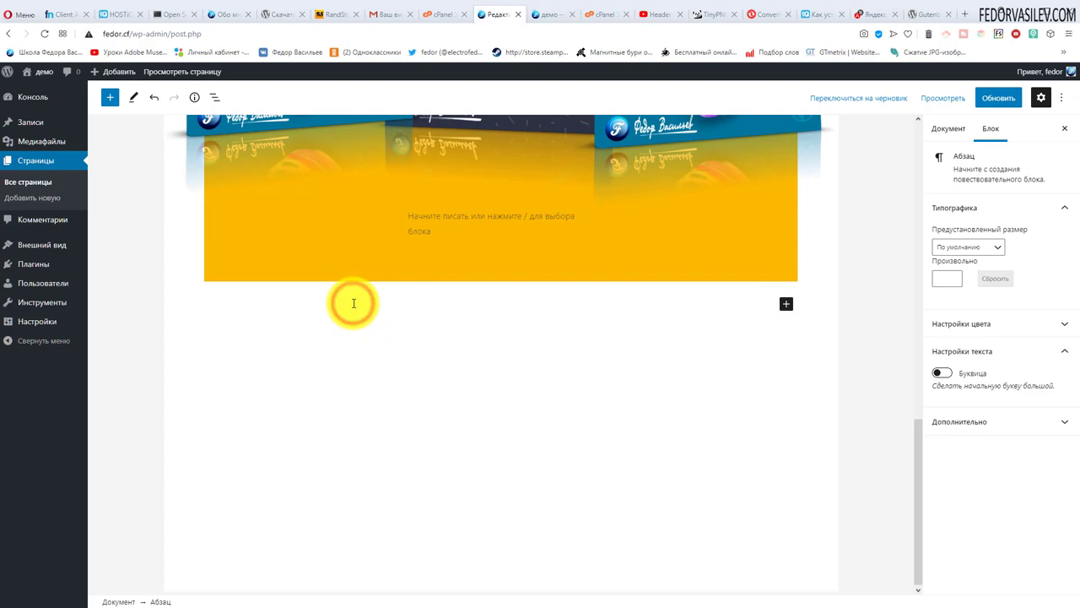
pyautogui.hotkey('ctrl', 'v')
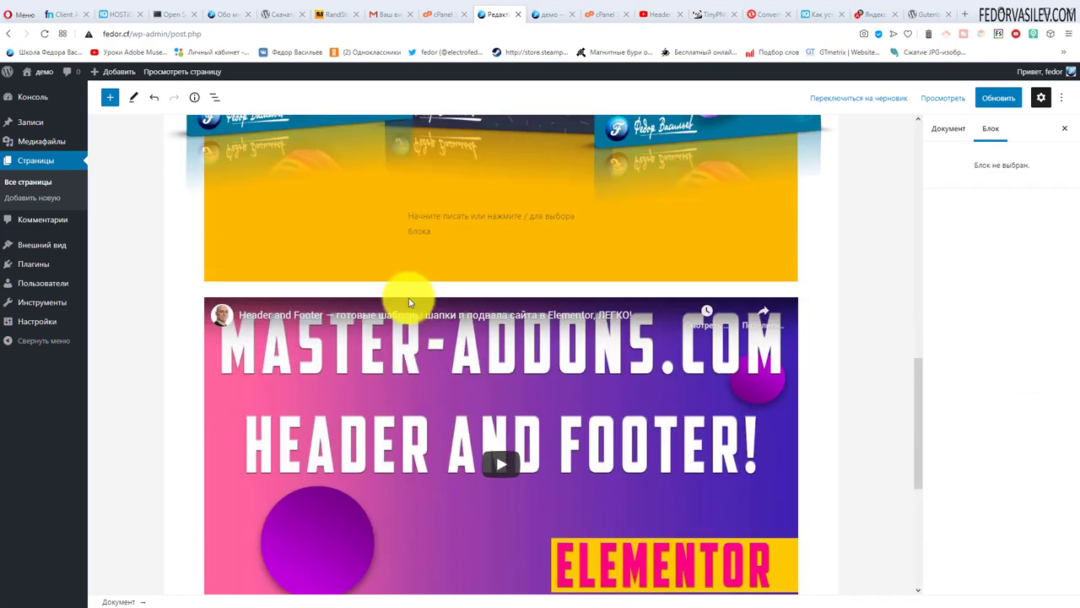
# Step: Reload the published page, examine the embedded video below the coloured group and play it
pyautogui.click(549, 14)
pyautogui.click(44, 34)
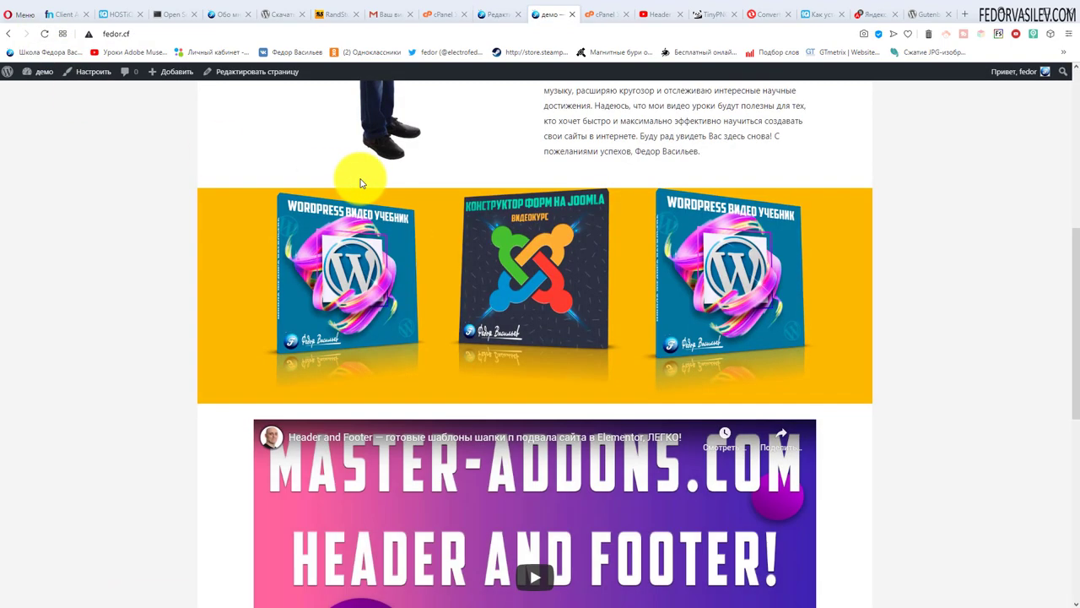
pyautogui.scroll(-3, 492, 355)
pyautogui.scroll(3, 393, 374)
pyautogui.scroll(-2, 410, 337)
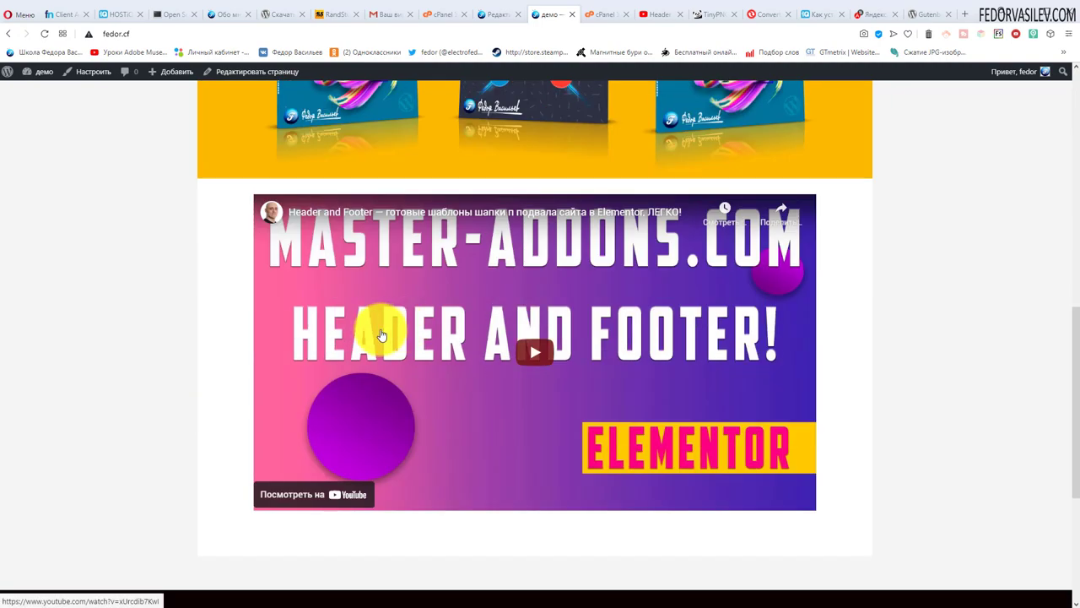
pyautogui.click(533, 353)
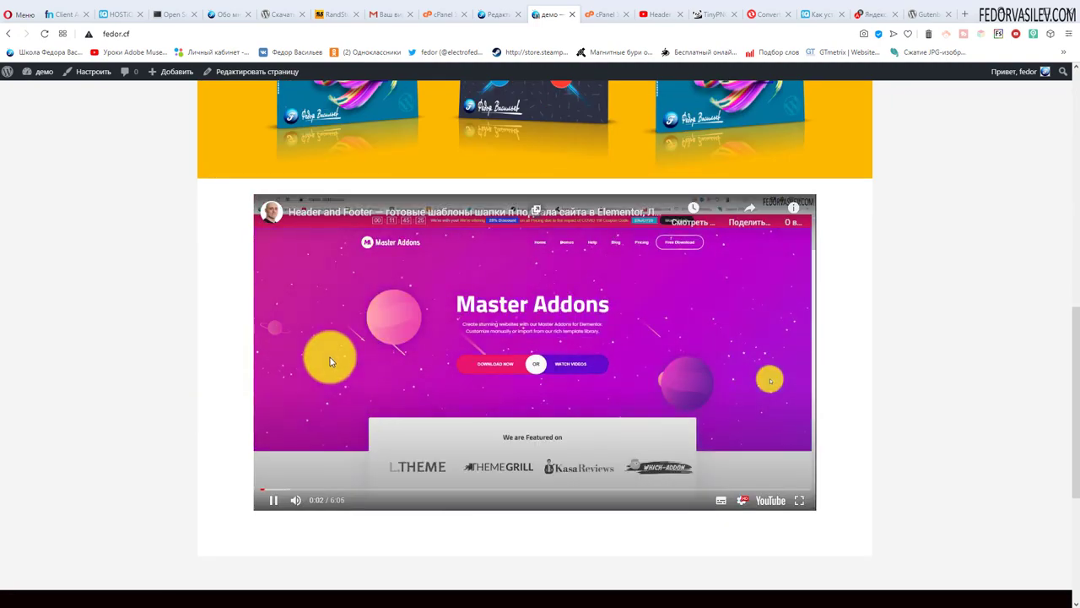
# Step: Return to the page editor, show the document settings and browse the text, multimedia and layout blocks in the block library
pyautogui.hotkey('ctrl', 'Tab')
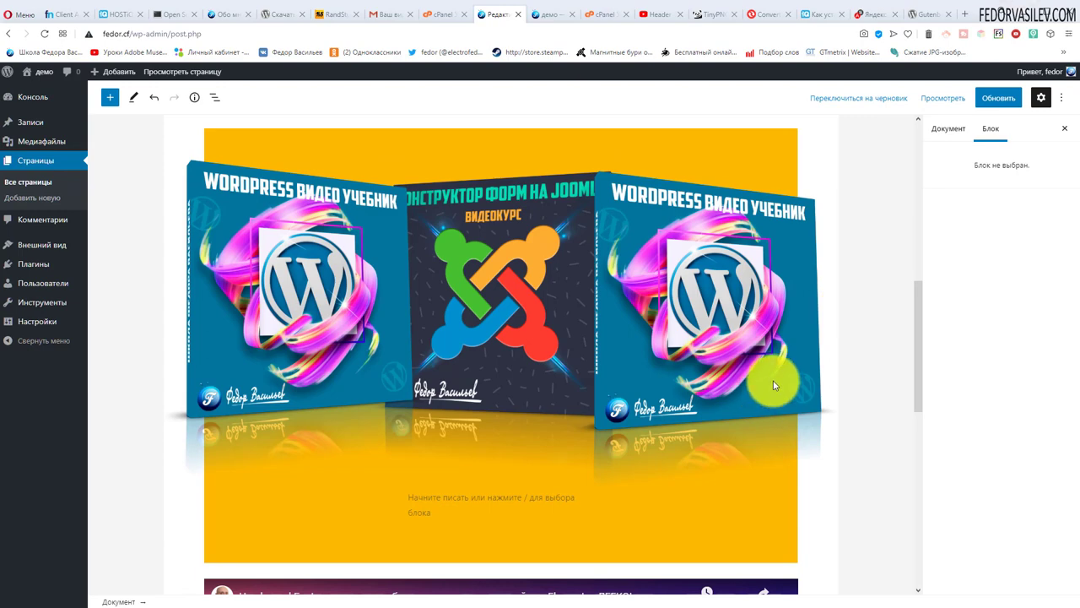
pyautogui.click(935, 129)
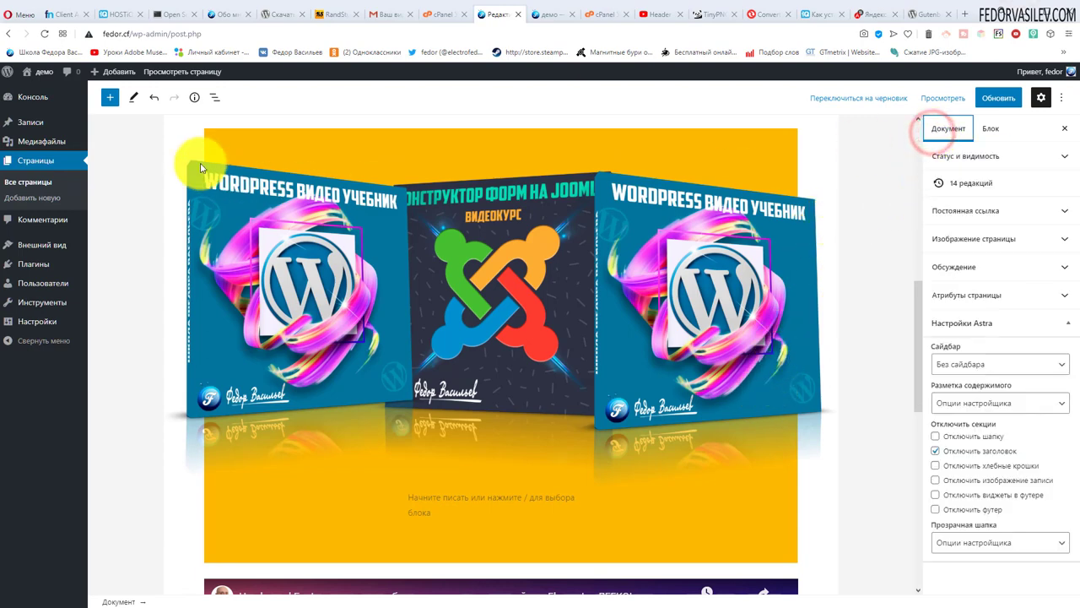
pyautogui.click(115, 101)
pyautogui.scroll(-3, 177, 280)
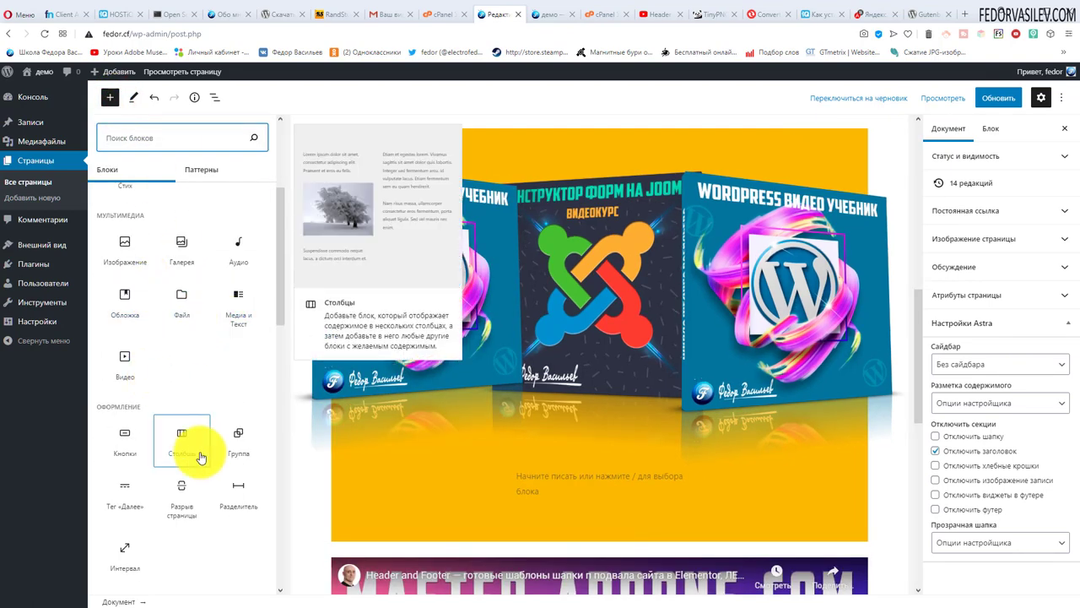
pyautogui.scroll(2, 156, 346)
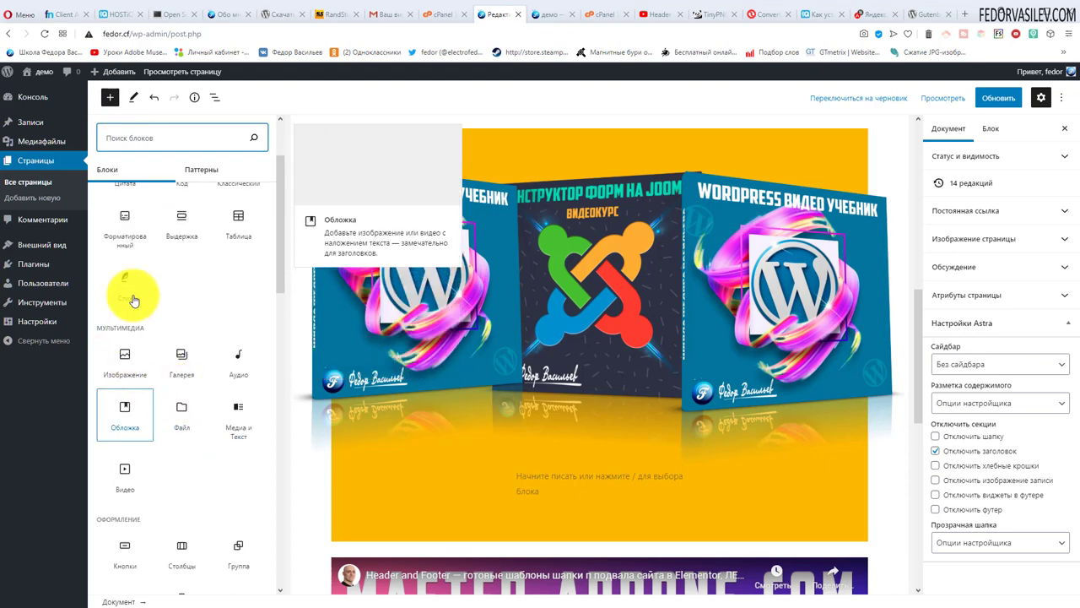
pyautogui.scroll(2, 145, 291)
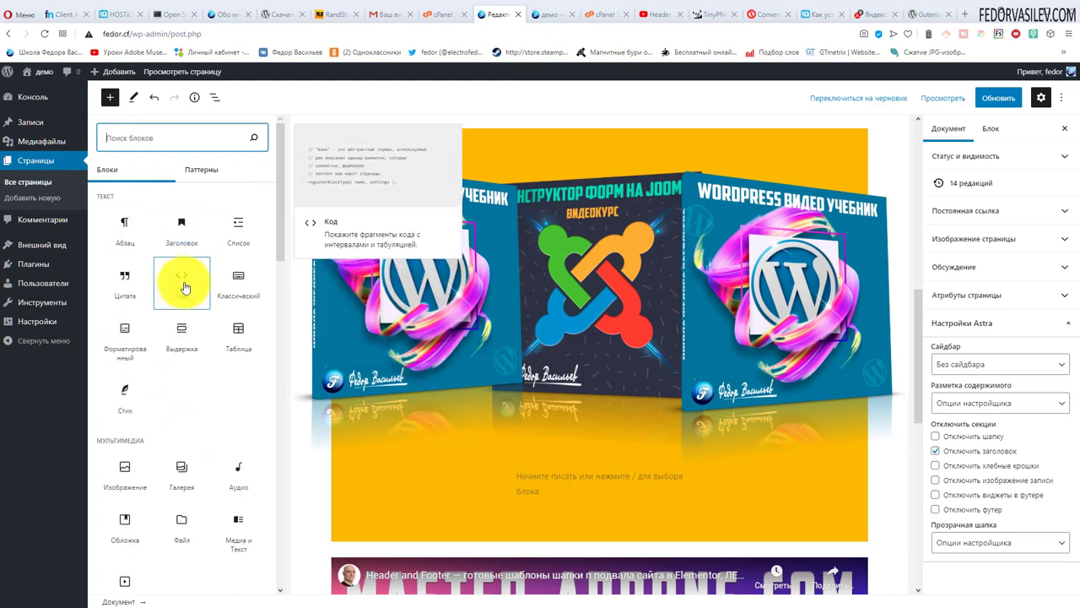
pyautogui.scroll(-3, 184, 288)
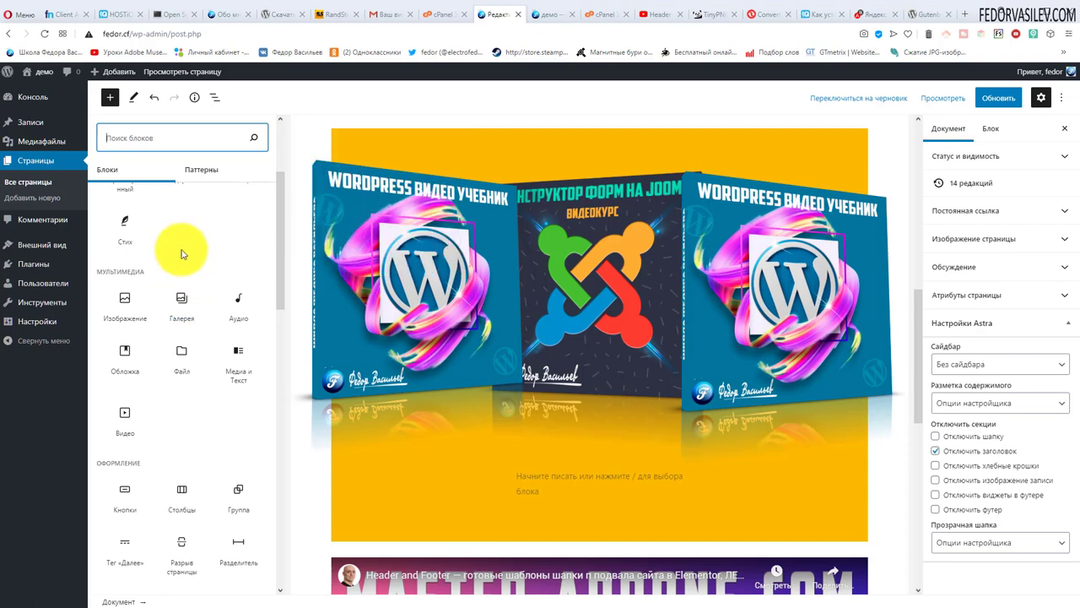
# Step: Review the published Главная page and the Joomla category under Блог, and return to the home page
pyautogui.click(540, 15)
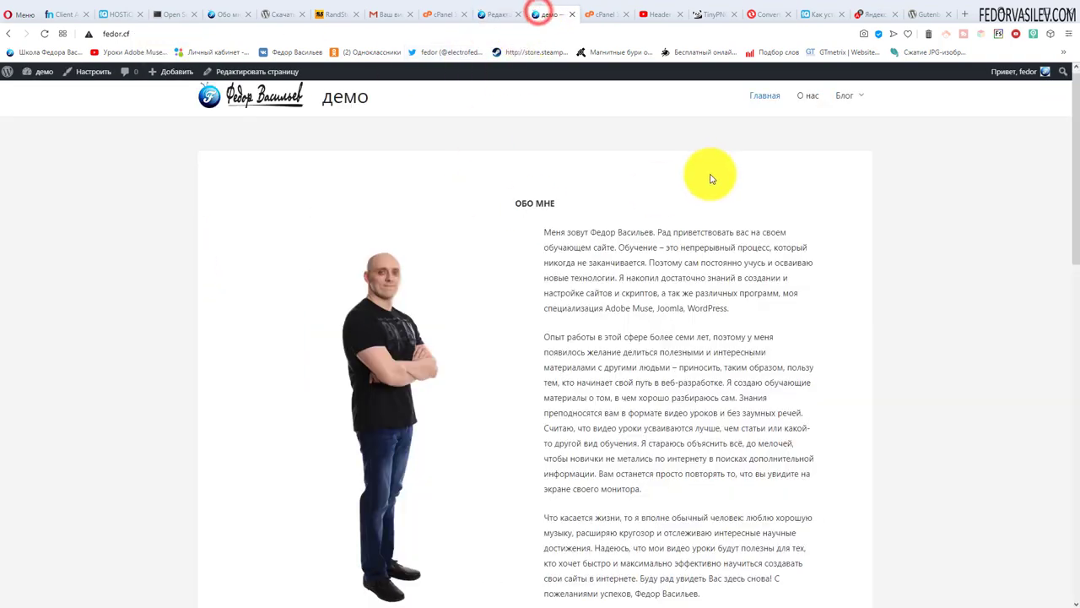
pyautogui.scroll(-5, 472, 238)
pyautogui.scroll(5, 590, 186)
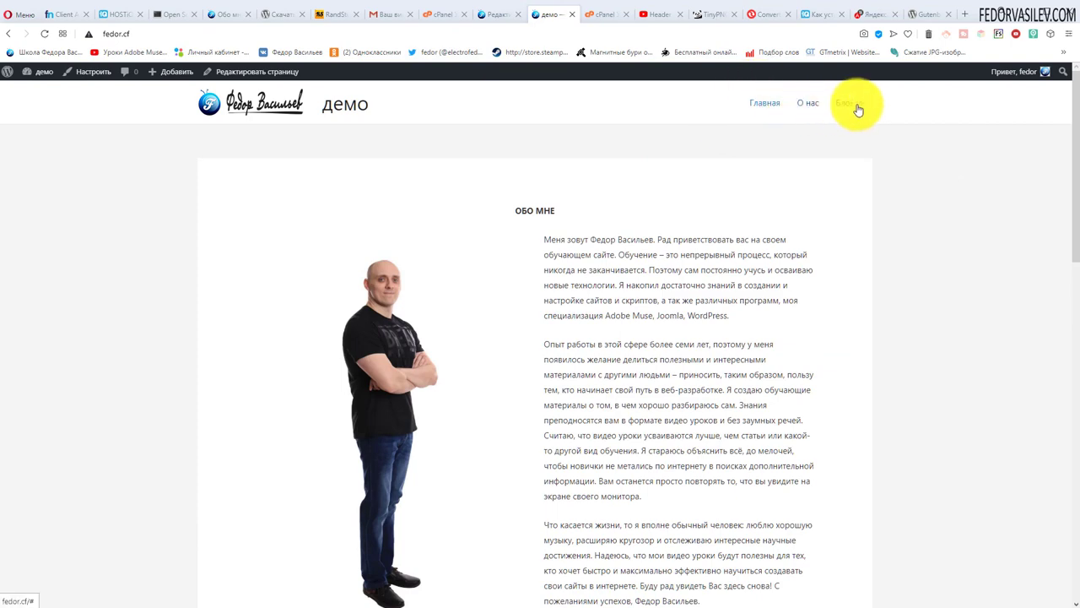
pyautogui.moveTo(846, 103)
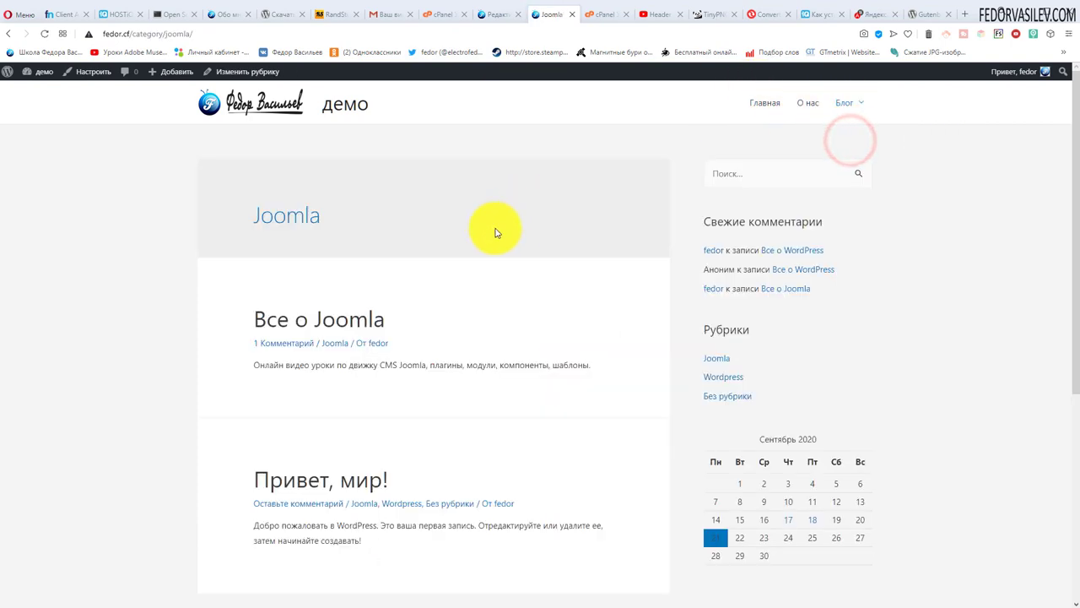
pyautogui.scroll(-3, 494, 232)
pyautogui.scroll(3, 379, 330)
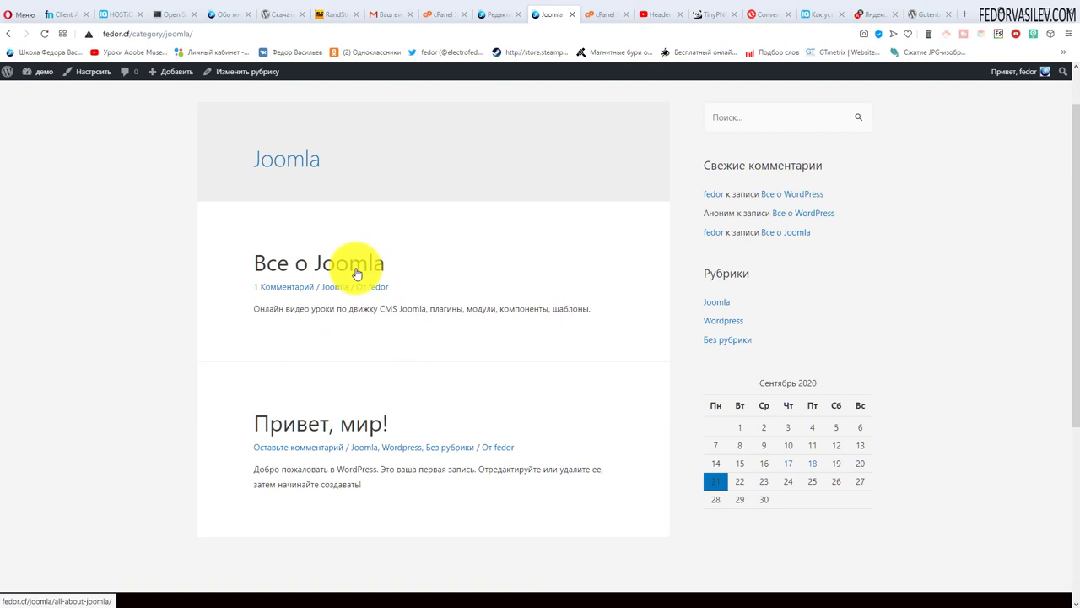
pyautogui.hotkey('alt', 'Left')
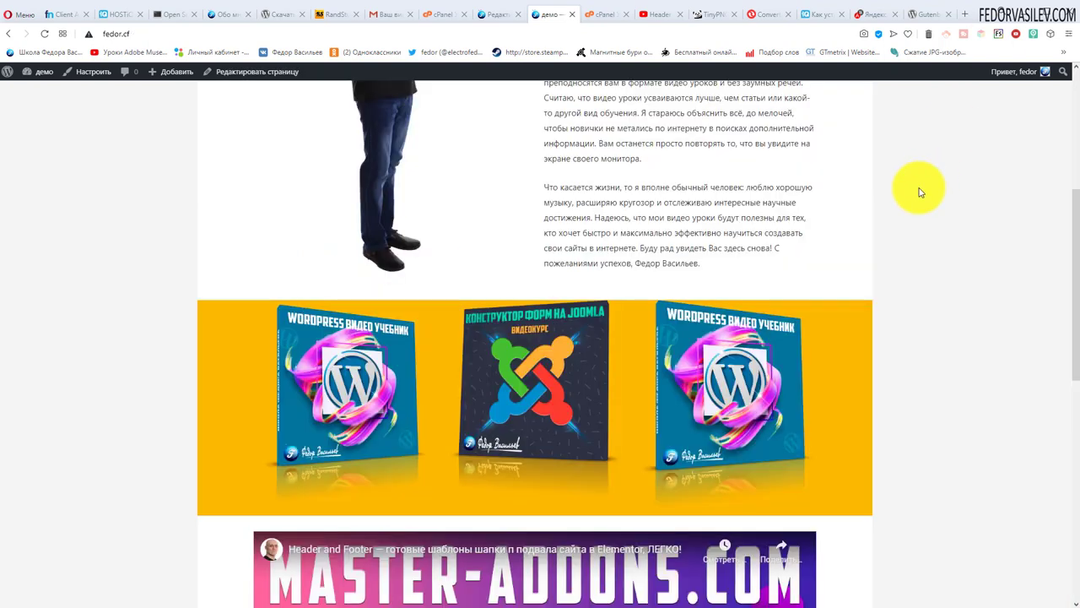